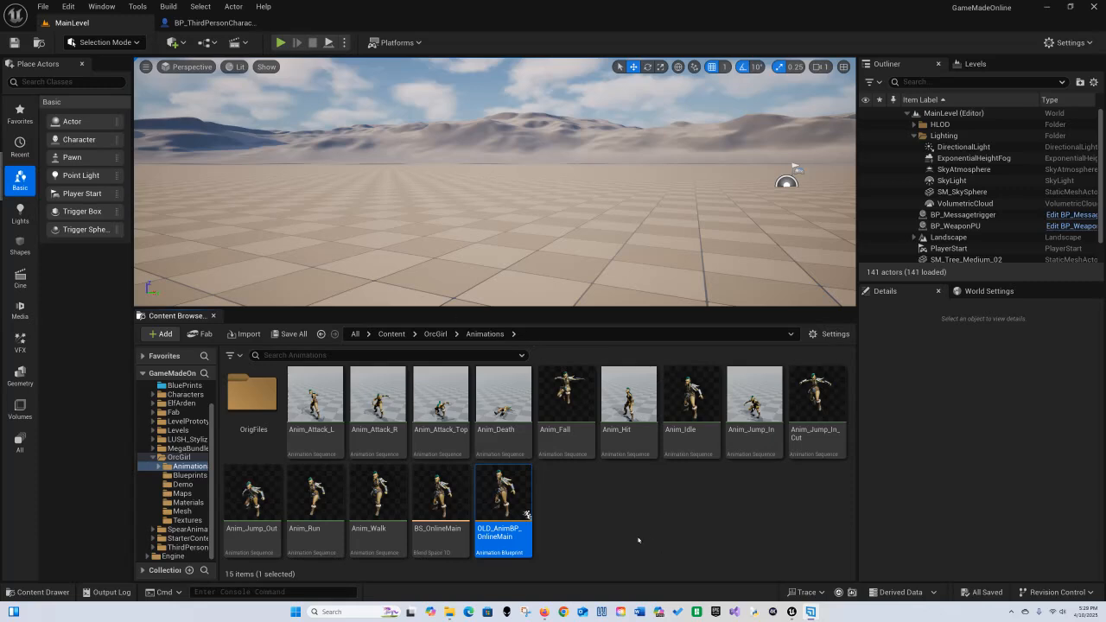
Step: Create a new Animation Blueprint in the OrcGirl Animations folder using the SK_OrcGirl_Skeleton skeleton
click(553, 496)
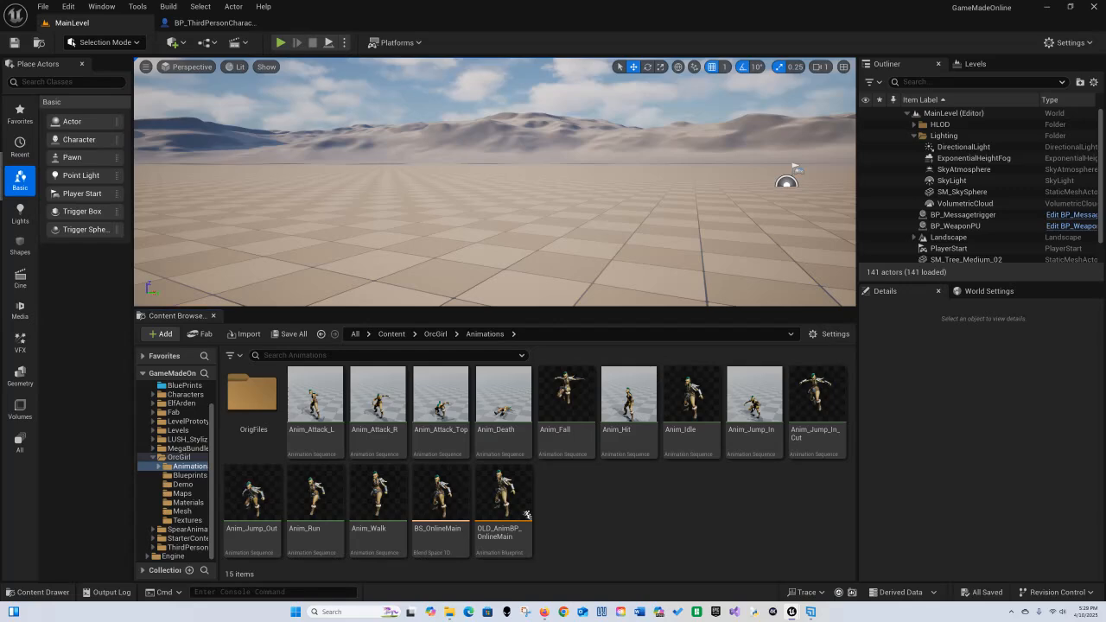
right_click(582, 507)
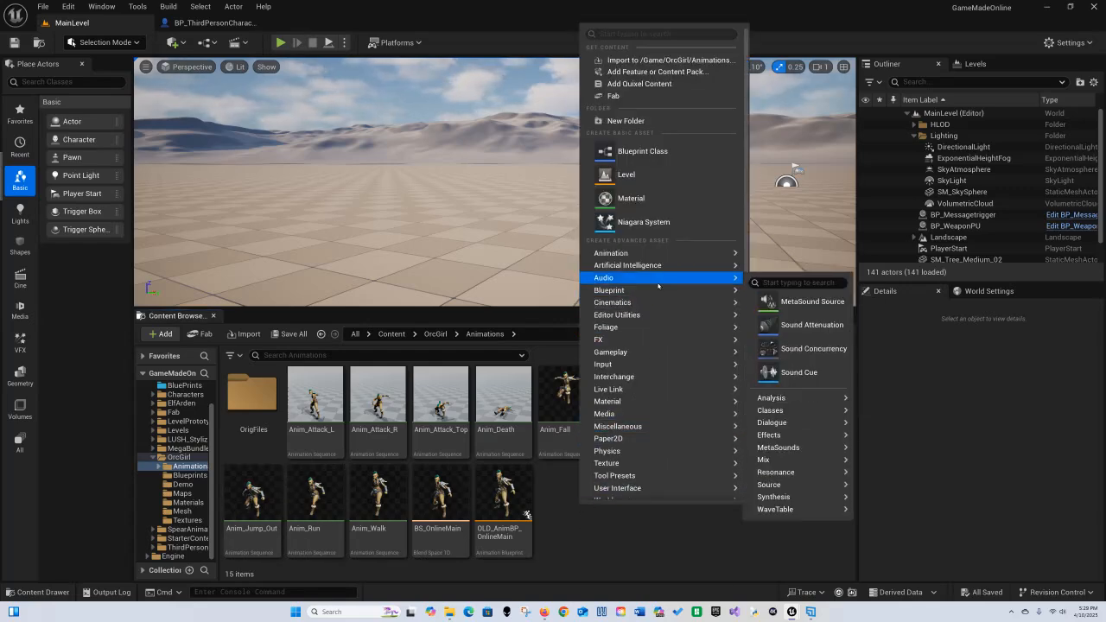
mouse_move(690, 256)
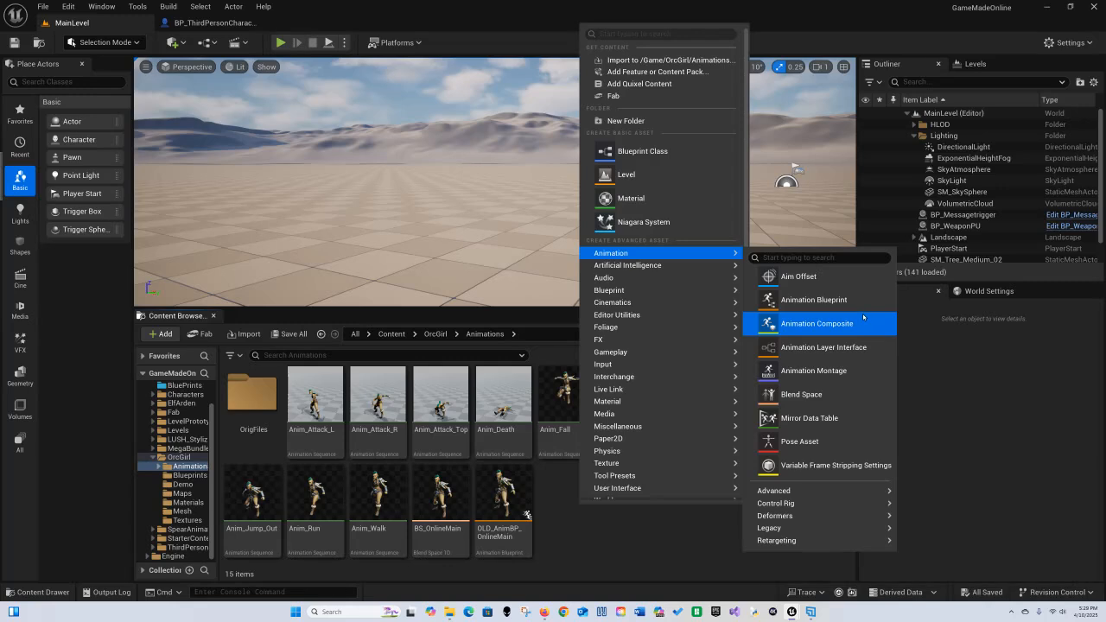
click(827, 300)
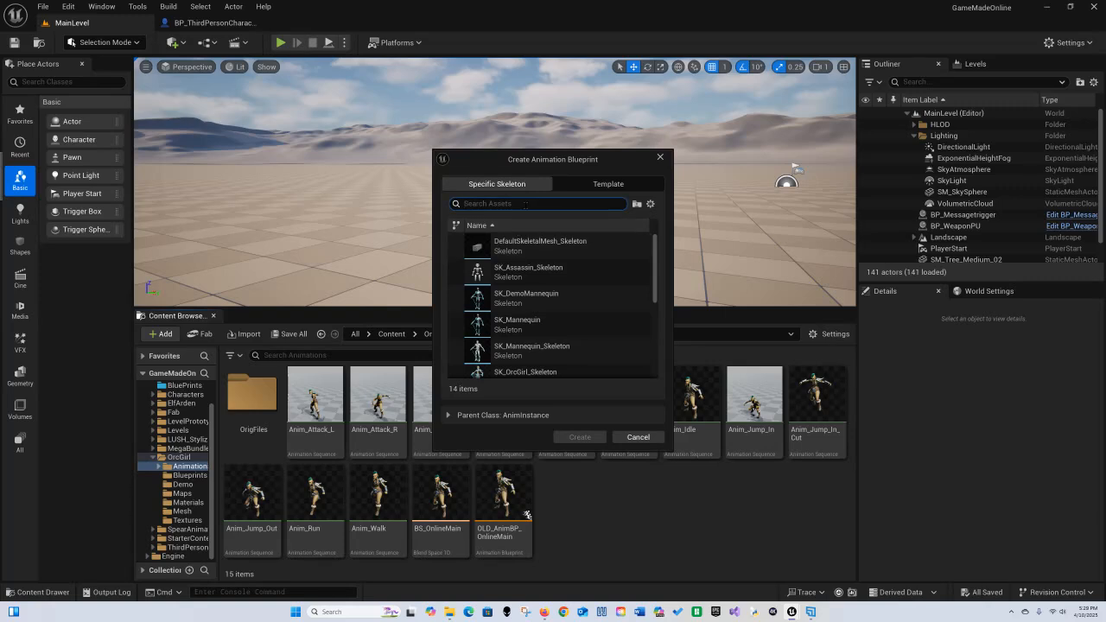
text(orc)
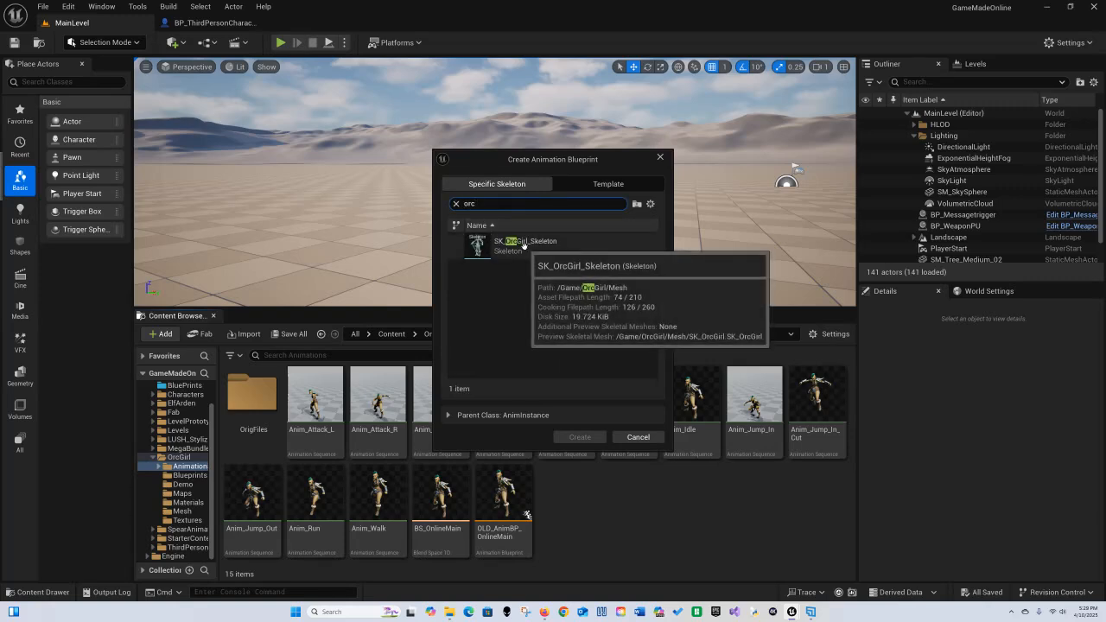
click(525, 247)
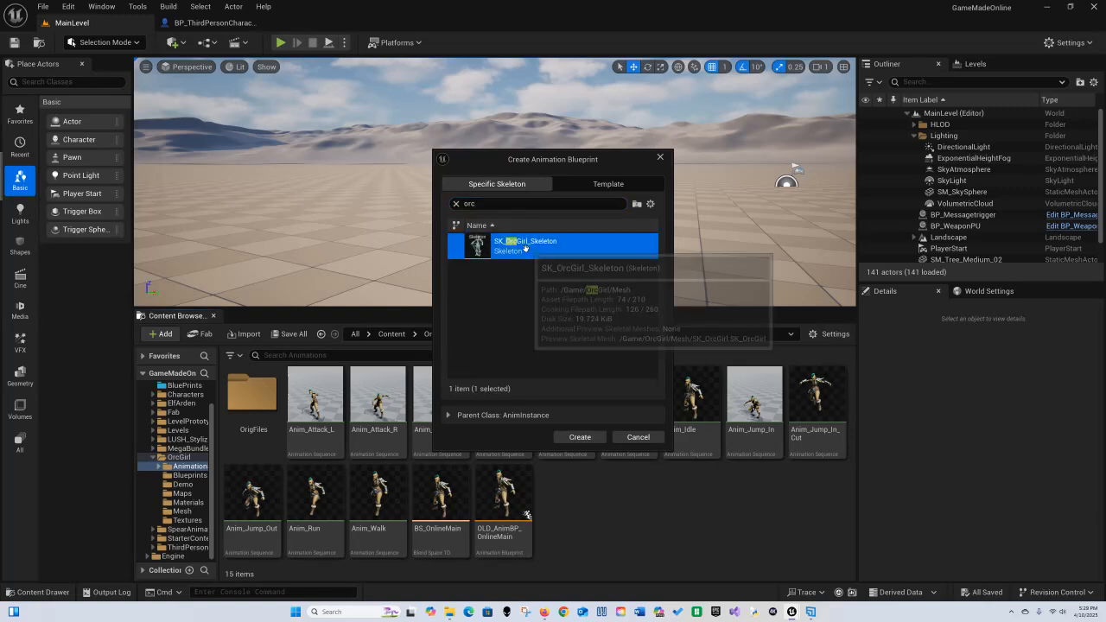
click(591, 441)
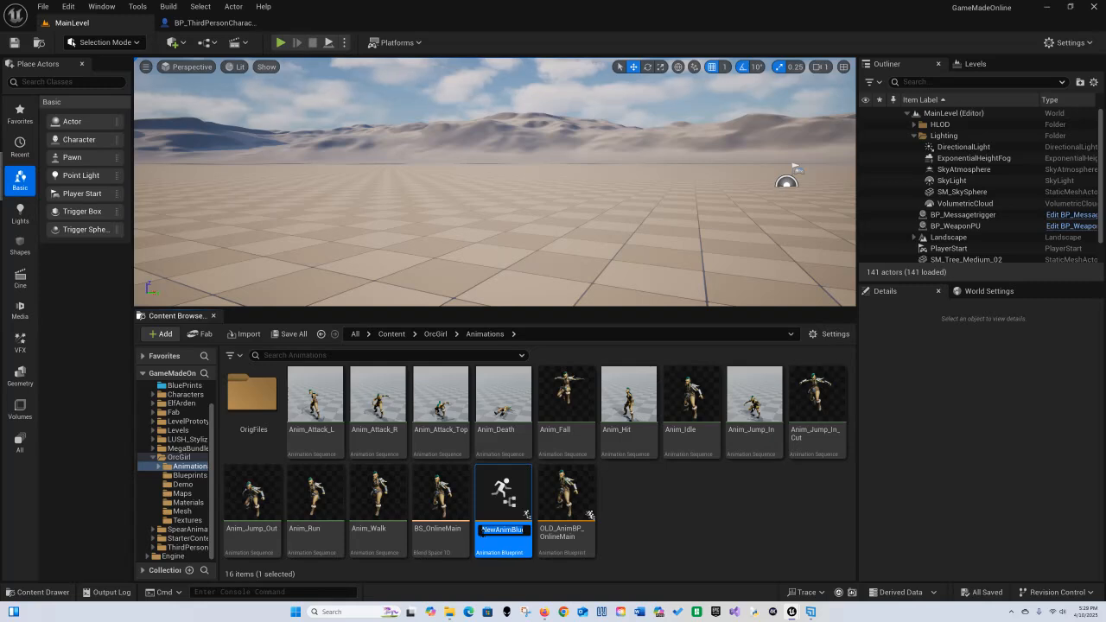
Step: Name the new animation blueprint AnimBP_OnlineMain
text(Anim)
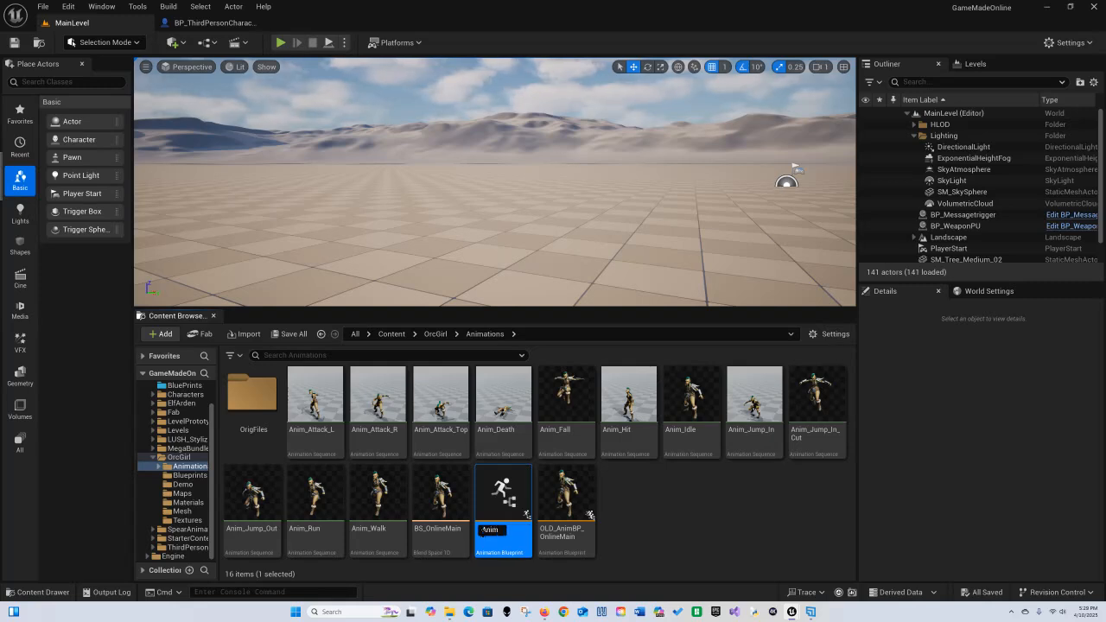
text(BP)
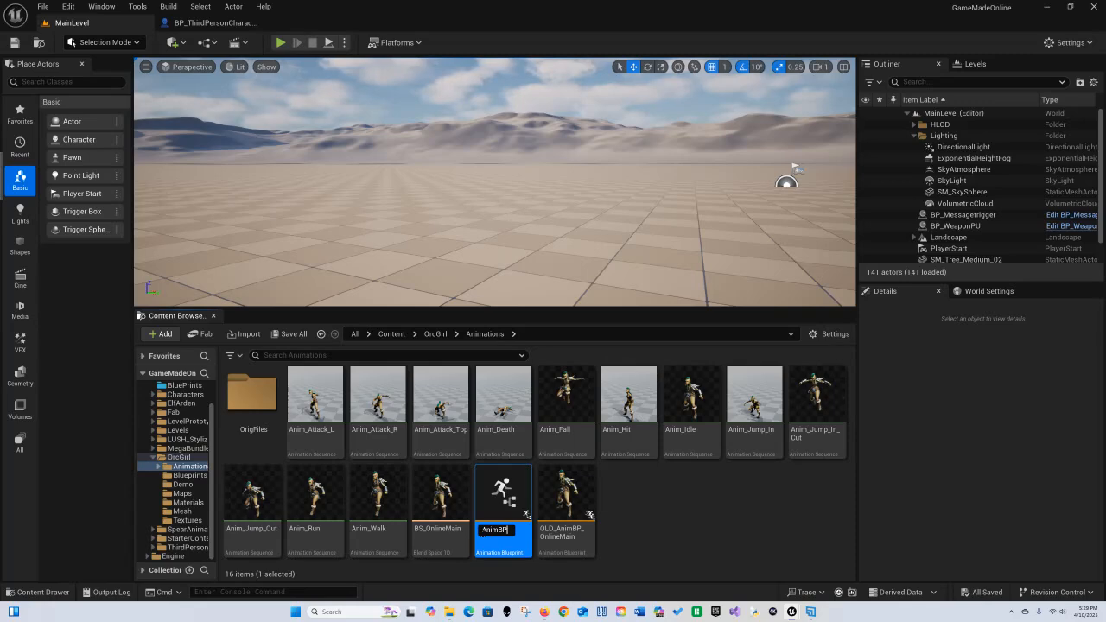
text(_)
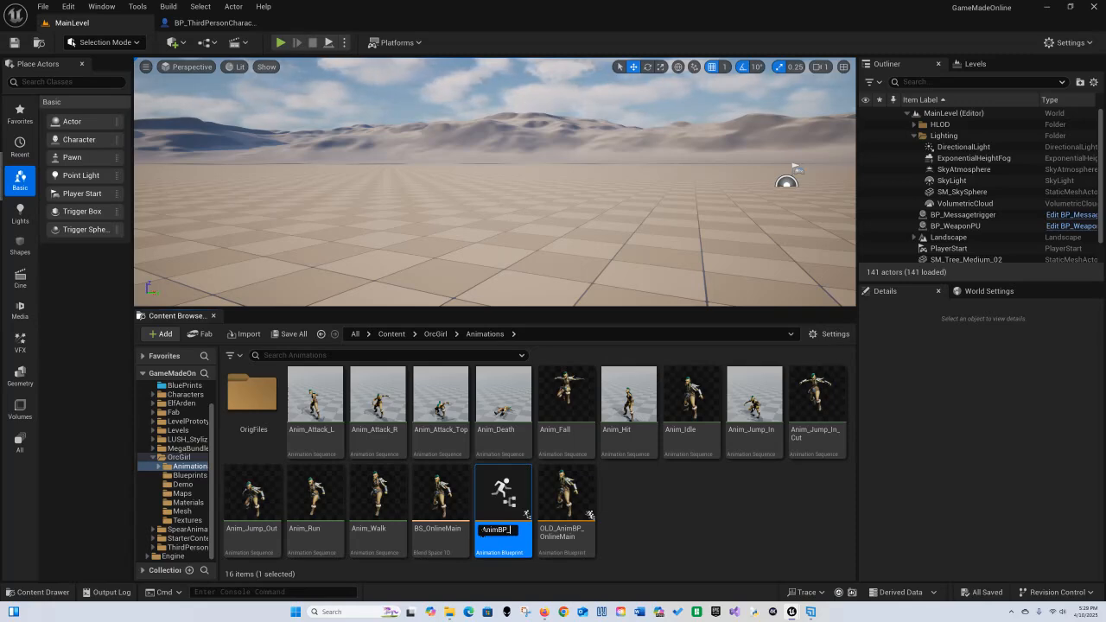
text(OnlineMain)
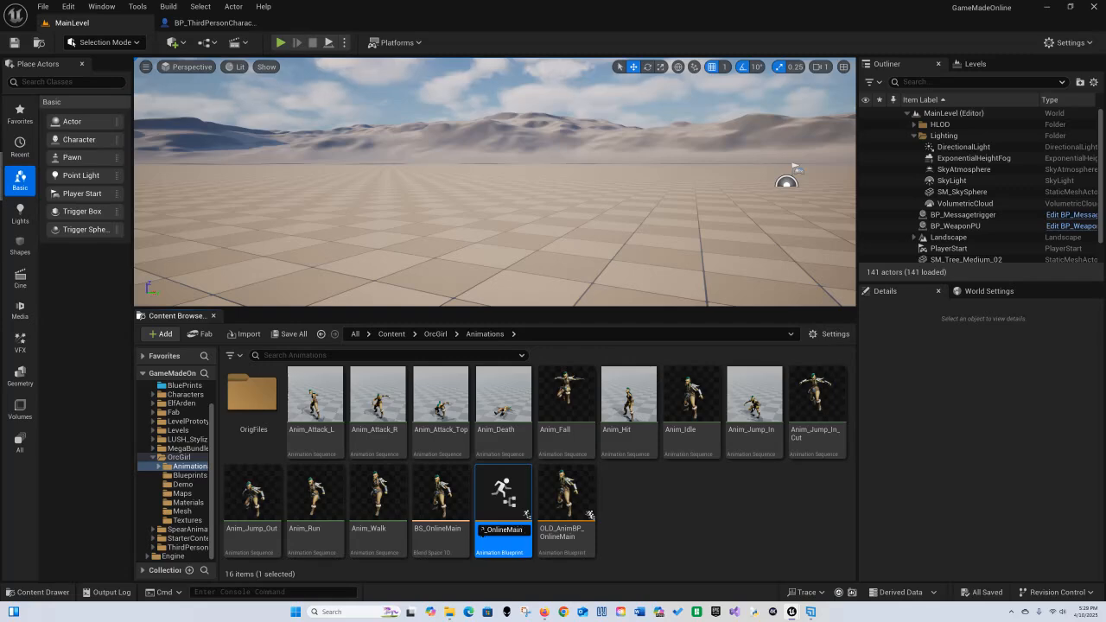
key(Return)
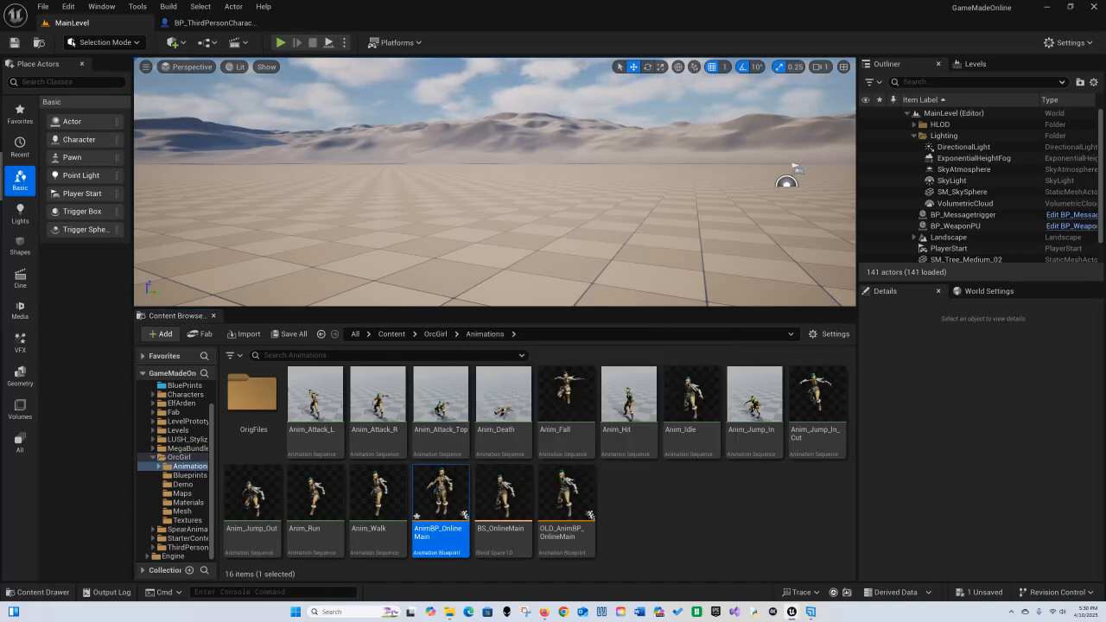
Step: Open AnimBP_OnlineMain, dock its editor as a tab in the main window, and save all assets
double_click(441, 497)
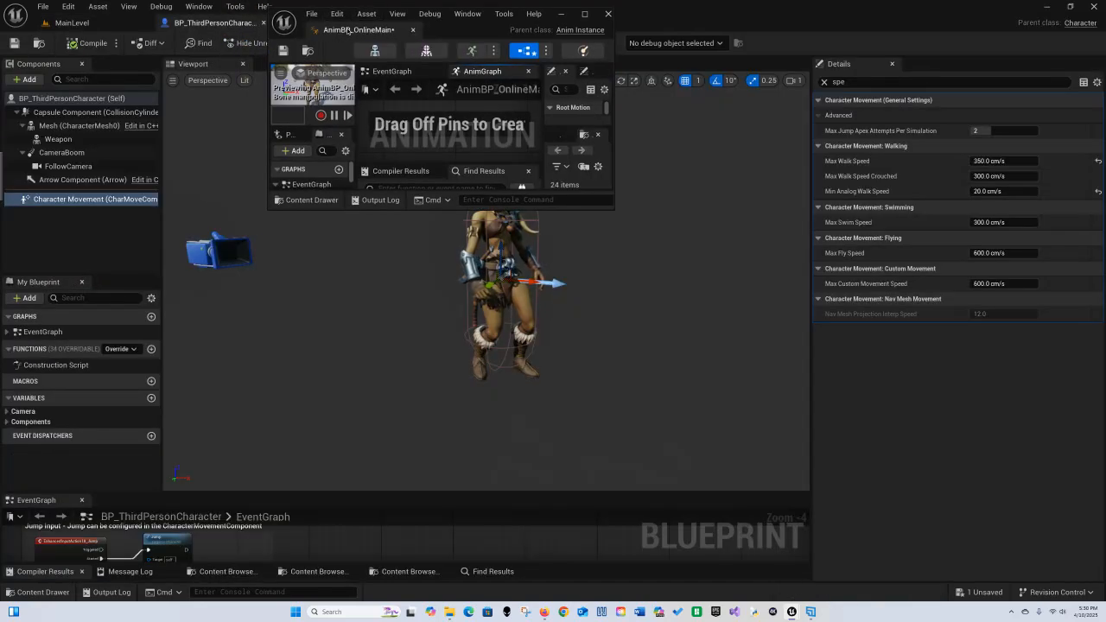
drag(348, 31, 304, 24)
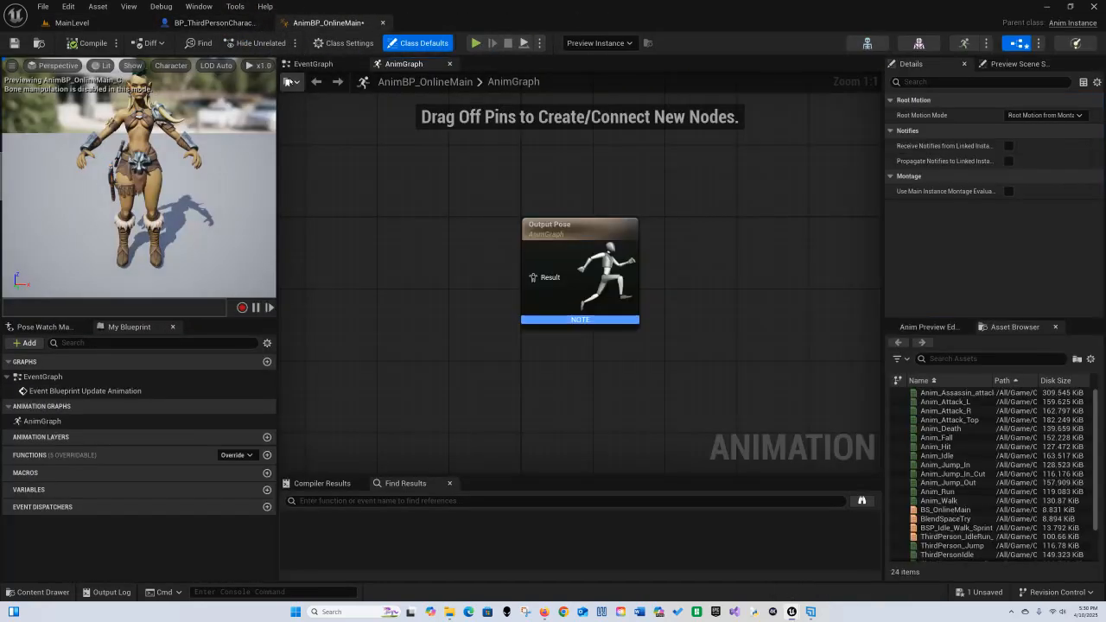
click(42, 6)
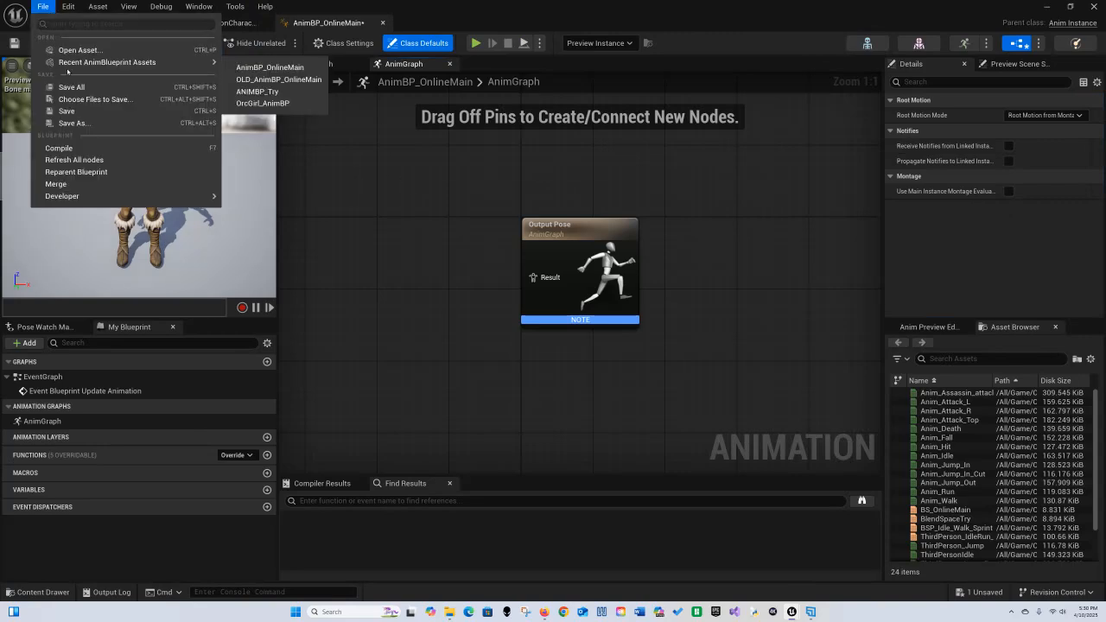
click(110, 89)
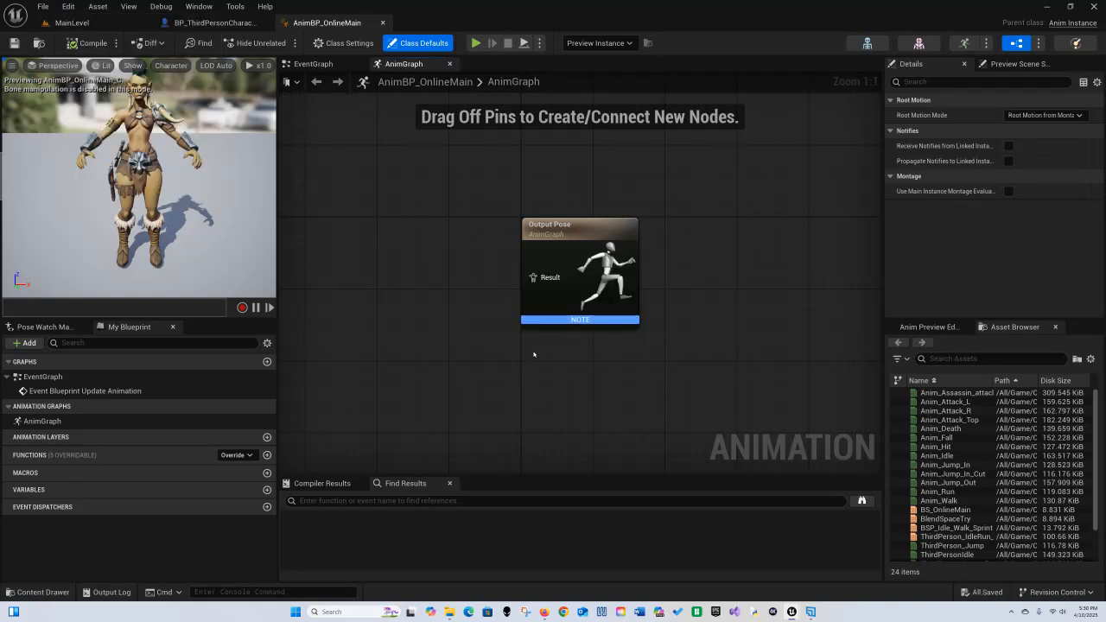
Step: Add a State Machine node to the AnimGraph, wired into the Output Pose's Result pin
right_drag(533, 354, 615, 368)
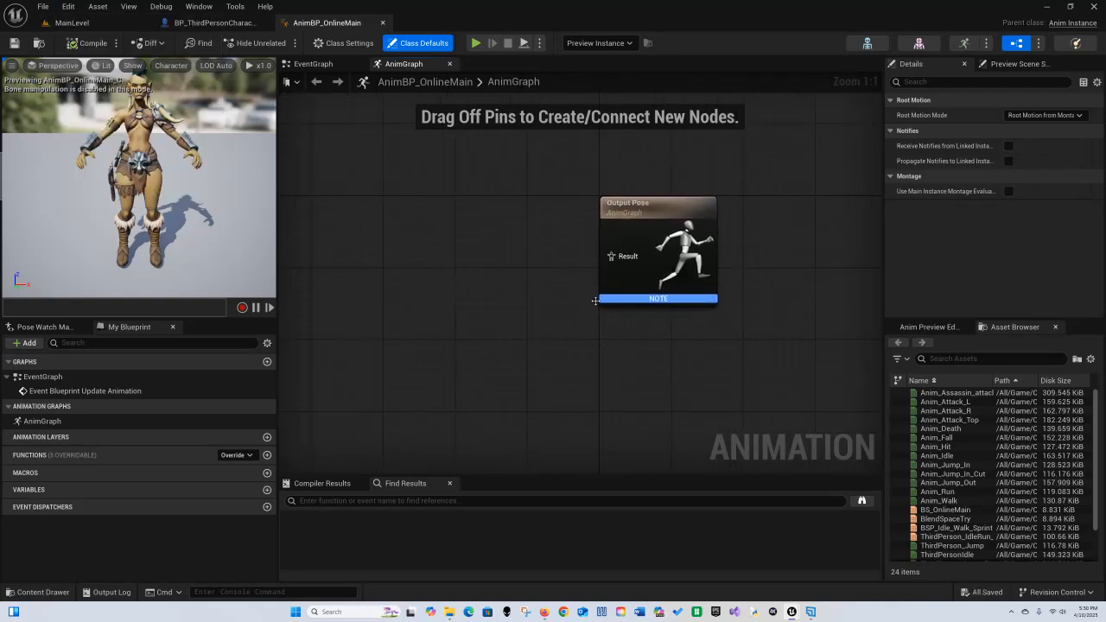
drag(611, 256, 511, 274)
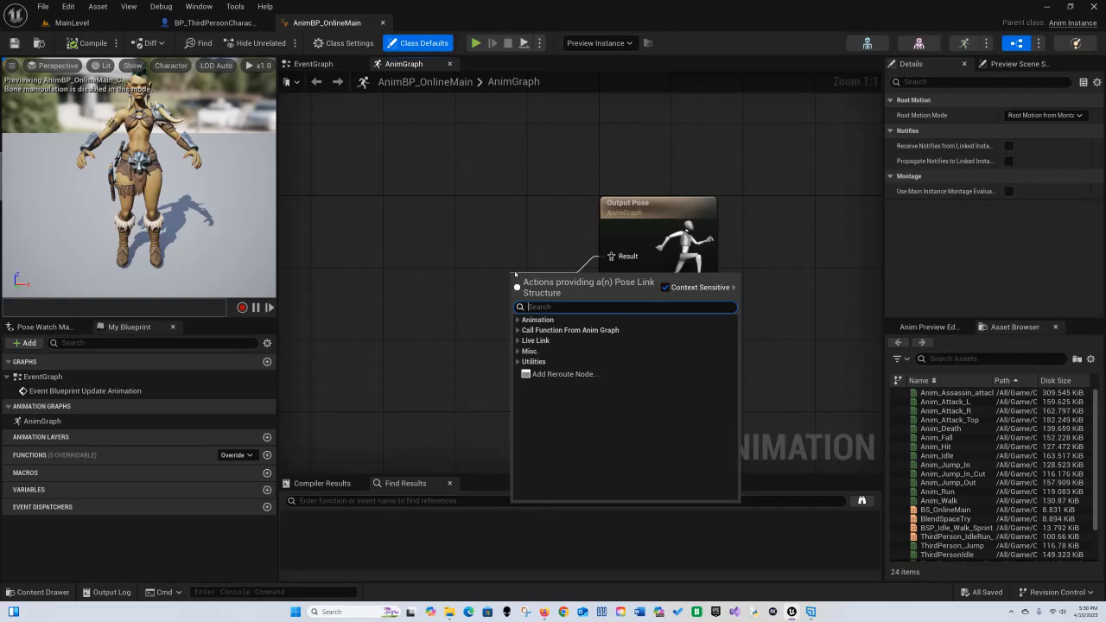
text(sta)
key(BackSpace)
key(BackSpace)
key(BackSpace)
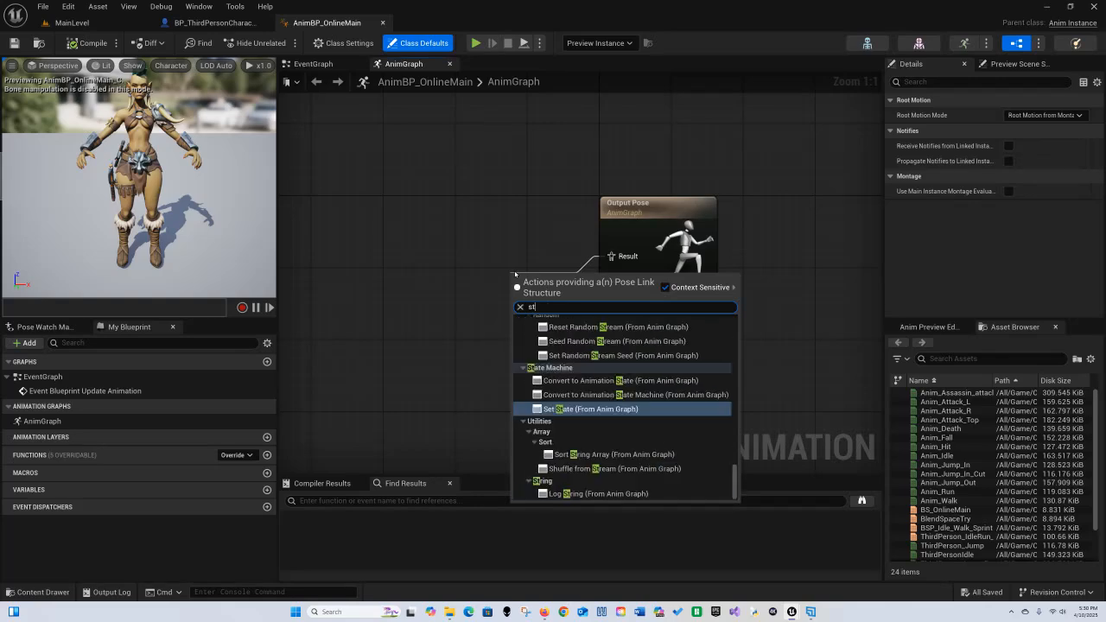
text(sta)
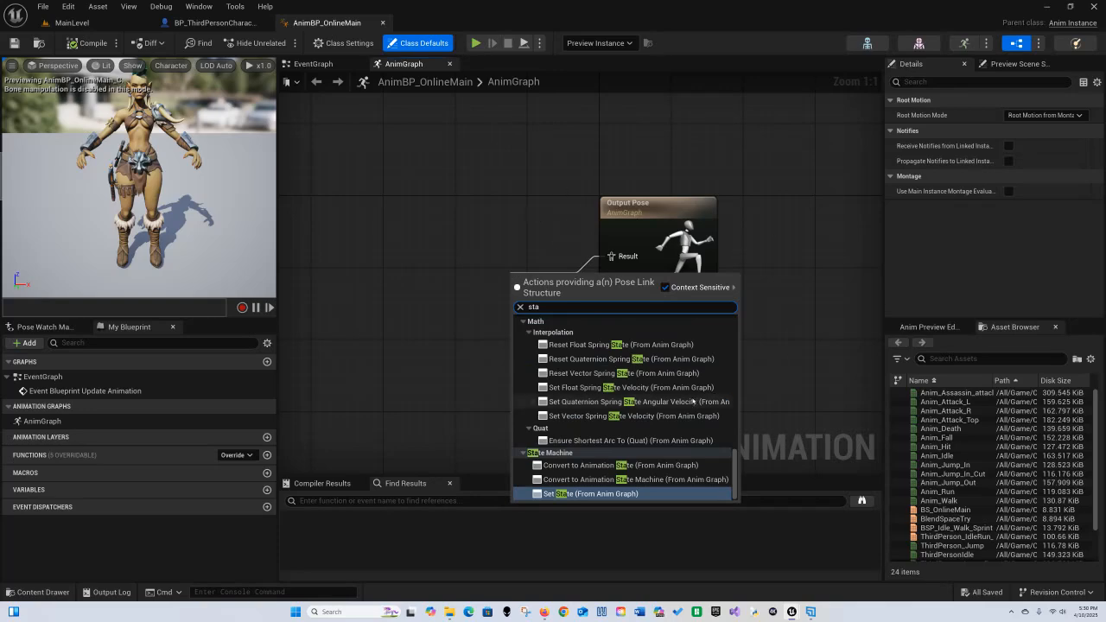
scroll(640, 406, up, 6)
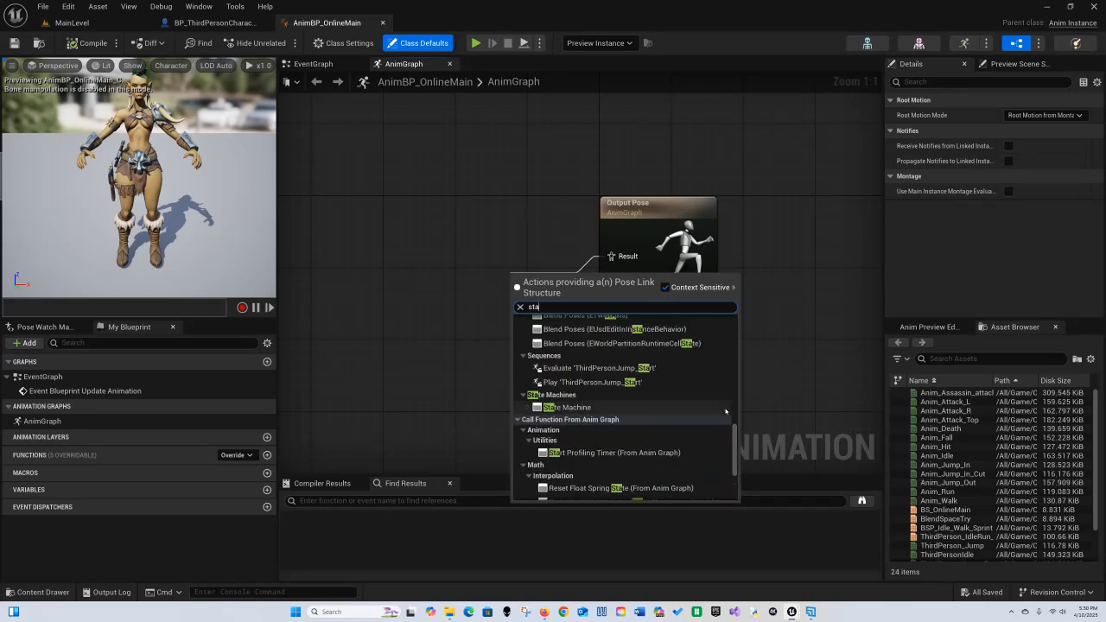
drag(735, 439, 745, 328)
scroll(573, 333, down, 10)
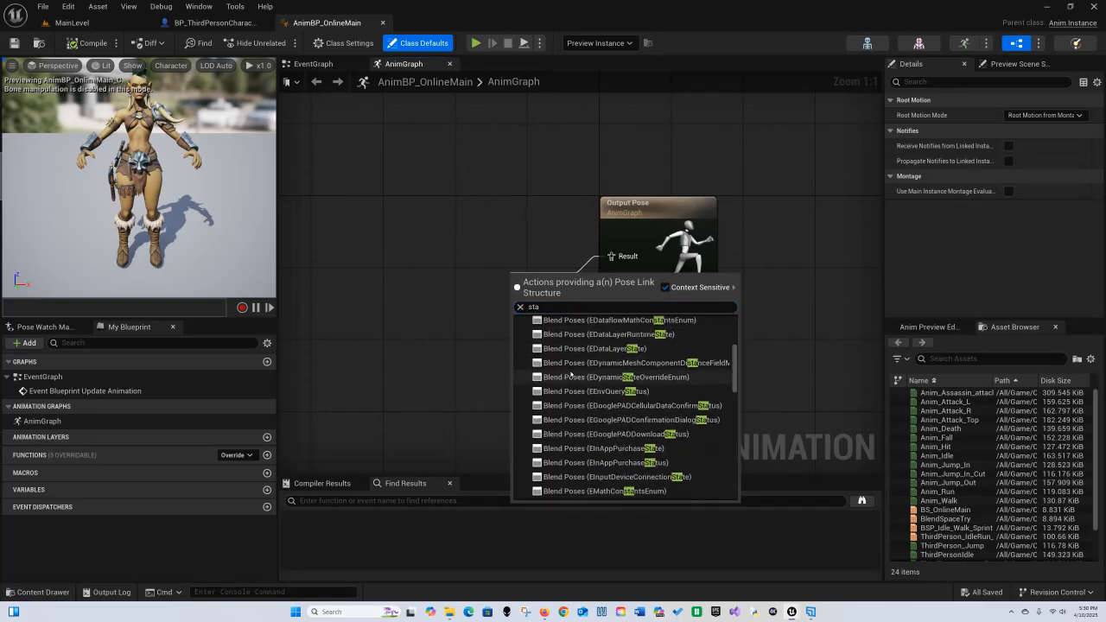
scroll(573, 344, down, 5)
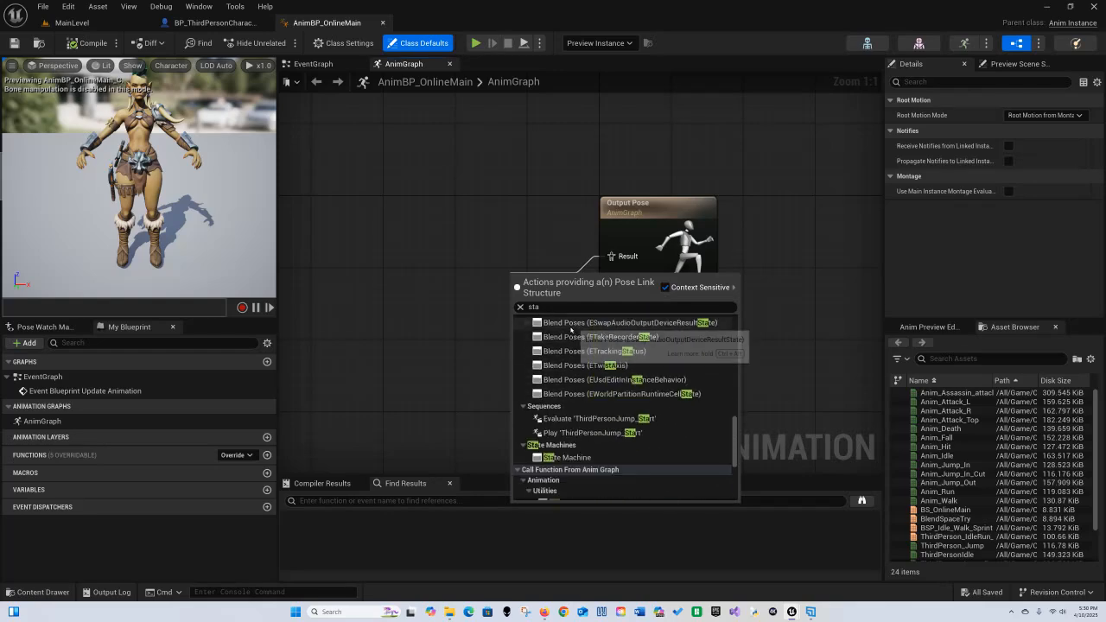
click(565, 421)
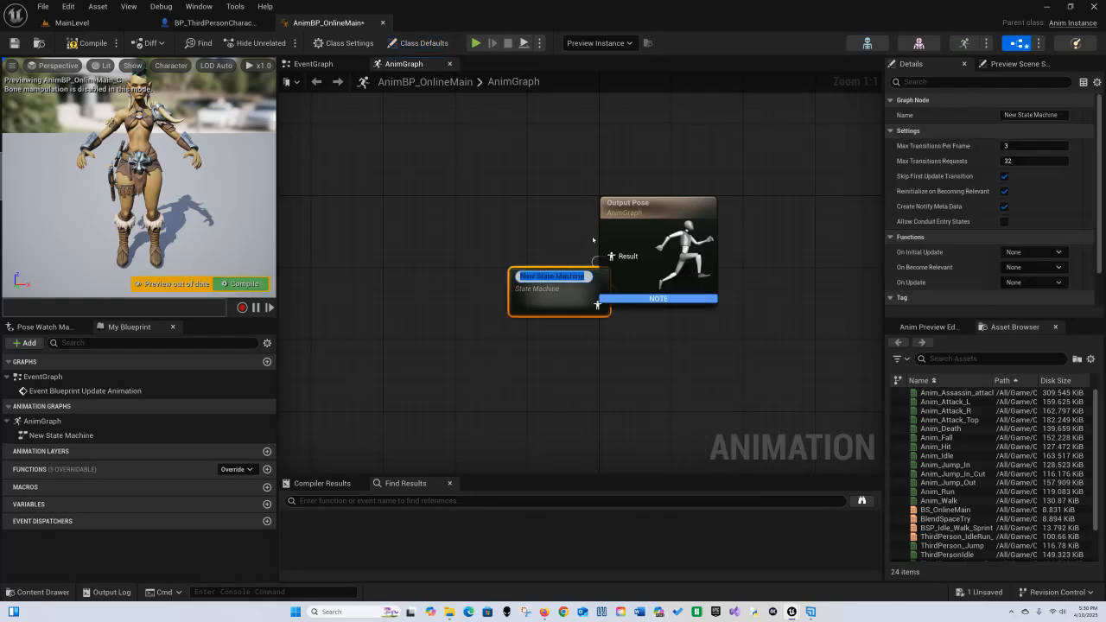
Step: Reposition the state machine and Output Pose nodes in the AnimGraph
click(497, 272)
drag(555, 290, 546, 272)
click(537, 170)
drag(648, 185, 695, 223)
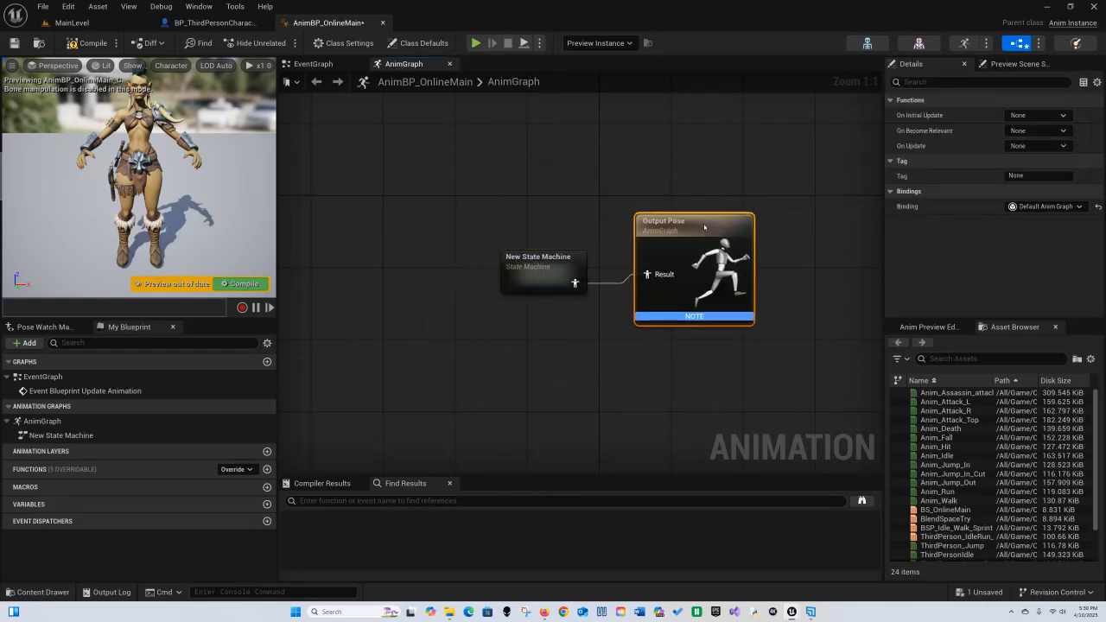
Step: Rename the state machine node to Animations
click(544, 252)
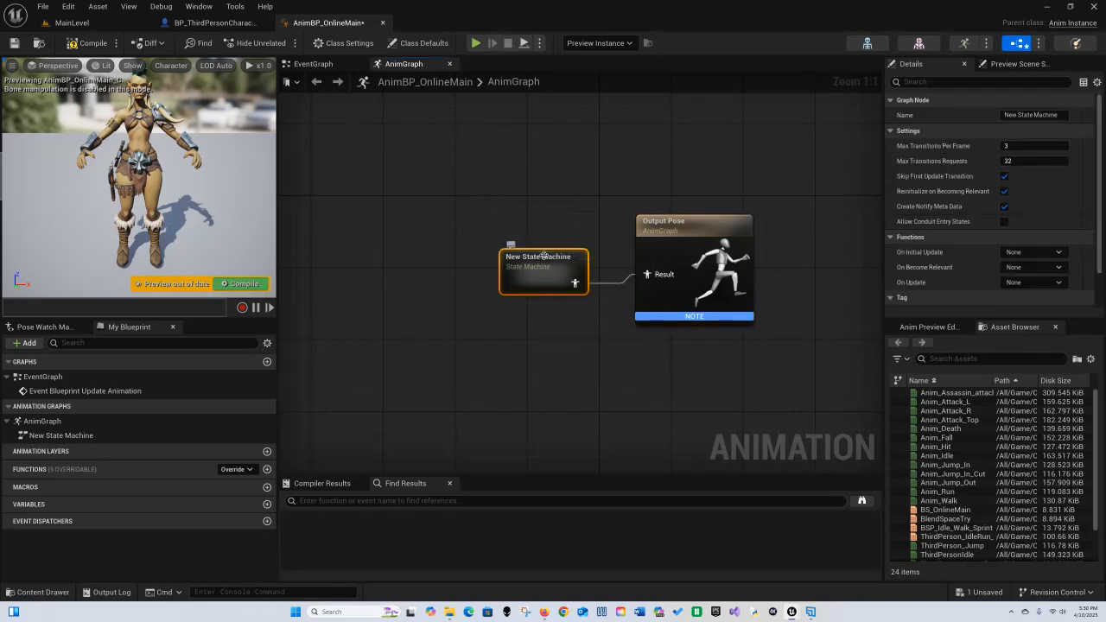
click(544, 253)
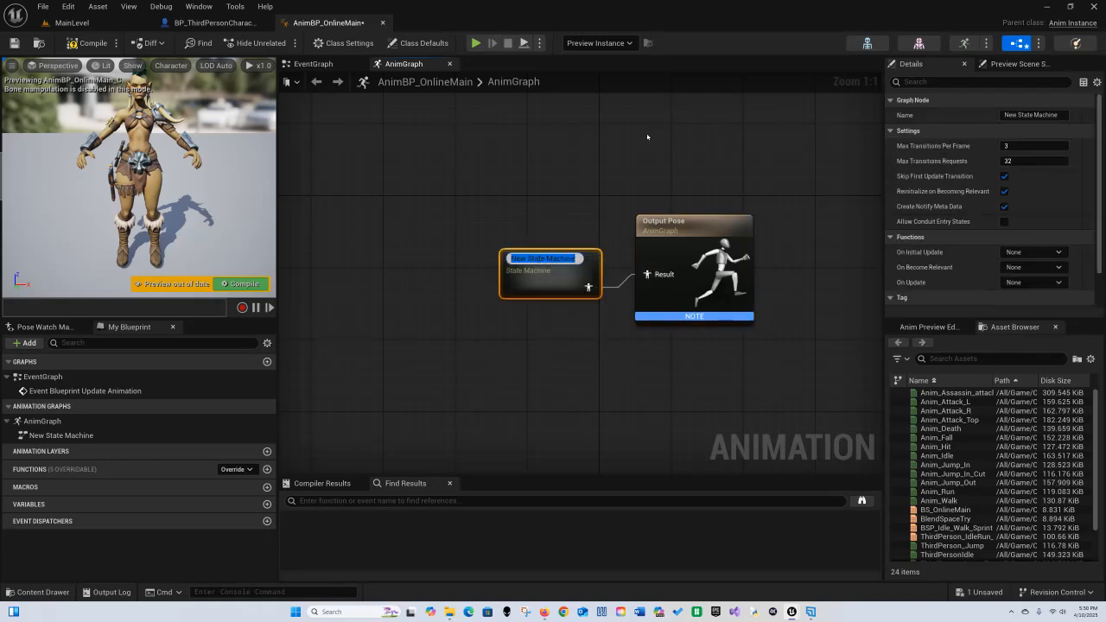
text(Animations)
key(Return)
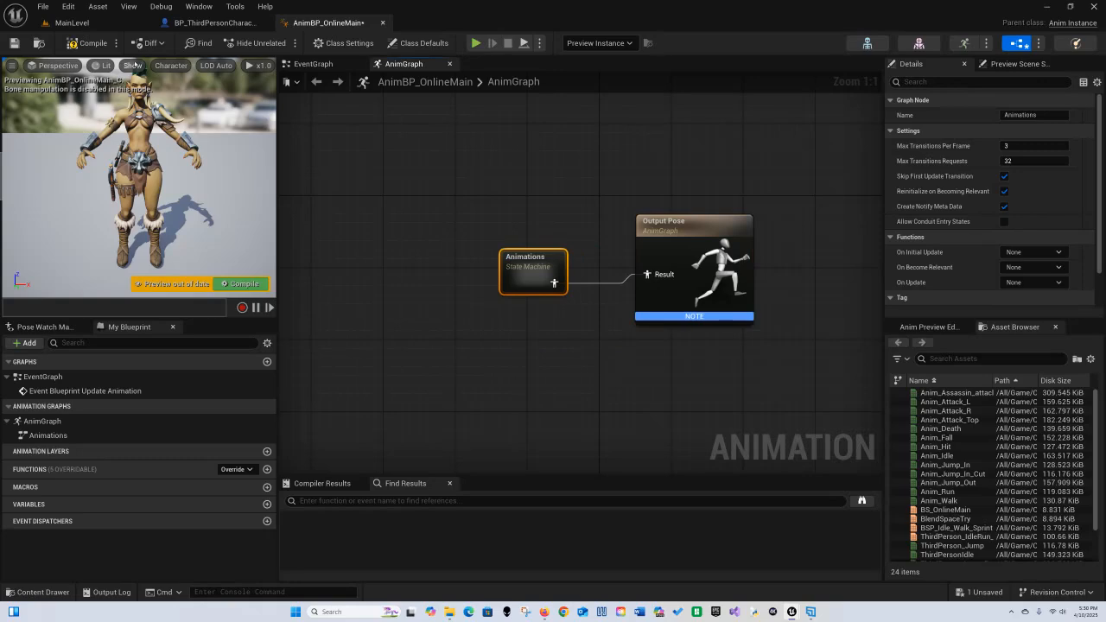
Step: Inside the Animations state machine, add a new state connected from the Entry node
double_click(531, 266)
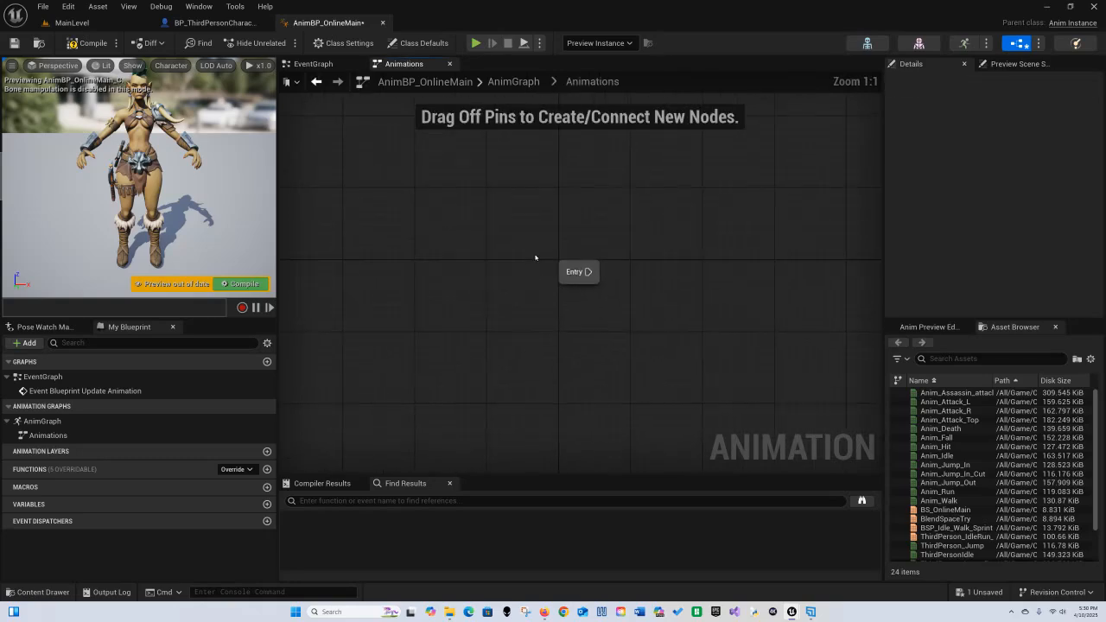
right_drag(669, 308, 516, 304)
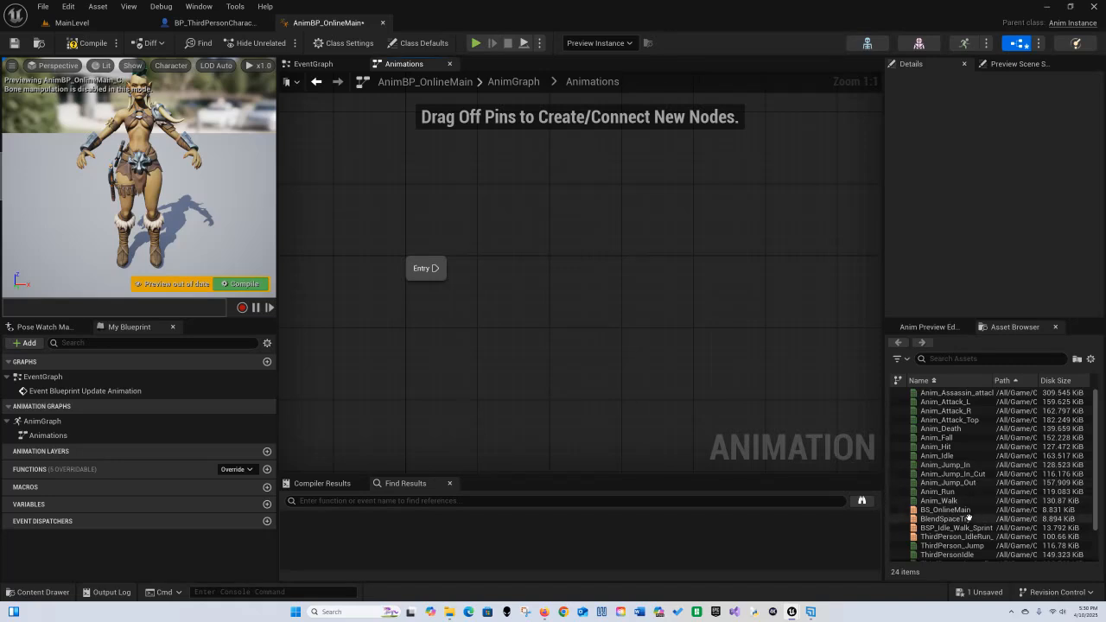
drag(959, 511, 540, 285)
click(573, 301)
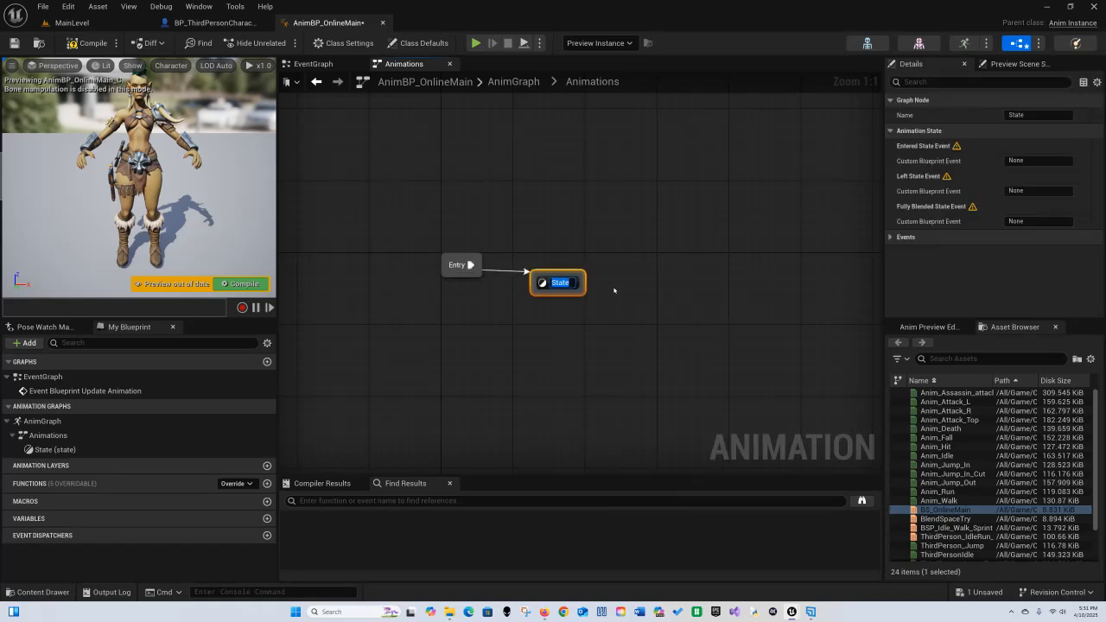
Step: Name the new state Idle Walk RUn
text(Idlle)
key(BackSpace)
key(BackSpace)
text(le Walk RUn)
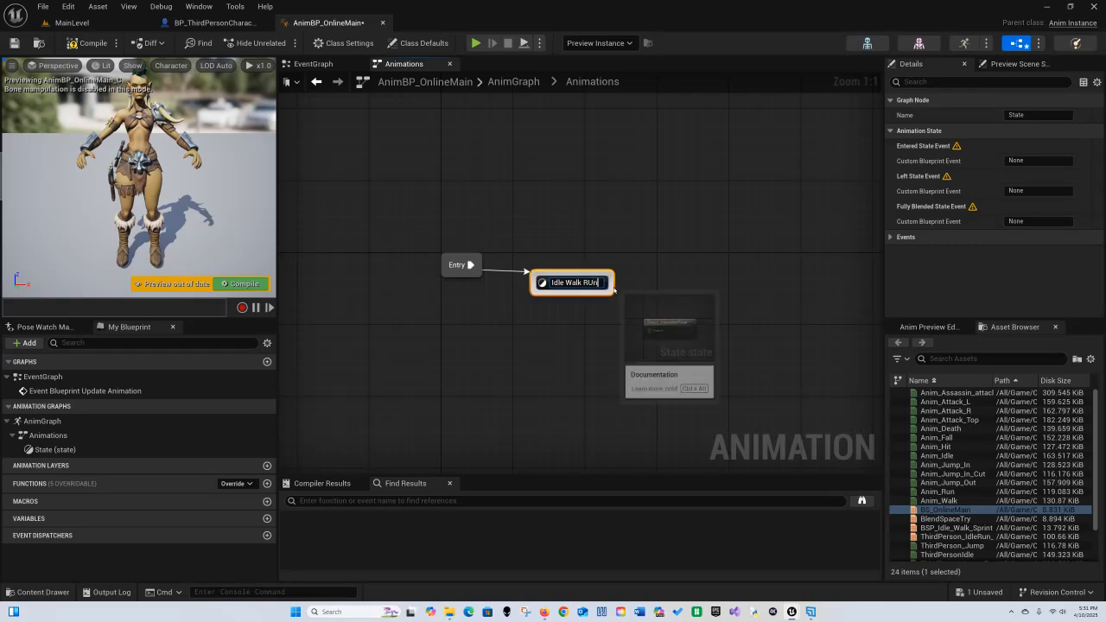
key(Return)
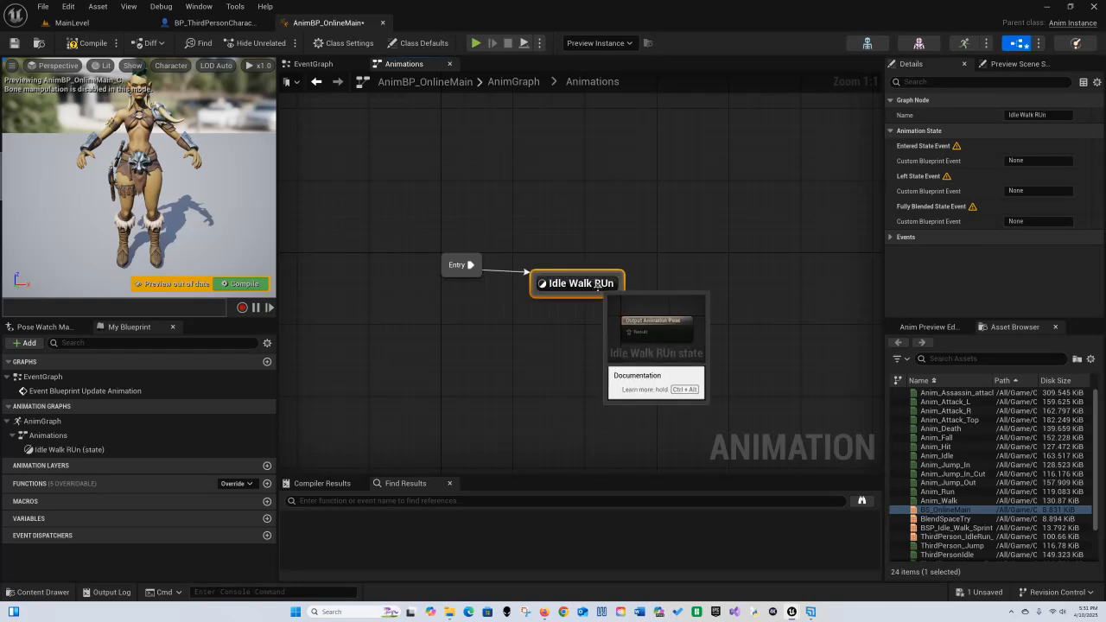
Step: Inside the Idle Walk RUn state, add the BS_OnlineMain blend space player and connect it to the Output Animation Pose
double_click(593, 297)
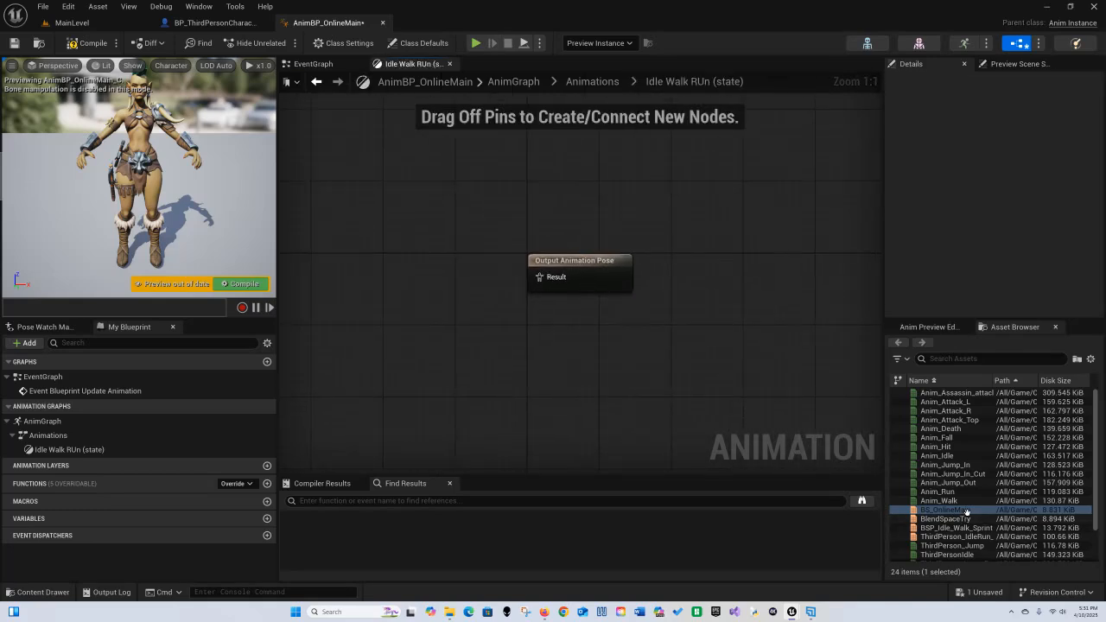
drag(961, 511, 538, 279)
click(576, 382)
right_drag(562, 356, 622, 276)
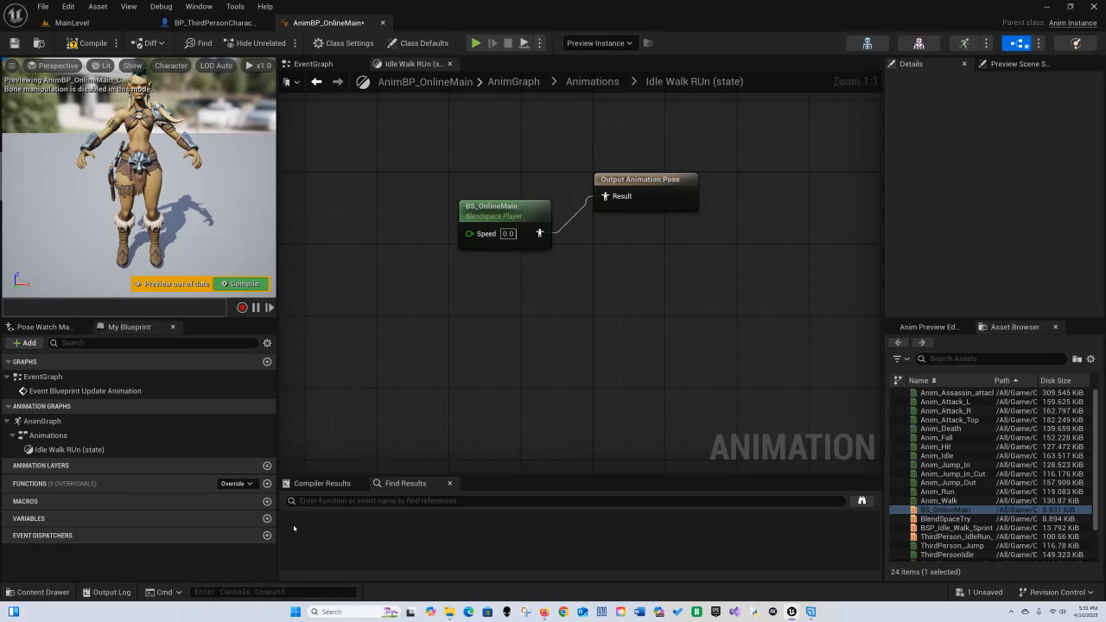
Step: Add a Float variable named Speed to the animation blueprint, then compile and save it
click(267, 518)
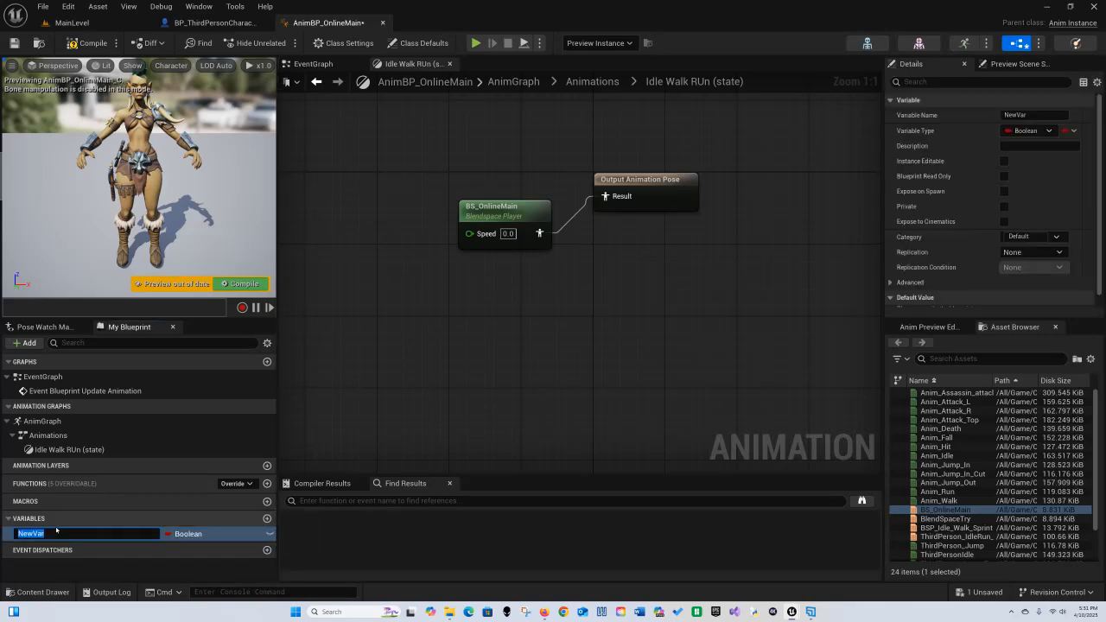
text(Speed)
key(Return)
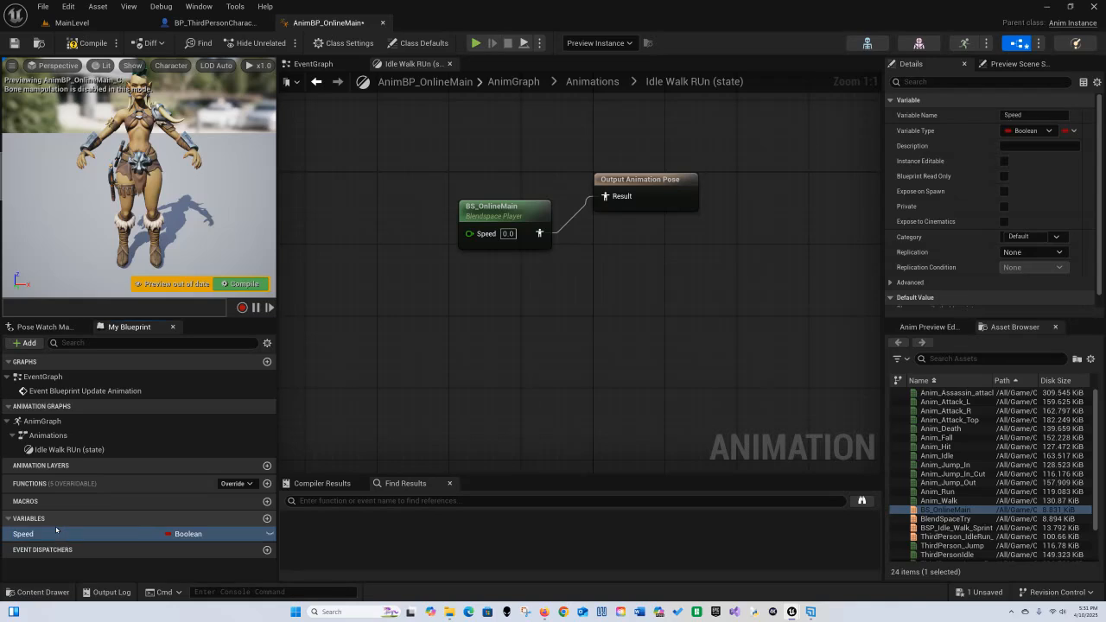
click(204, 535)
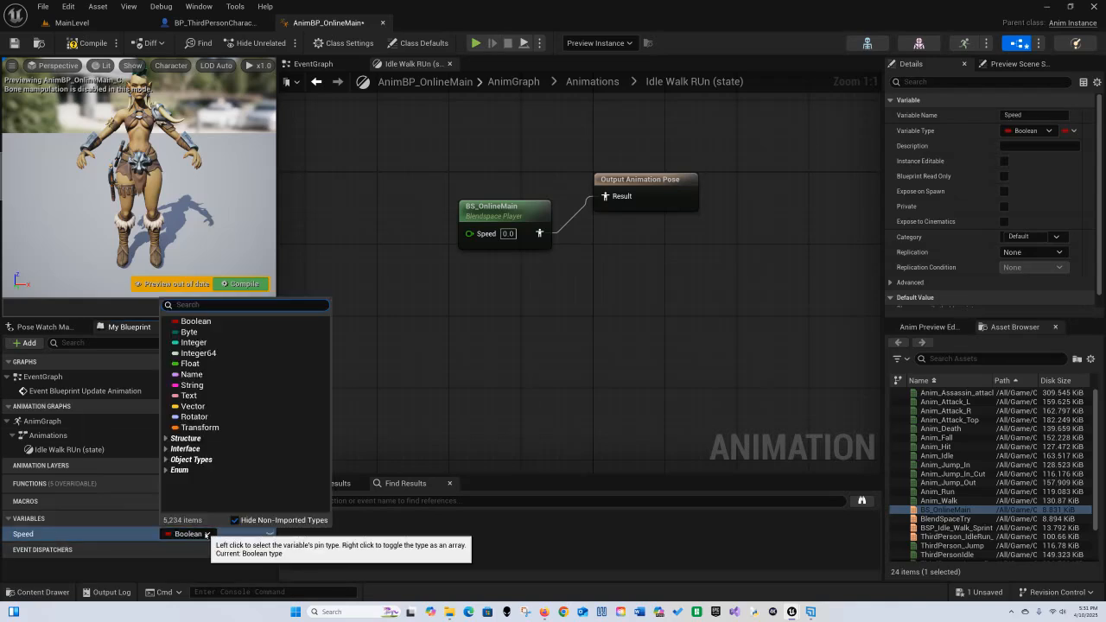
click(209, 369)
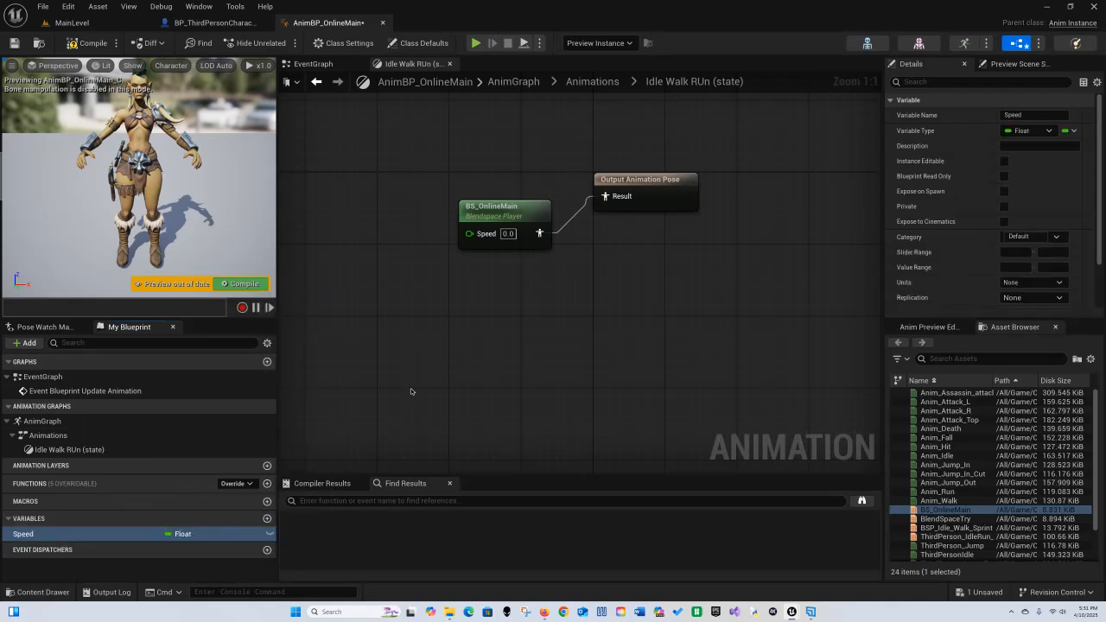
click(73, 44)
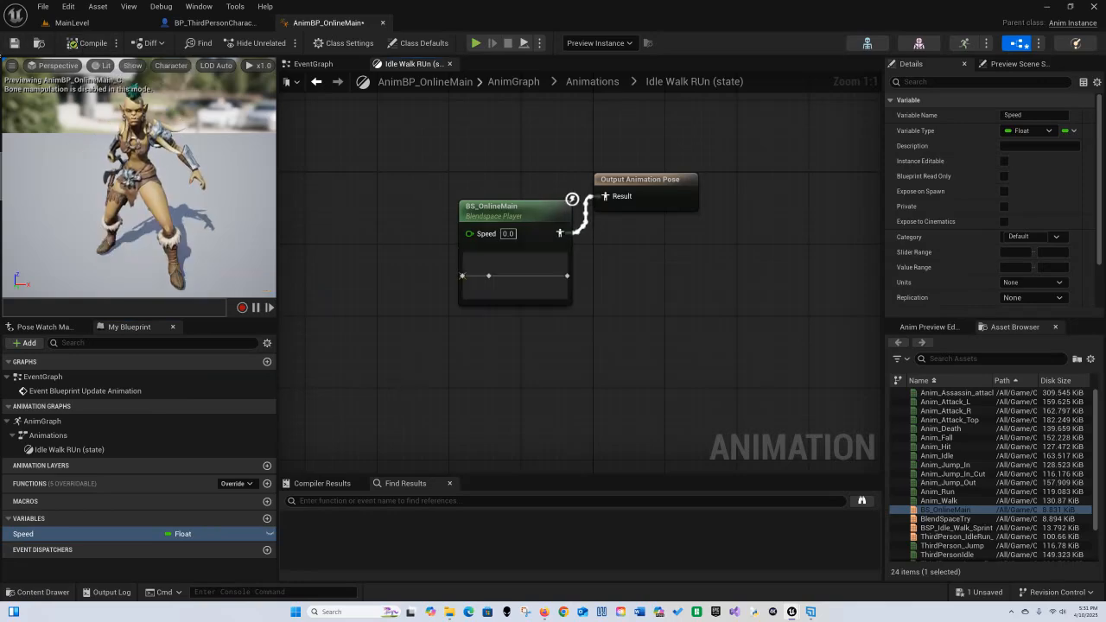
click(14, 43)
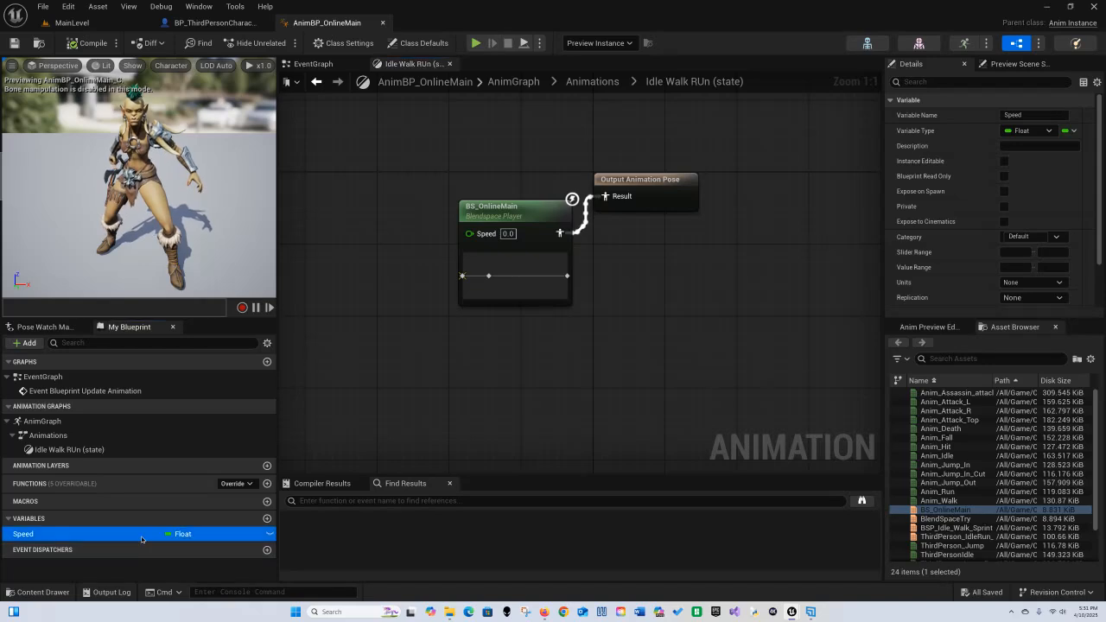
Step: Connect a Speed variable getter to the blend space player's Speed input
drag(139, 538, 467, 241)
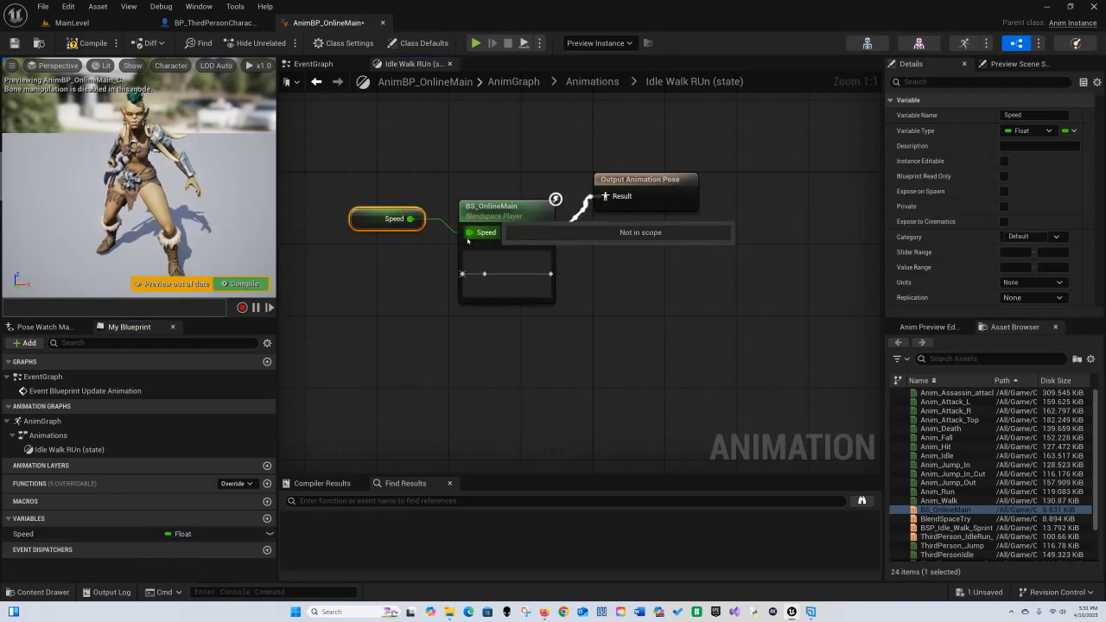
click(525, 419)
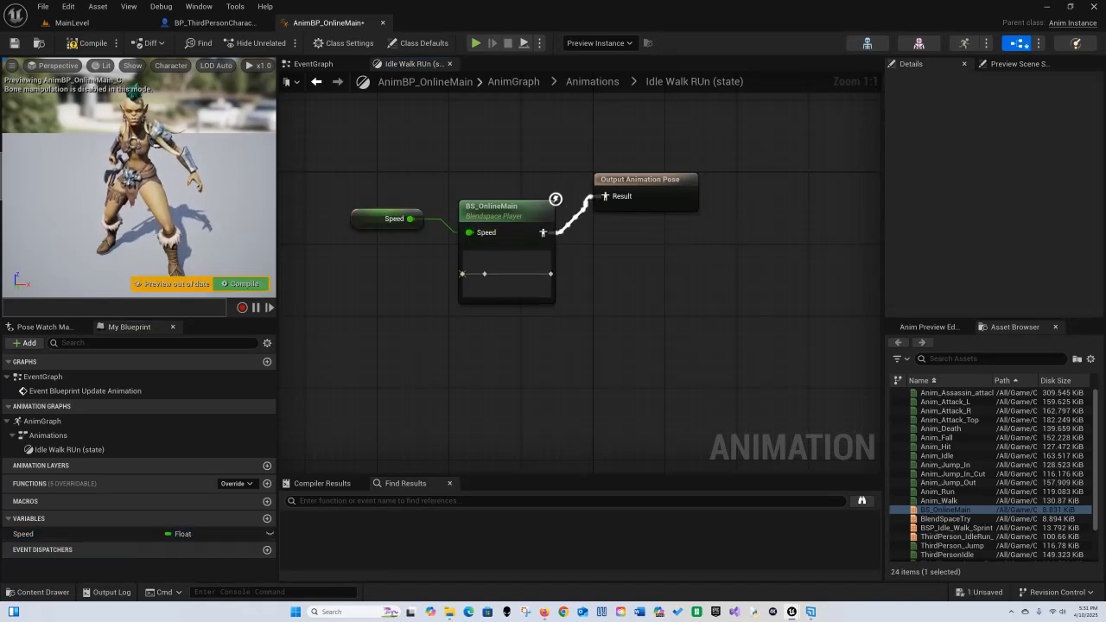
Step: Back in the Animations state machine, rename the state to Idle Walk Run
click(592, 81)
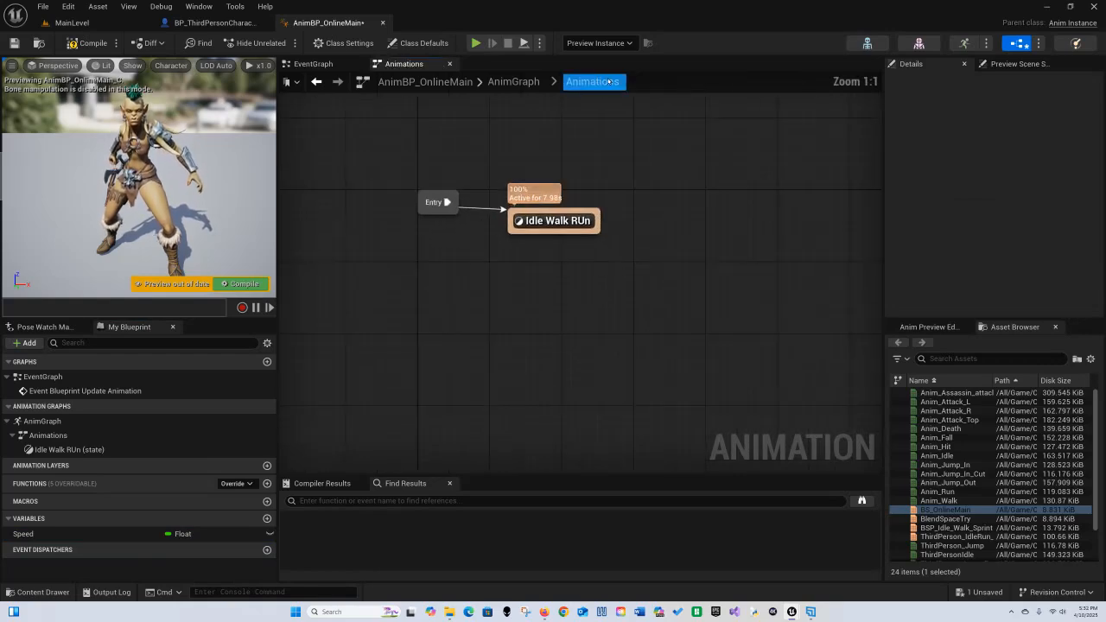
click(636, 283)
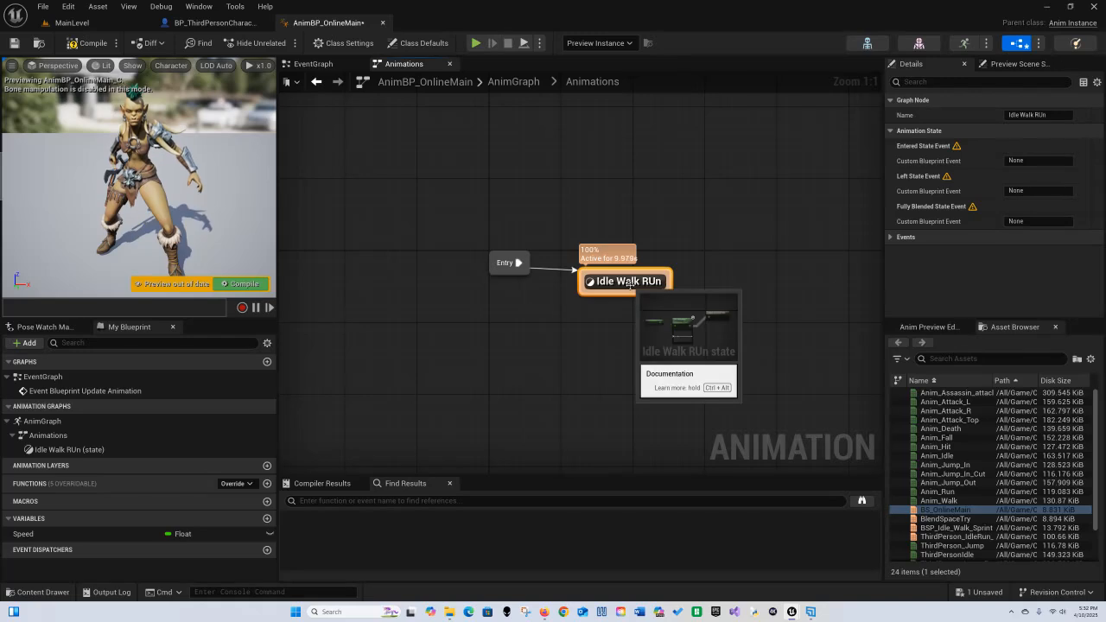
click(630, 281)
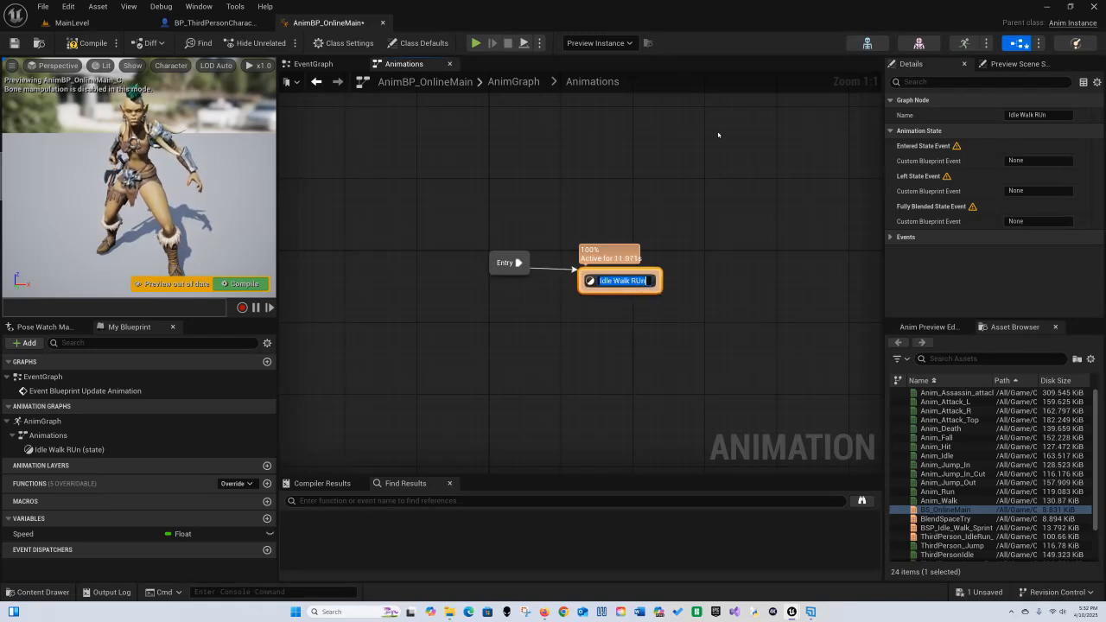
key(End)
key(Left)
key(BackSpace)
text(u)
key(Return)
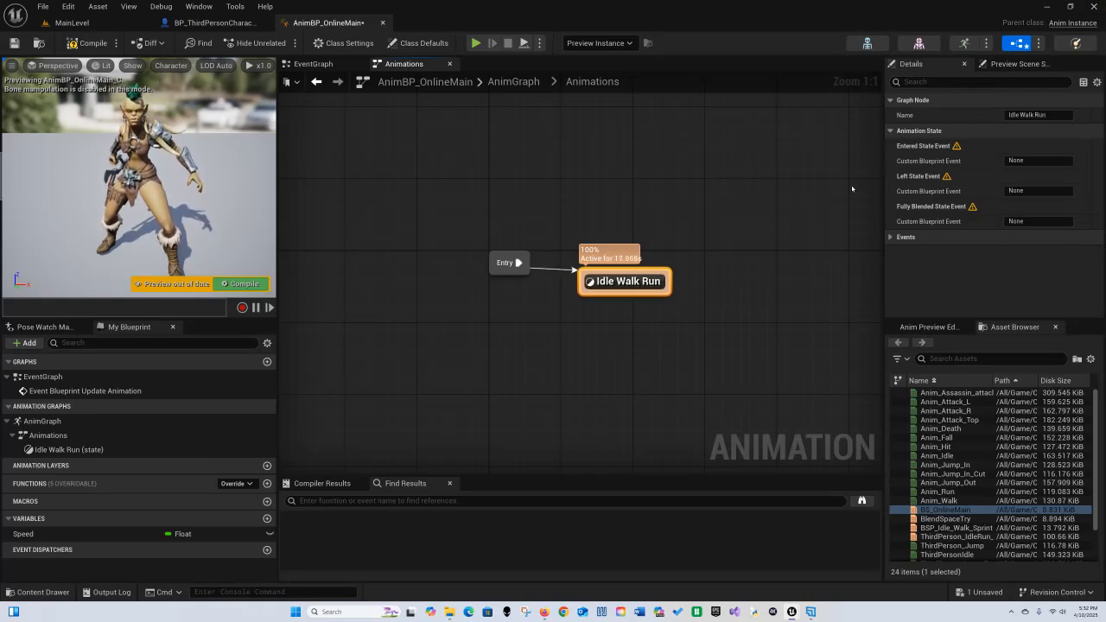
Step: Compile the animation blueprint
right_drag(737, 364, 577, 303)
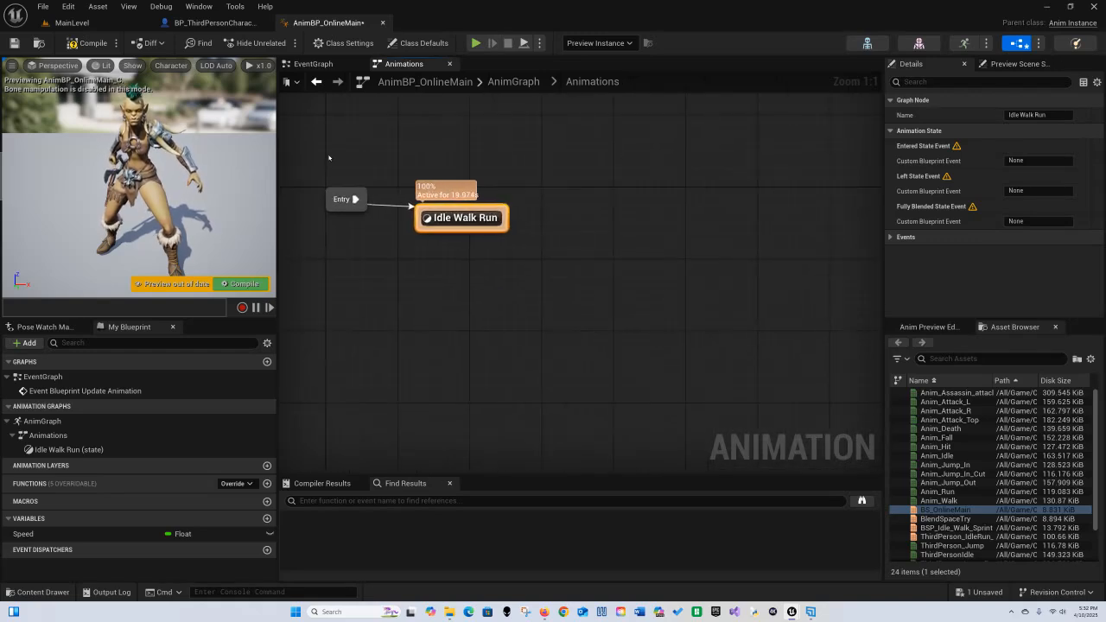
click(89, 42)
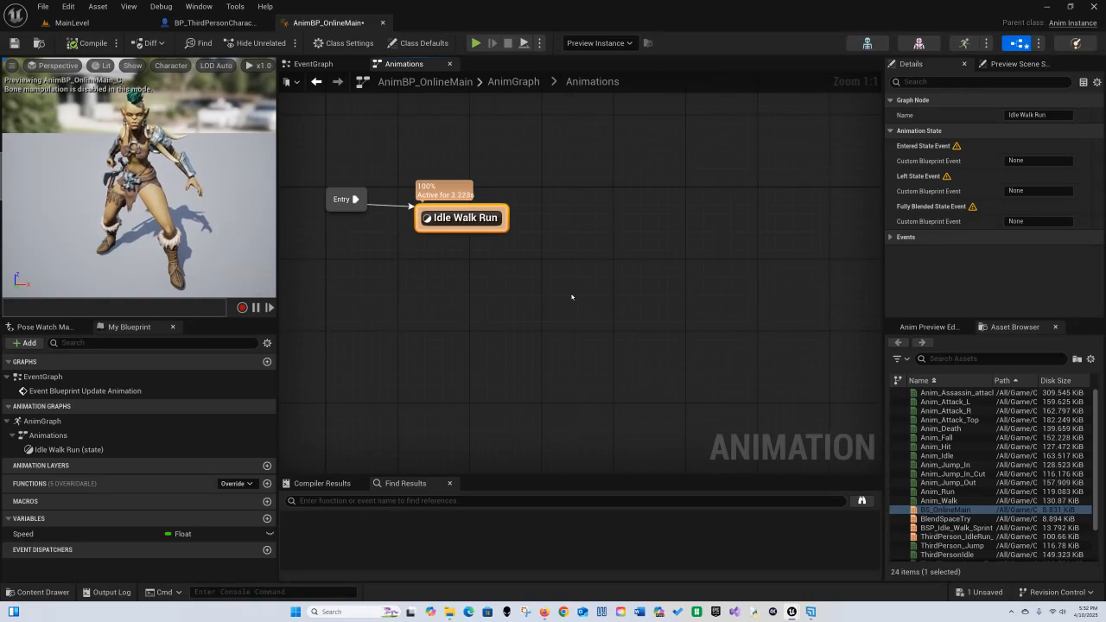
Step: Add Anim_Jump_In_Cut, Anim_Fall and Anim_Jump_Out as new states in the Animations state machine
right_drag(571, 297, 554, 305)
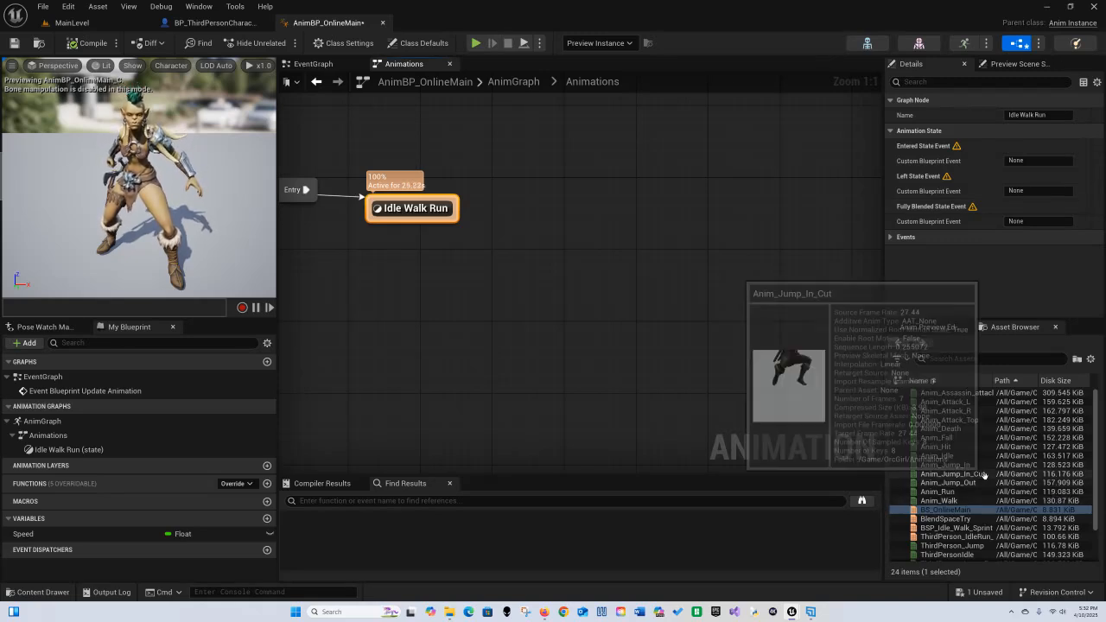
drag(990, 482, 568, 179)
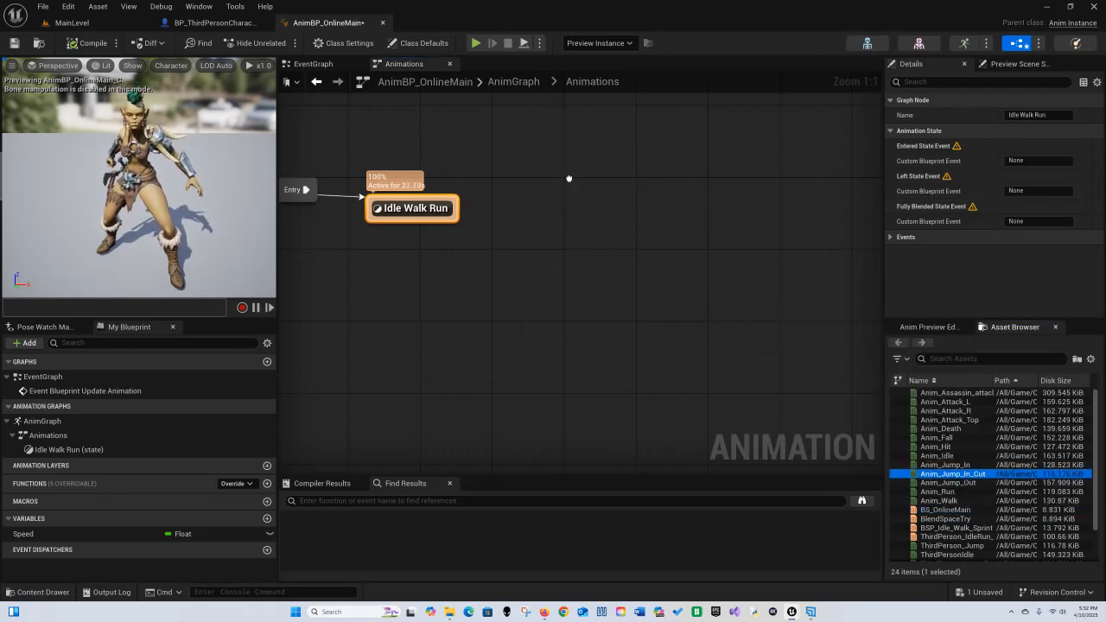
click(718, 332)
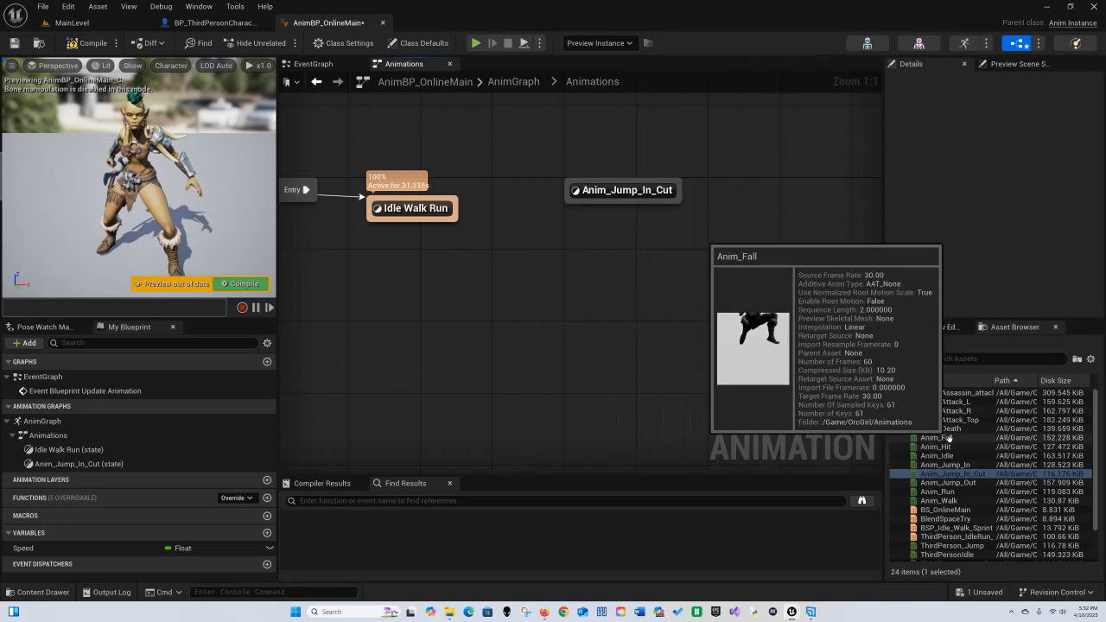
drag(949, 437, 709, 244)
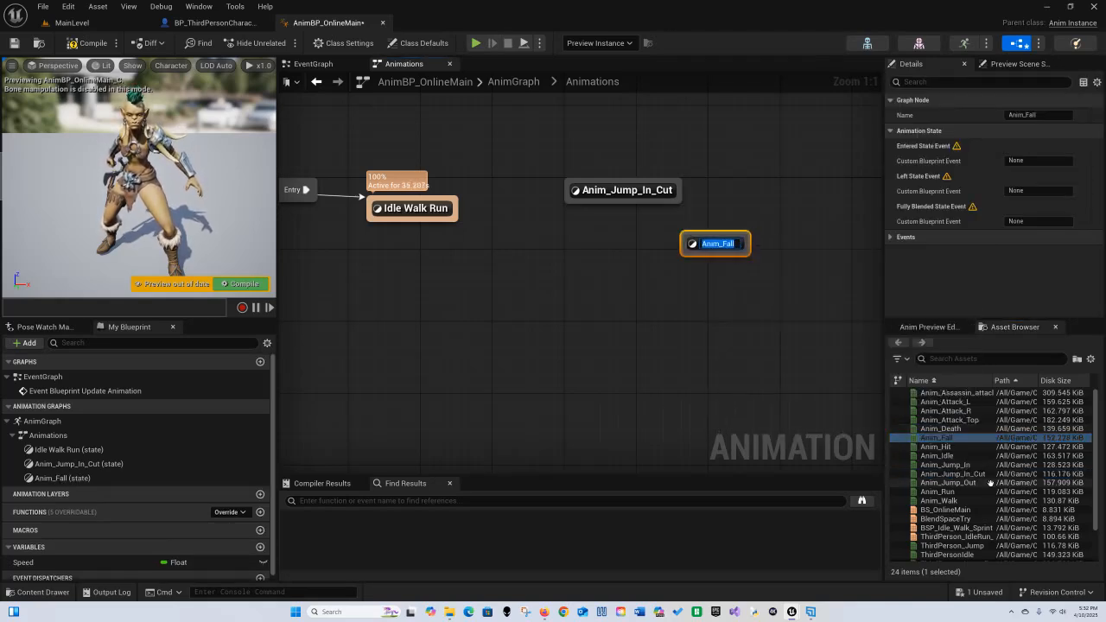
drag(979, 483, 598, 290)
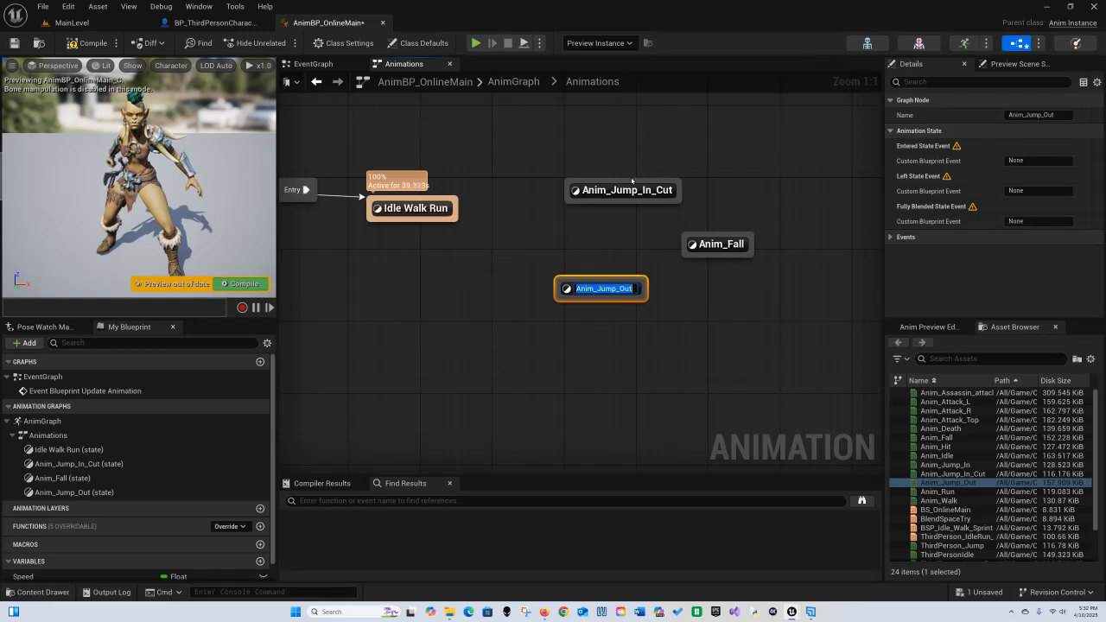
click(512, 152)
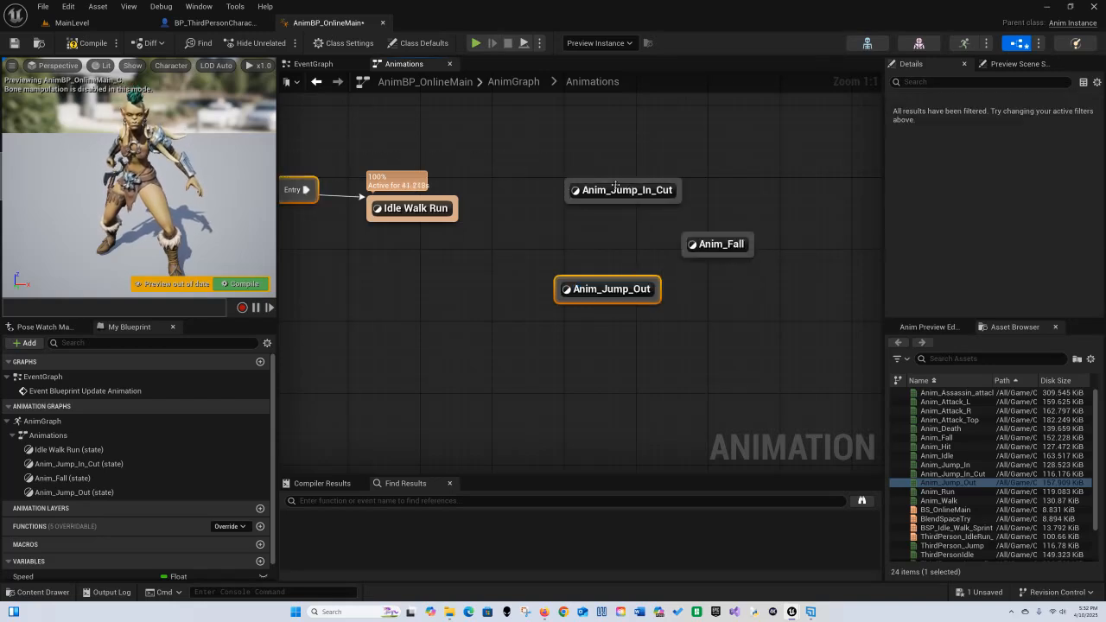
Step: Arrange the states in a loop and link them with transitions: Idle Walk Run, Anim_Jump_In_Cut, Anim_Fall, Anim_Jump_Out, back to Idle Walk Run
drag(623, 197, 569, 152)
drag(707, 244, 683, 208)
drag(616, 294, 572, 302)
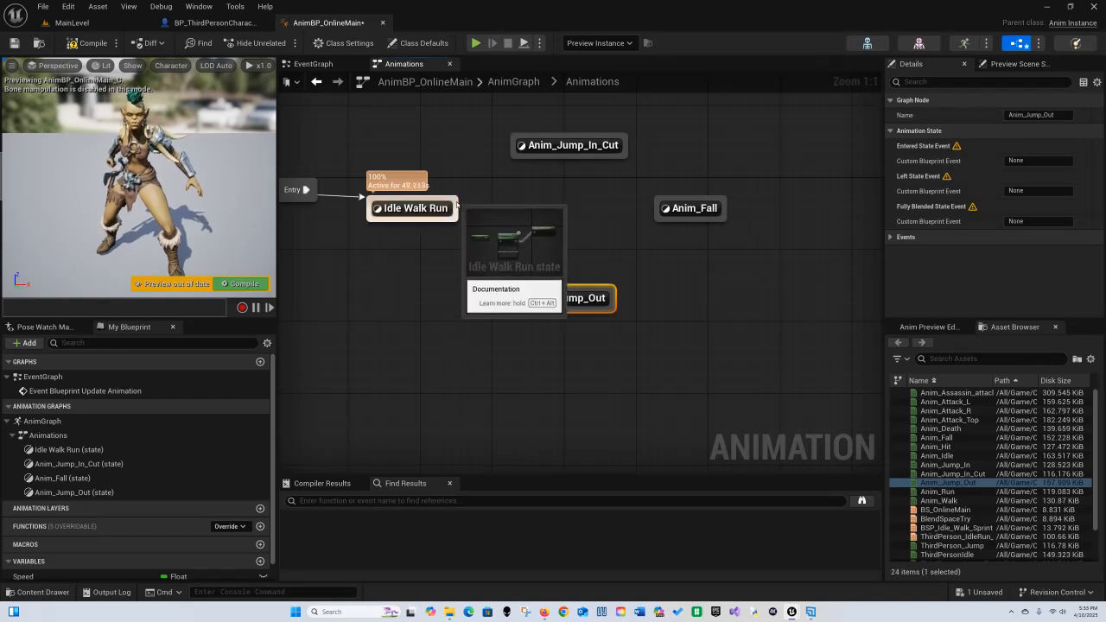
drag(455, 206, 519, 161)
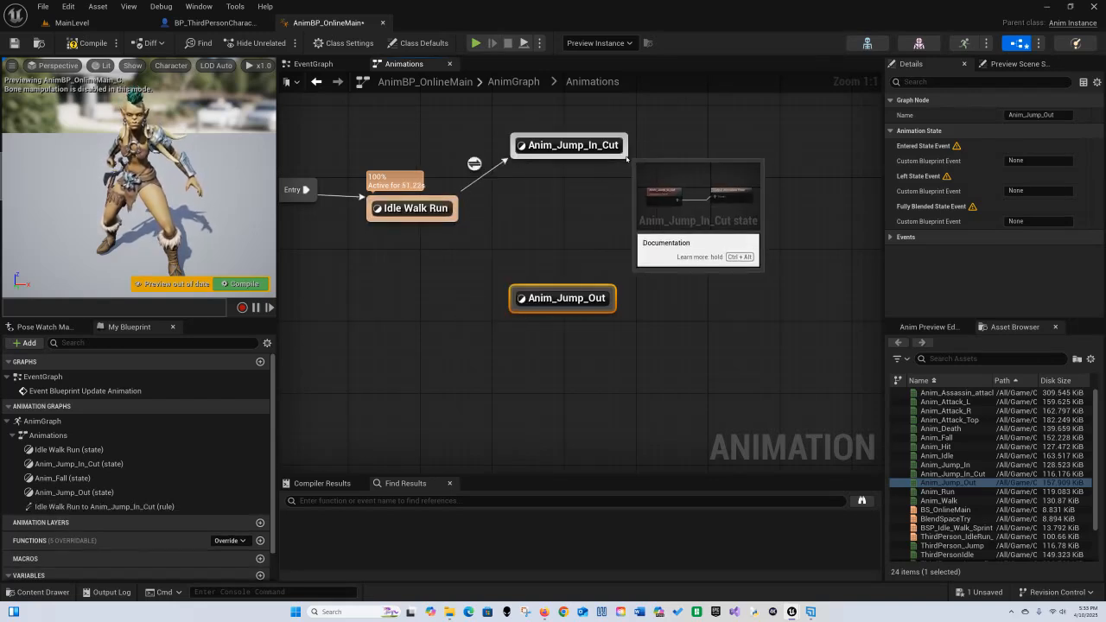
drag(630, 158, 452, 224)
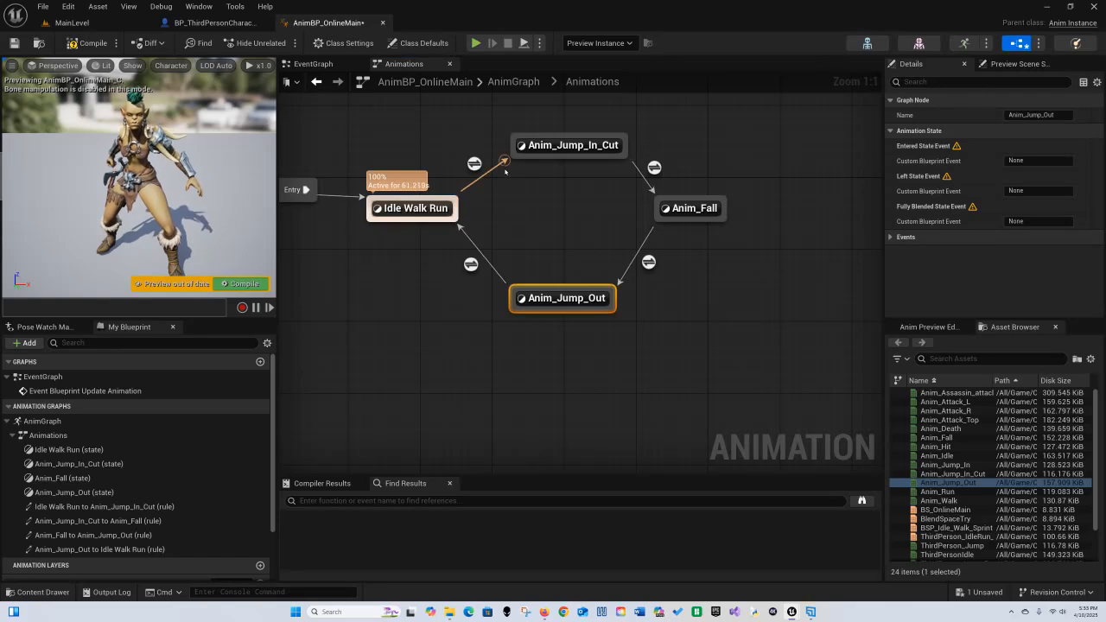
Step: In the Idle Walk Run to Anim_Jump_In_Cut rule, add a Boolean variable named IsinAir?, then compile and save
click(474, 163)
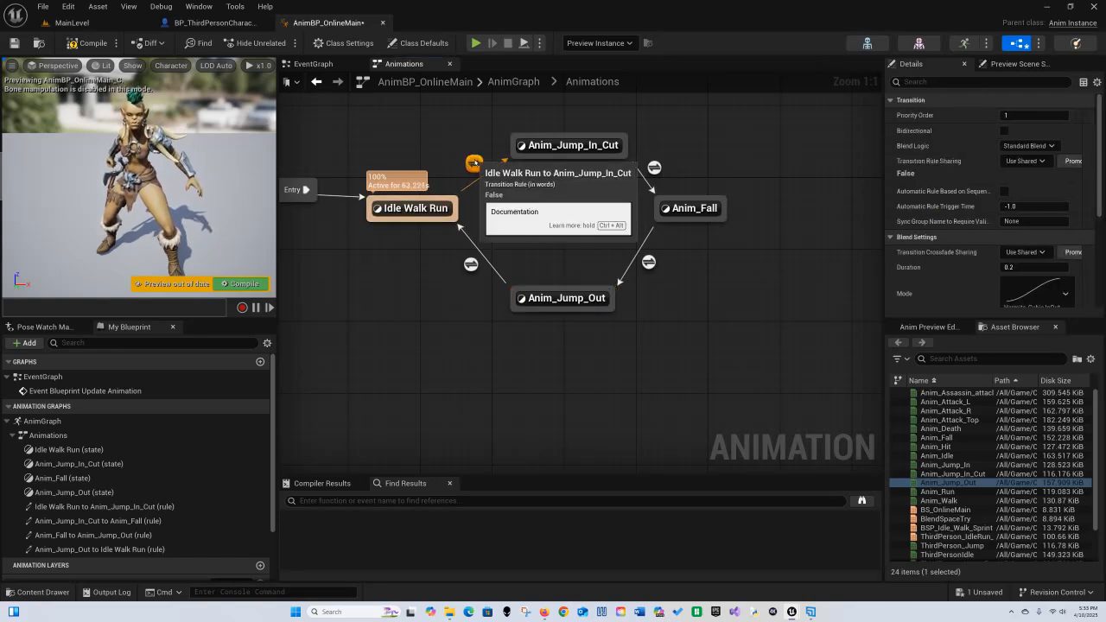
double_click(475, 163)
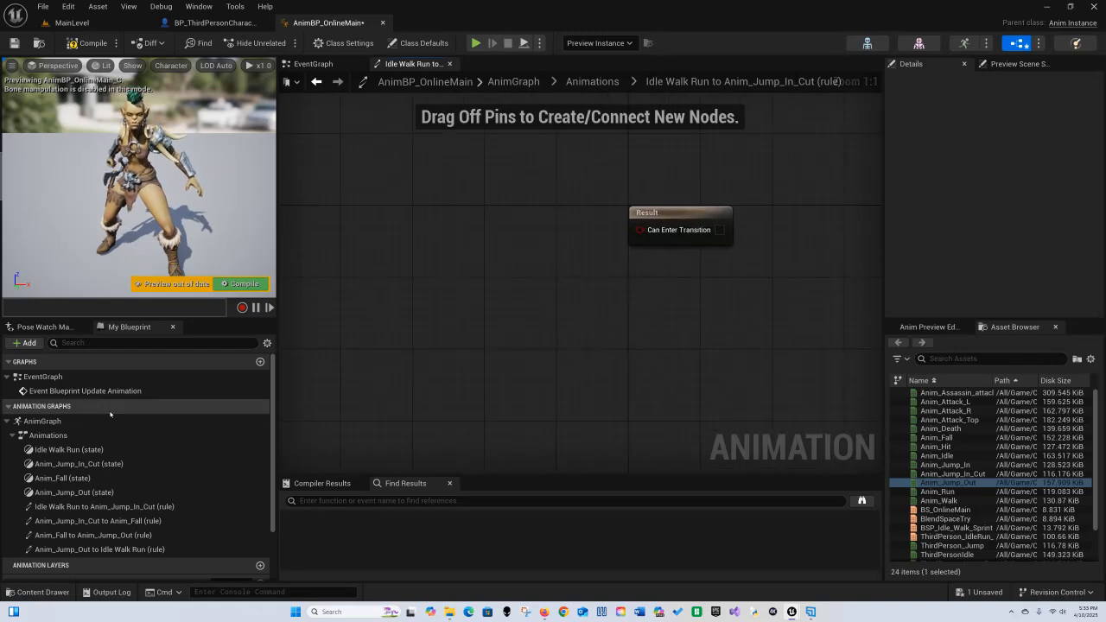
scroll(168, 464, down, 2)
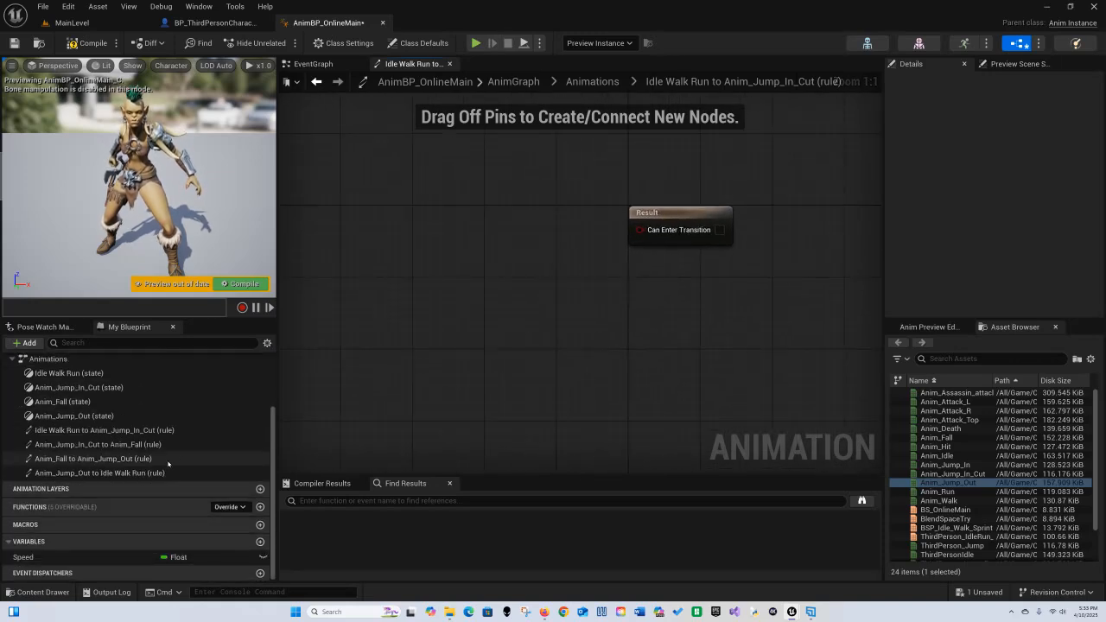
click(260, 542)
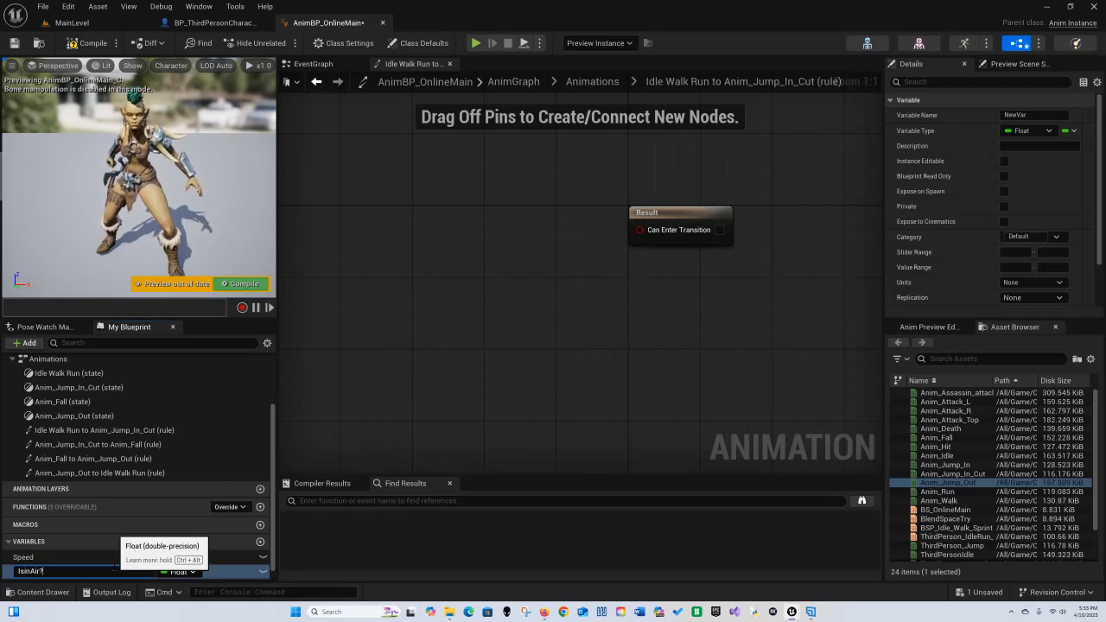
key(Return)
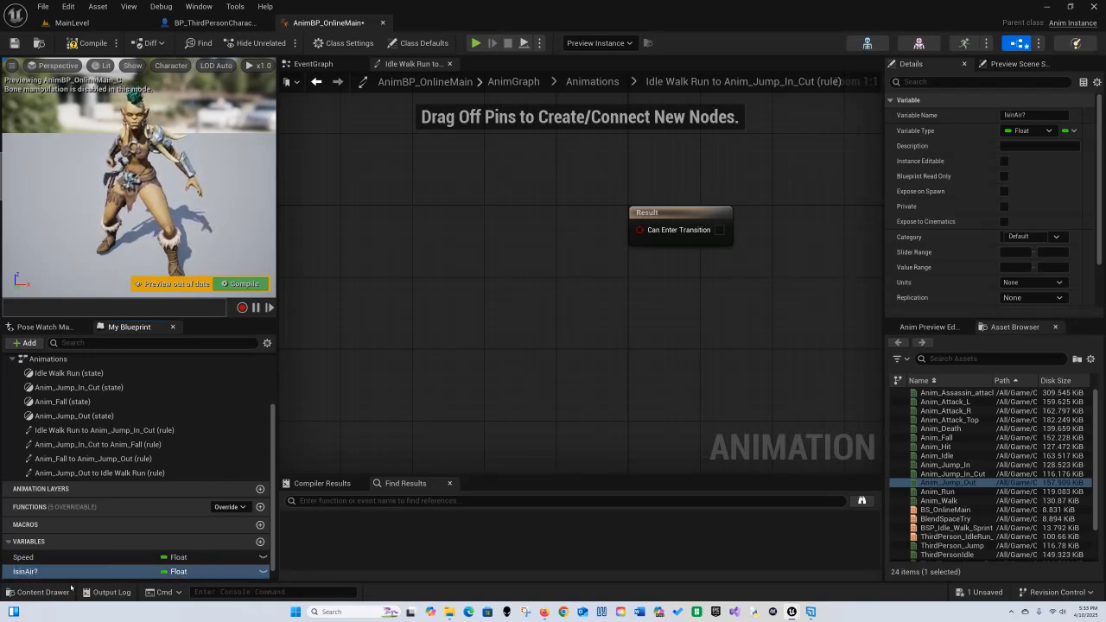
click(175, 572)
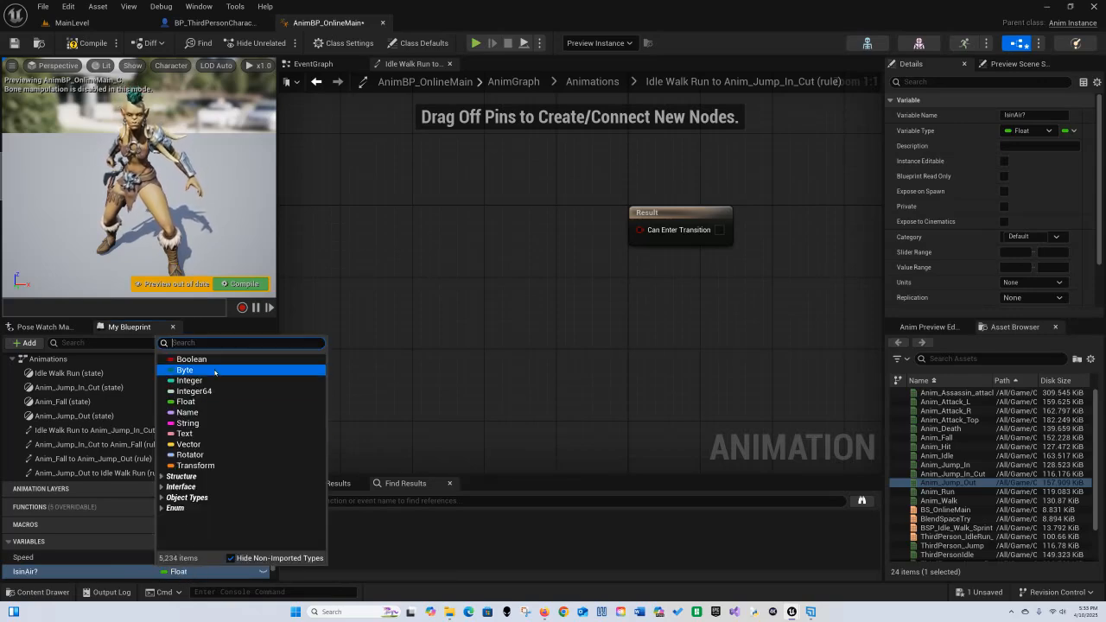
click(191, 359)
click(91, 43)
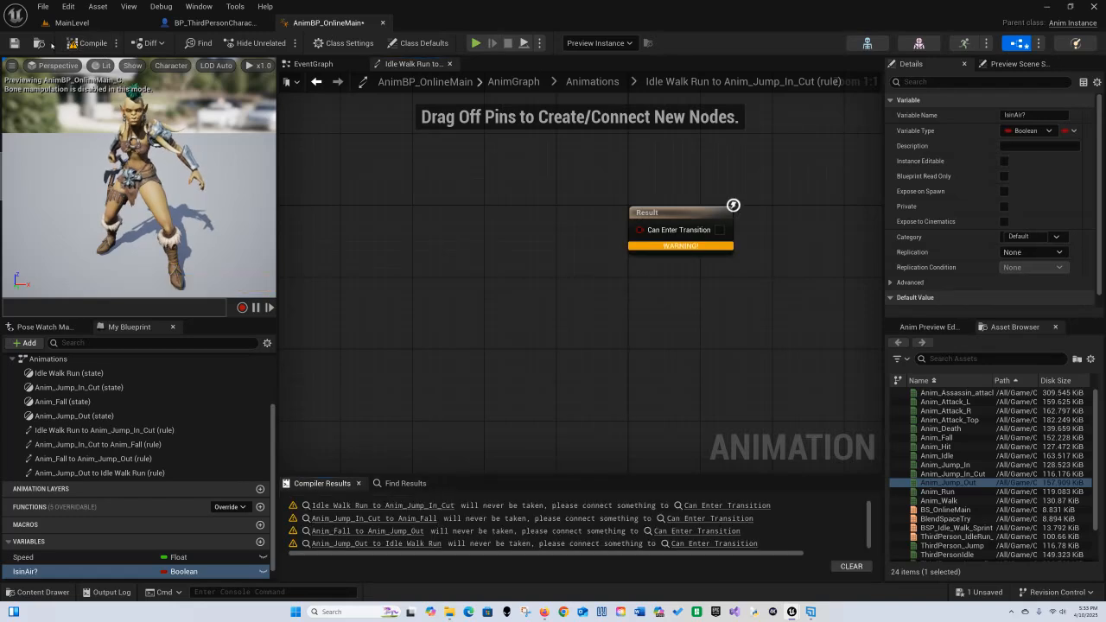
click(14, 43)
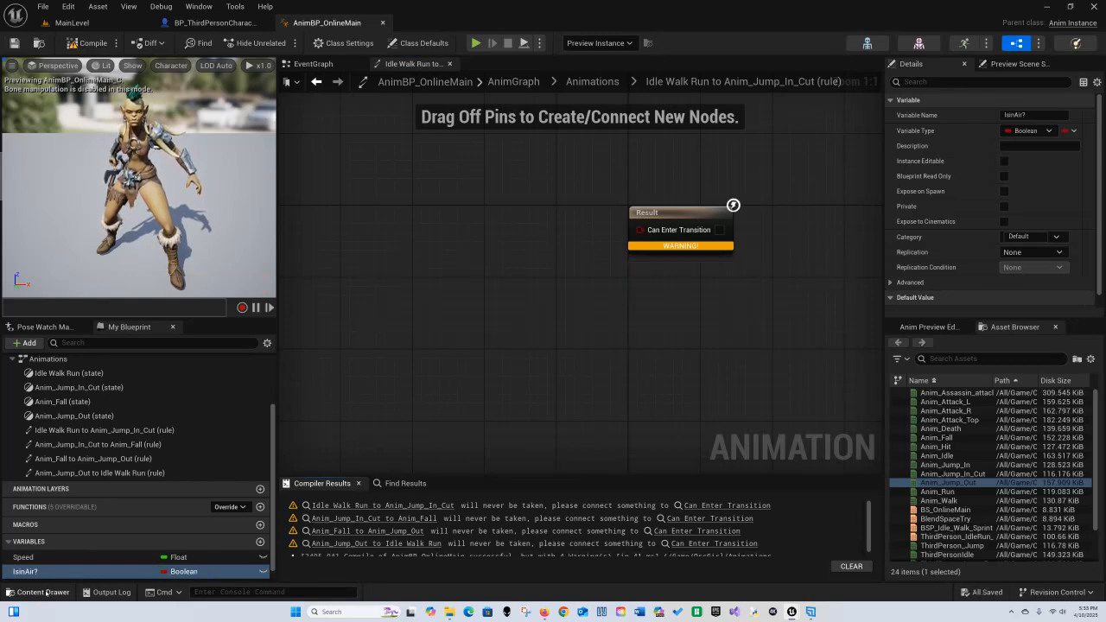
Step: Connect an IsinAir? getter to the rule's Can Enter Transition result
ctrl+drag(35, 571, 640, 231)
drag(531, 223, 503, 259)
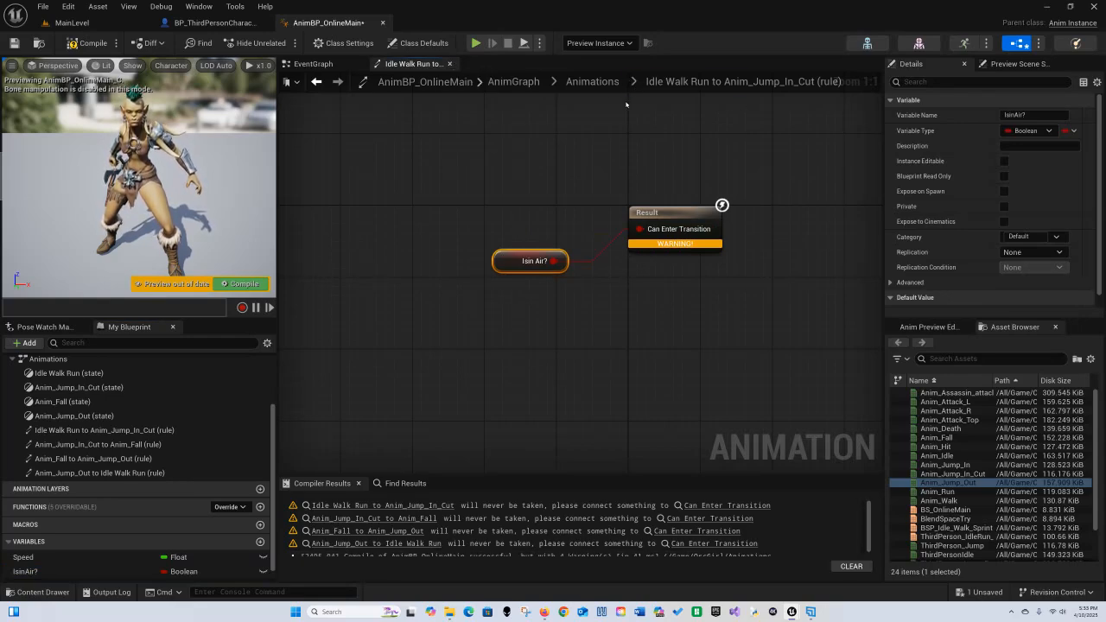
Step: Open the Anim_Jump_In_Cut to Anim_Fall rule and add a Time Remaining (ratio) node for Anim_Jump_In_Cut
click(592, 81)
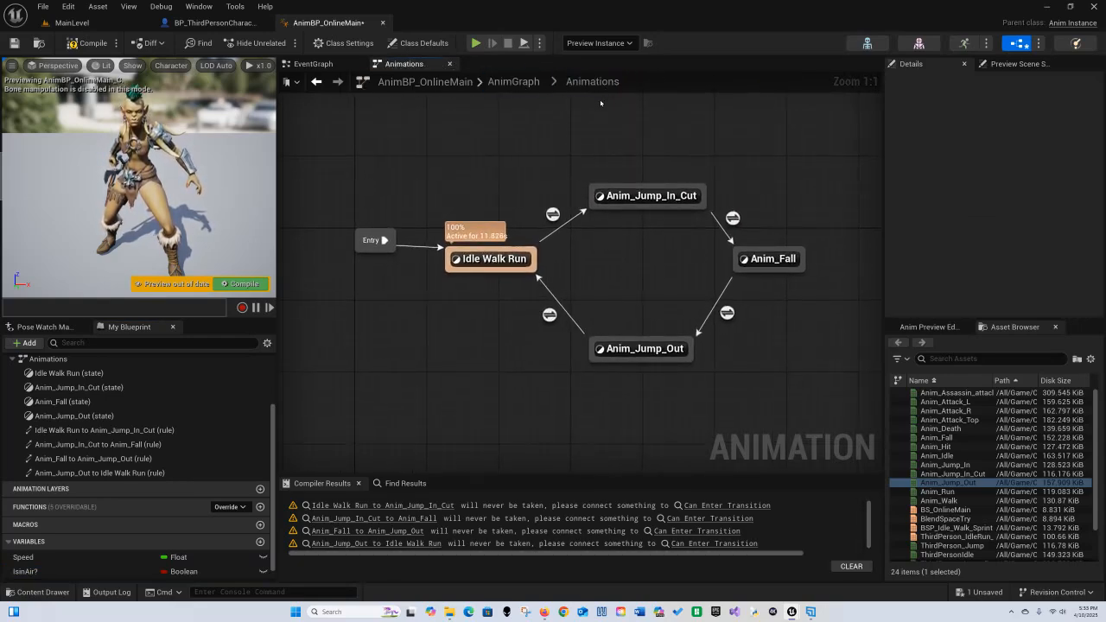
double_click(733, 218)
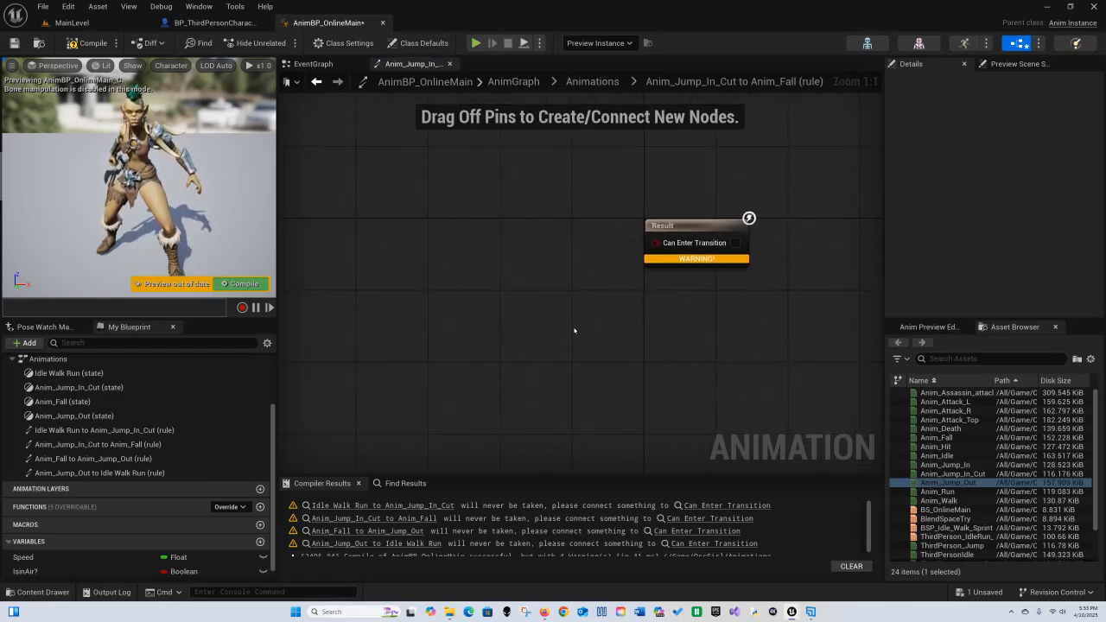
right_click(432, 270)
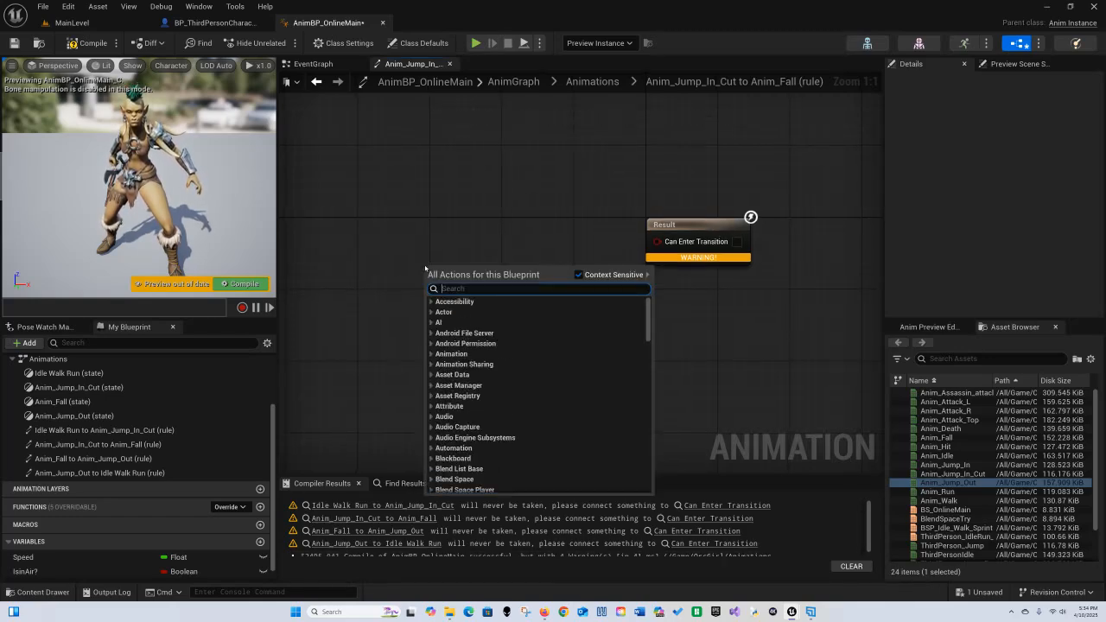
text(time remai)
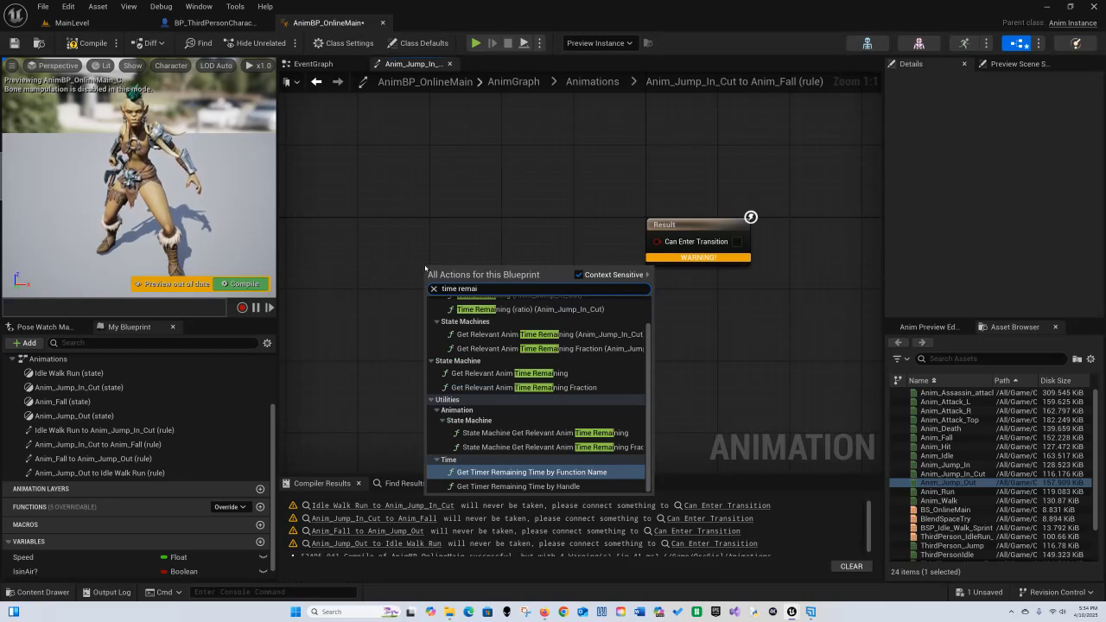
text(n)
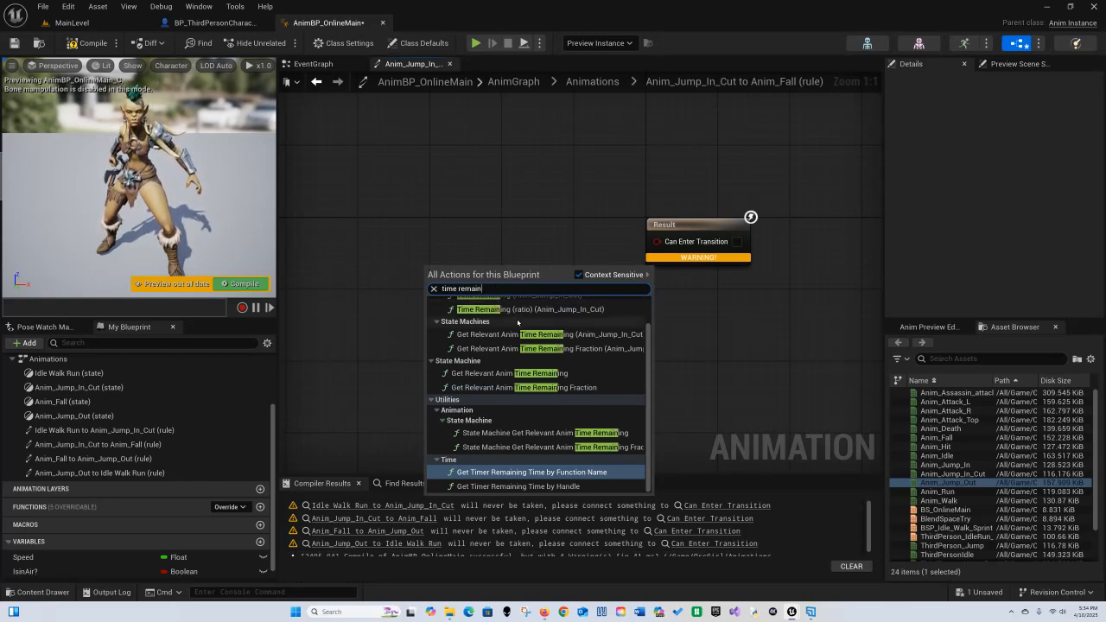
click(530, 308)
drag(541, 274, 453, 222)
click(690, 224)
drag(691, 225, 680, 225)
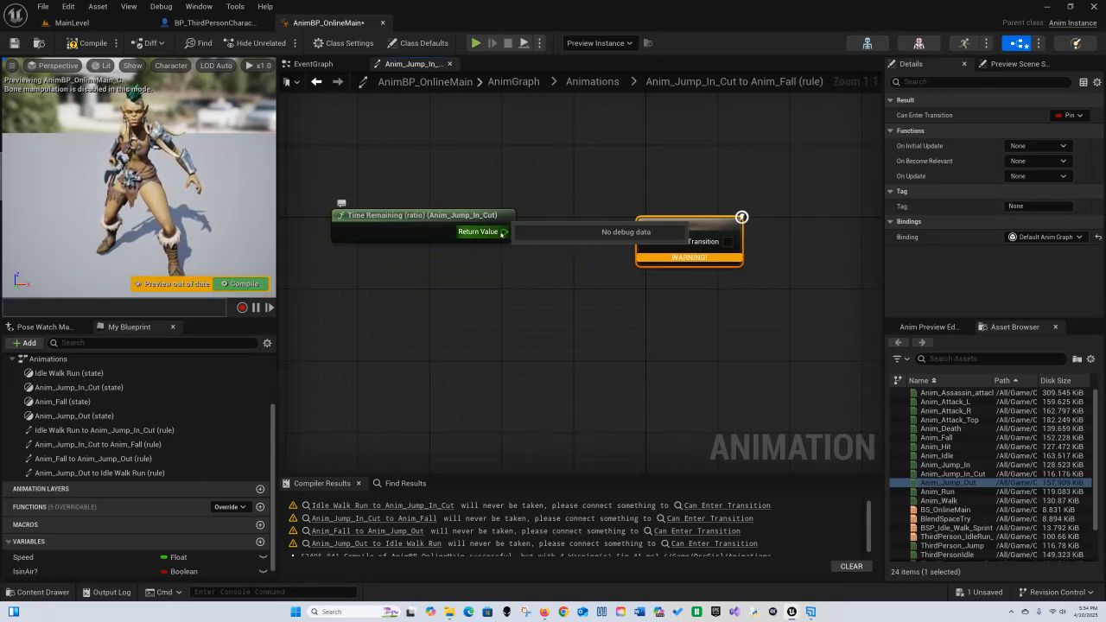
Step: Compare its return value with a Less node against 0.1, connect the result to Can Enter Transition, and save
drag(504, 232, 539, 285)
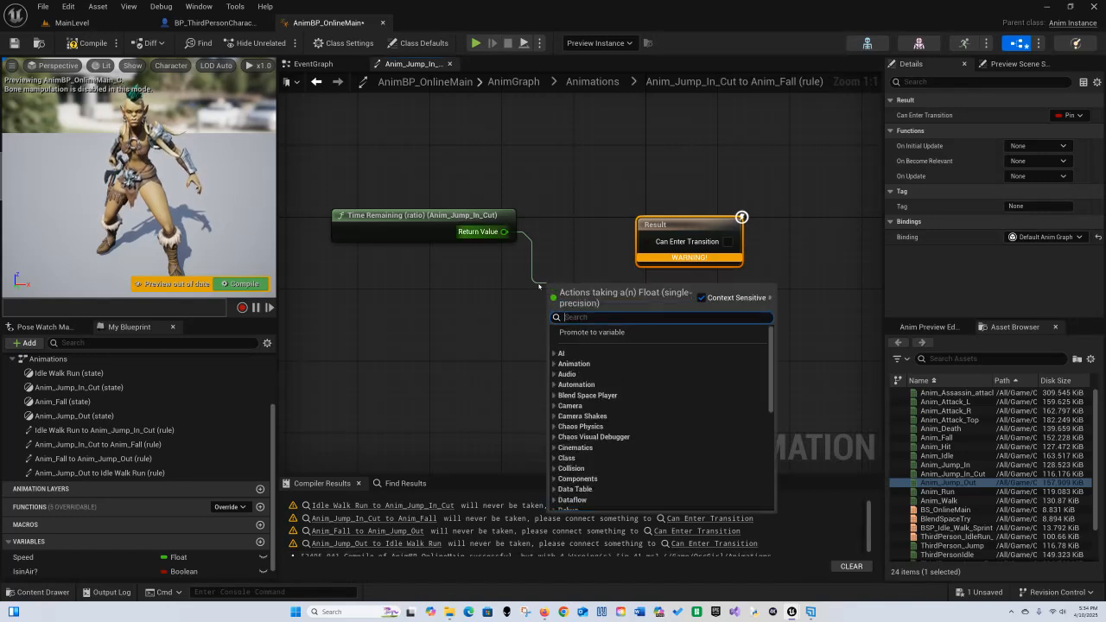
text(<)
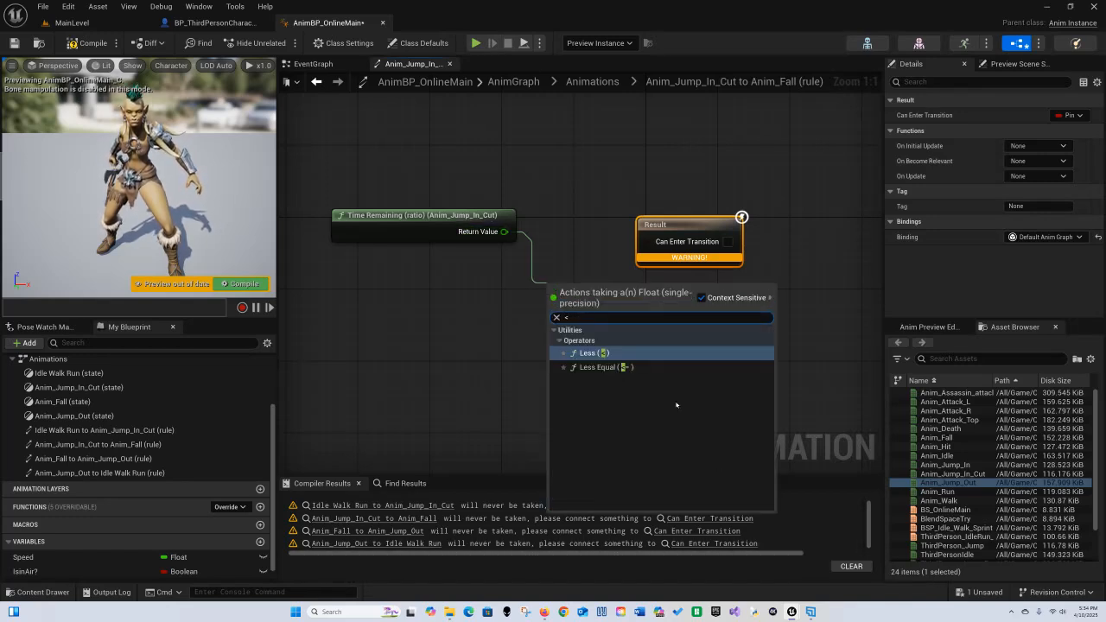
click(588, 353)
click(576, 308)
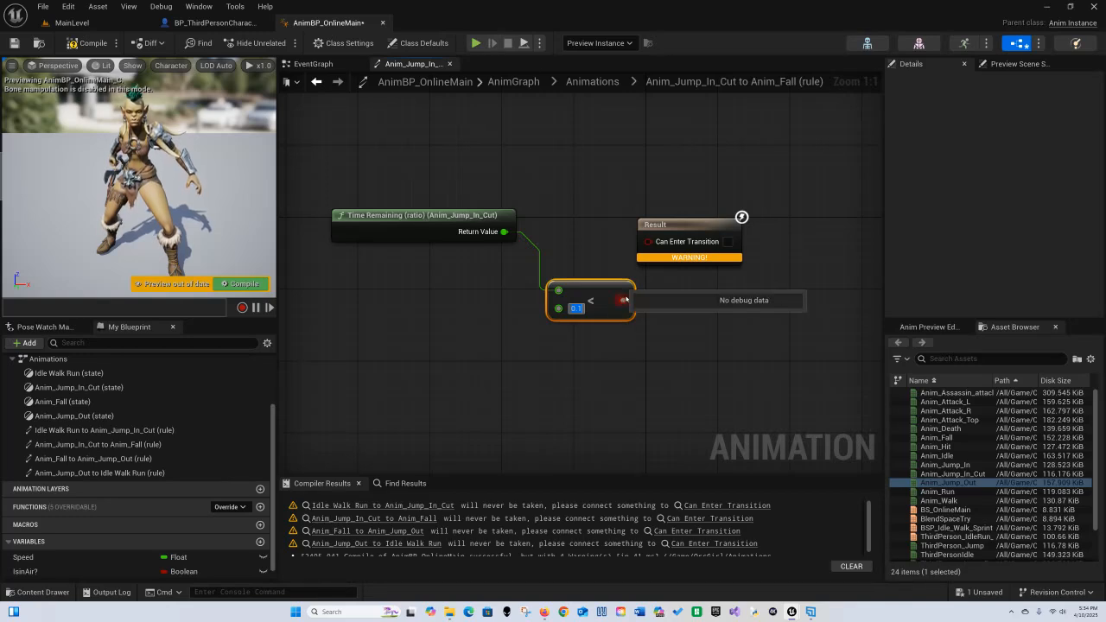
drag(621, 300, 693, 205)
click(697, 299)
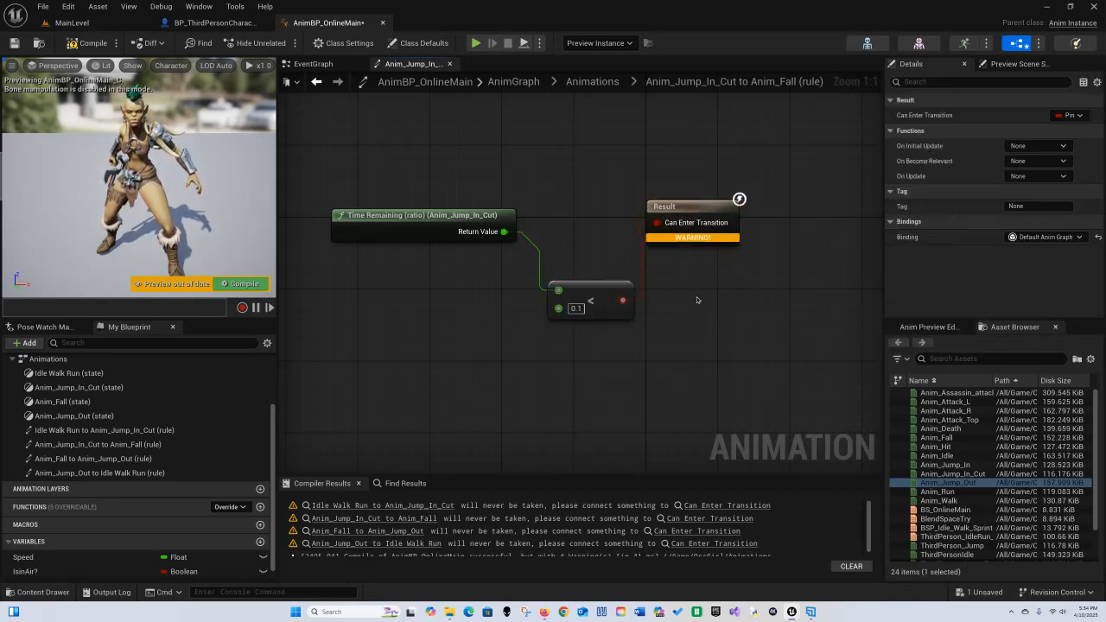
click(14, 45)
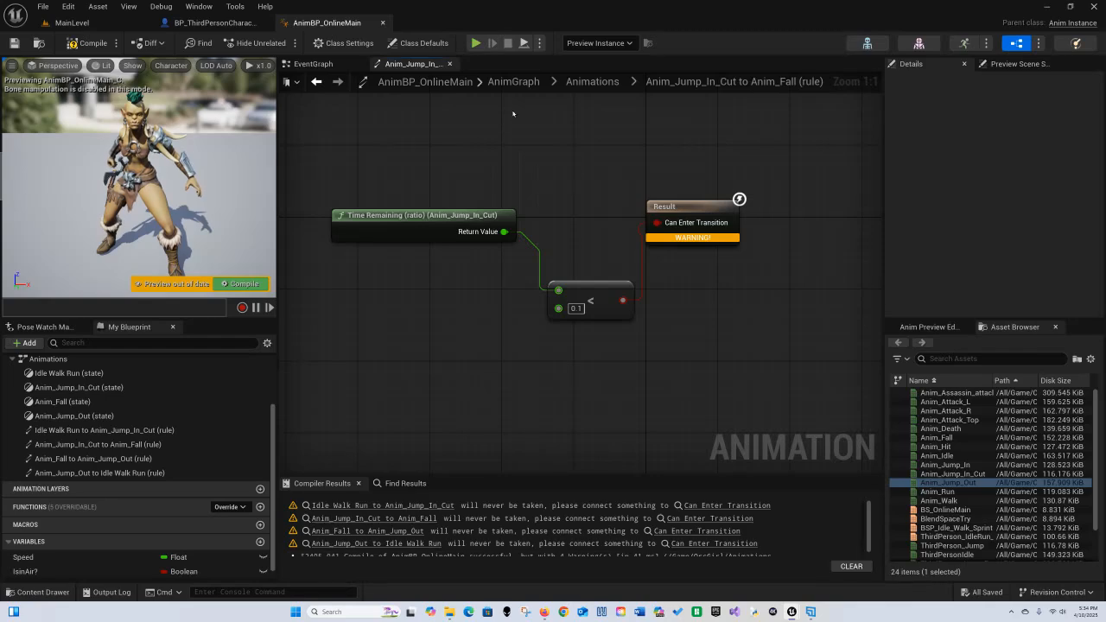
Step: Open the Anim_Fall to Anim_Jump_Out rule and place an IsinAir? getter in its graph
click(592, 81)
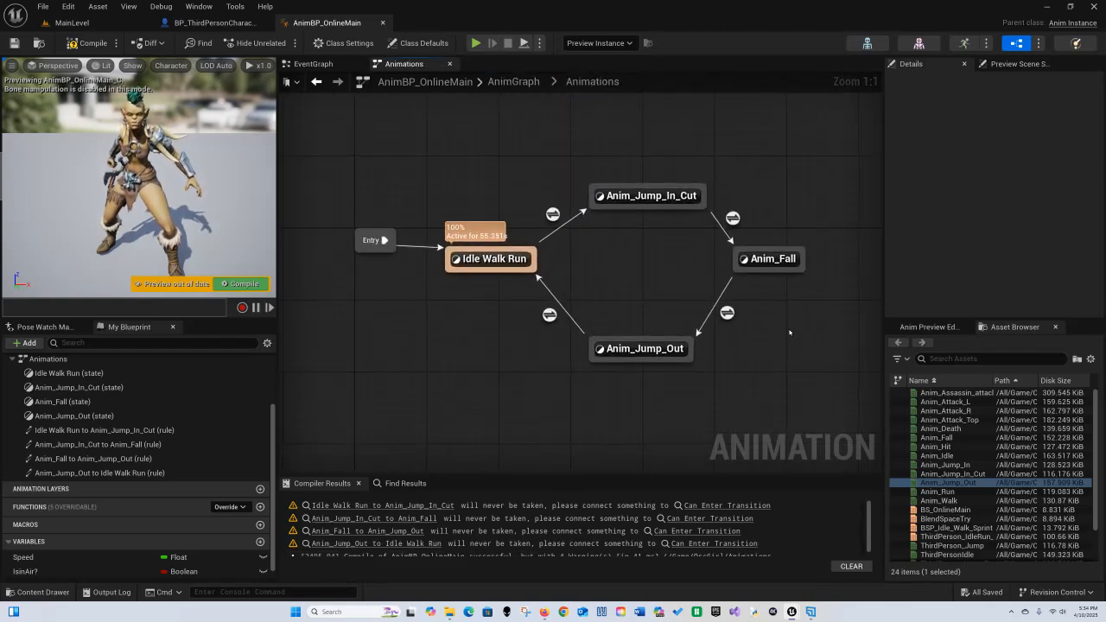
double_click(727, 313)
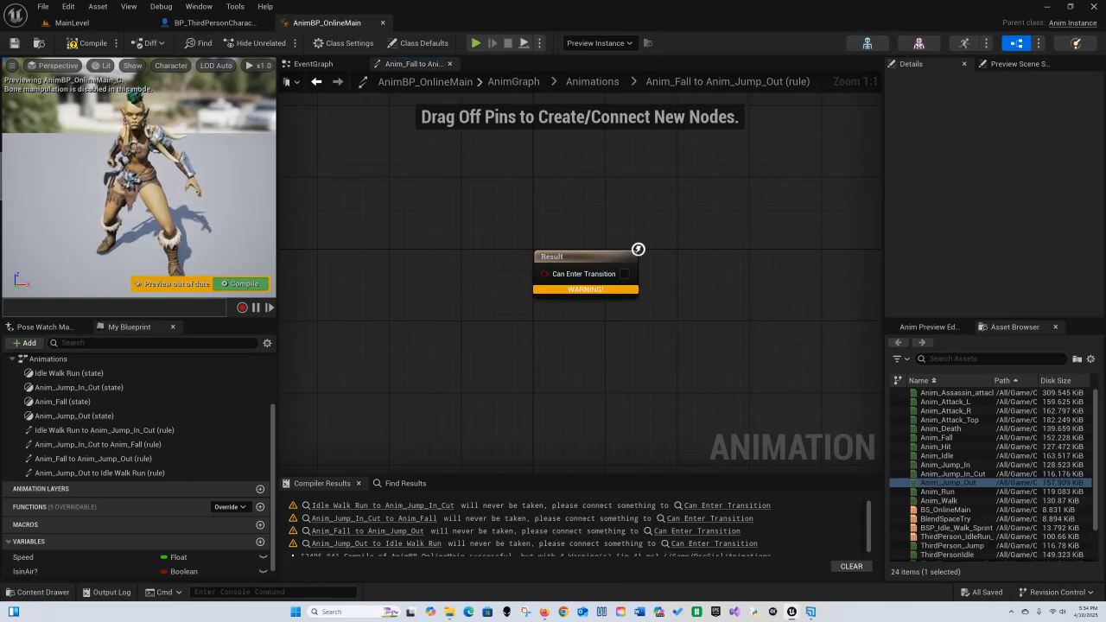
right_drag(362, 360, 408, 326)
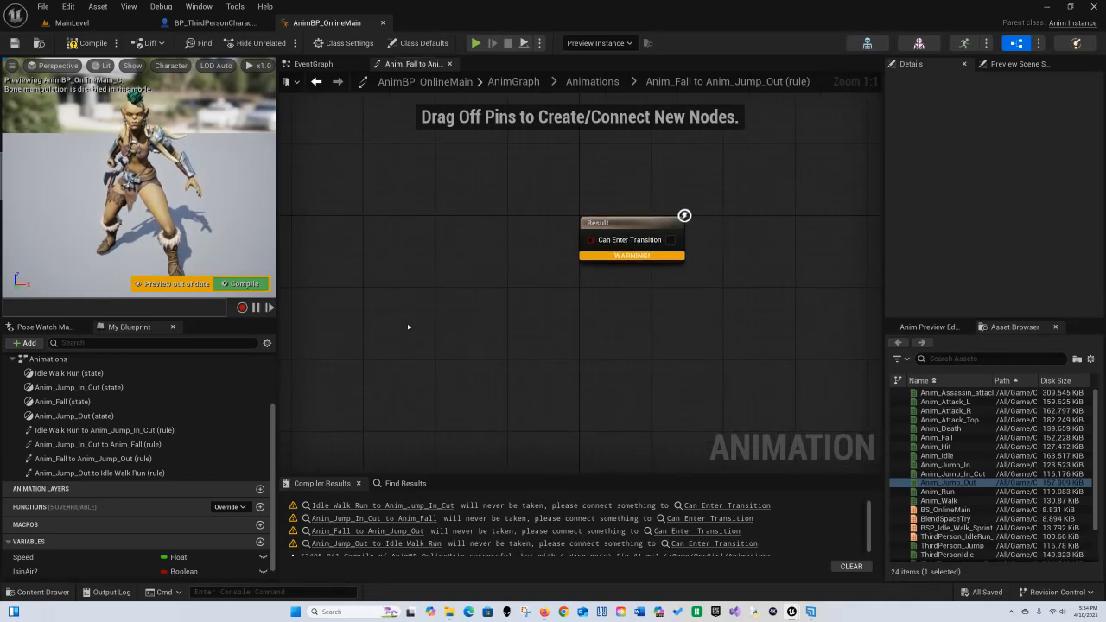
drag(25, 571, 473, 257)
click(400, 221)
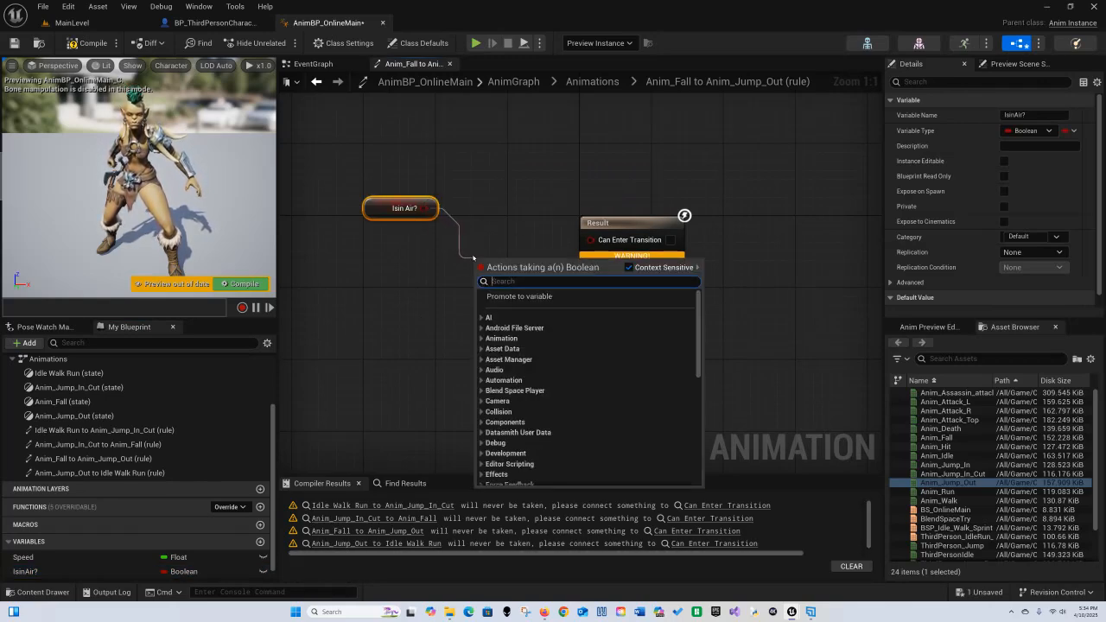
Step: Feed IsinAir? through a NOT Boolean node into Can Enter Transition, then compile and save
text(not boo)
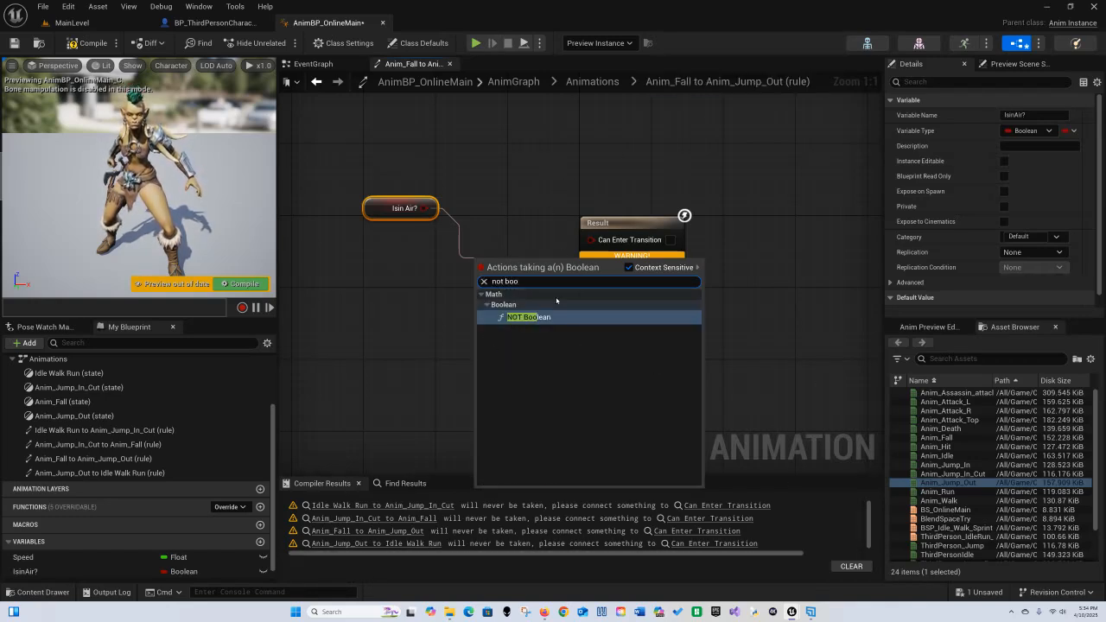
key(Return)
drag(560, 262, 590, 240)
right_drag(592, 319, 638, 313)
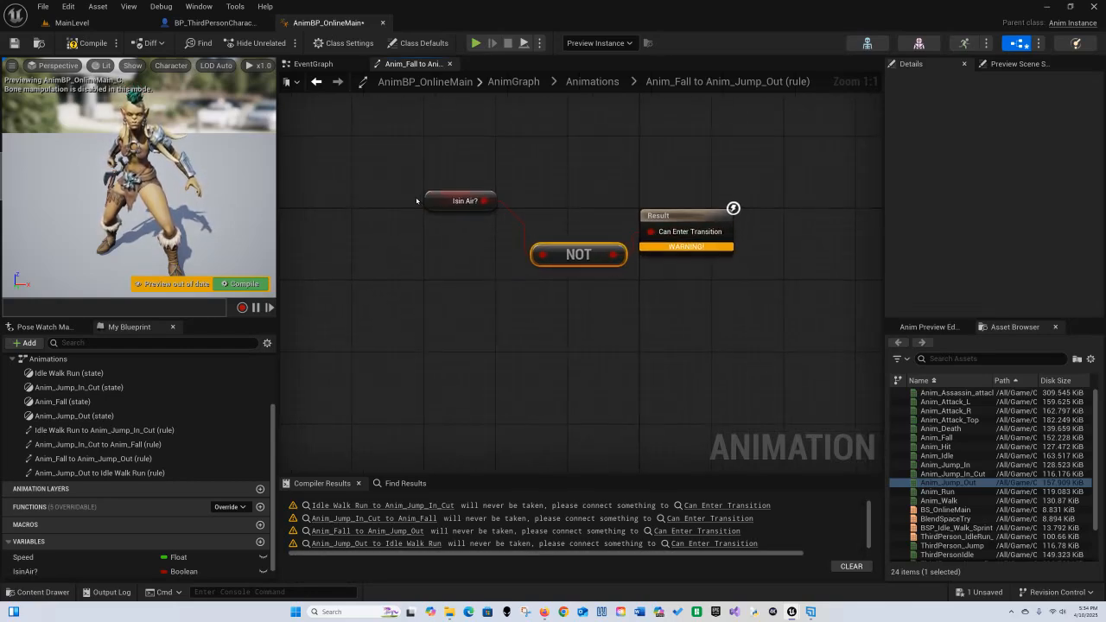
click(90, 42)
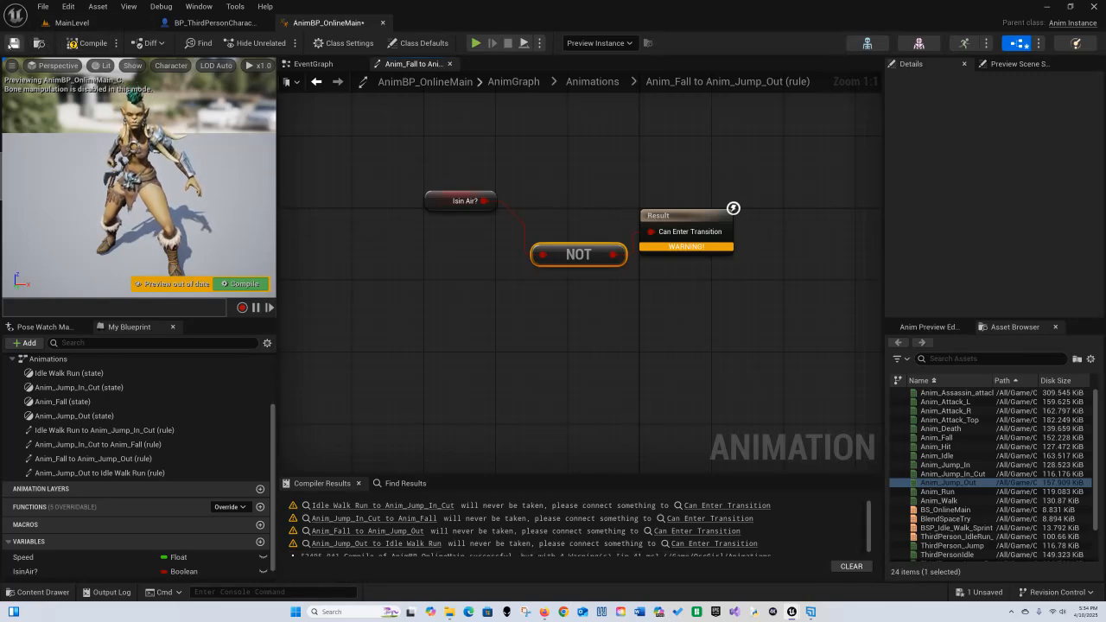
click(13, 42)
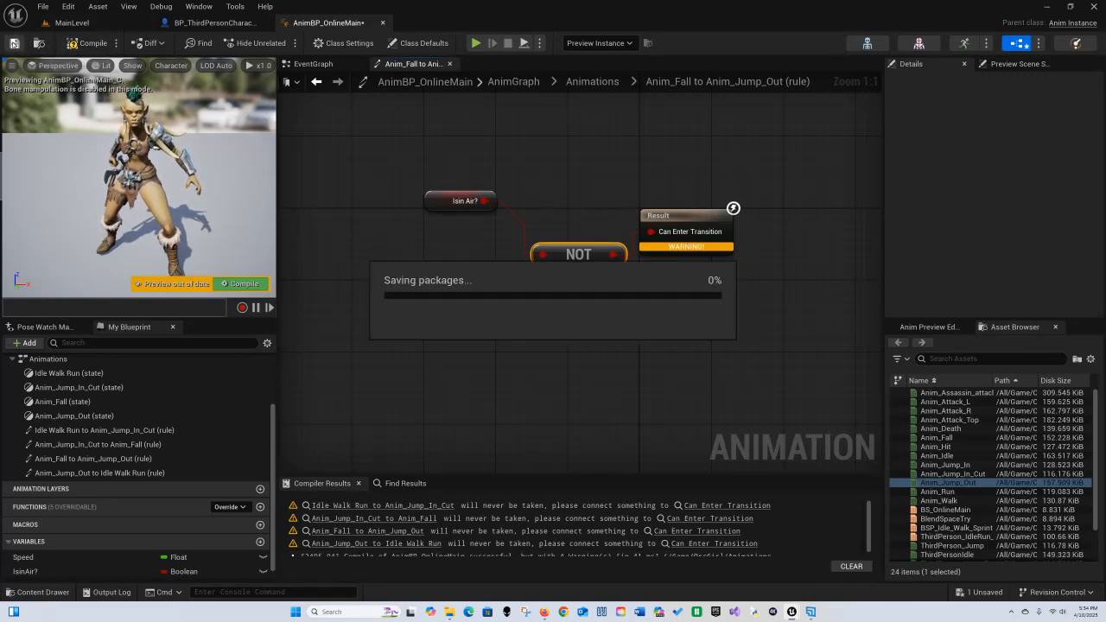
Step: Open the Anim_Jump_Out to Idle Walk Run rule and add a Time Remaining (ratio) node for Anim_Jump_Out
click(554, 82)
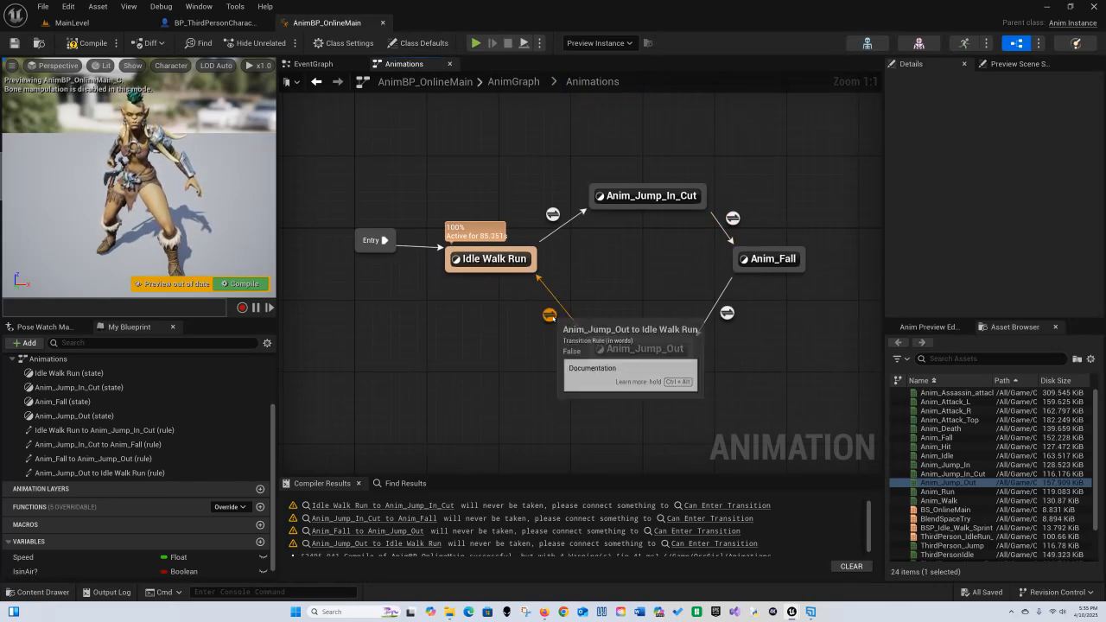
click(550, 314)
double_click(550, 314)
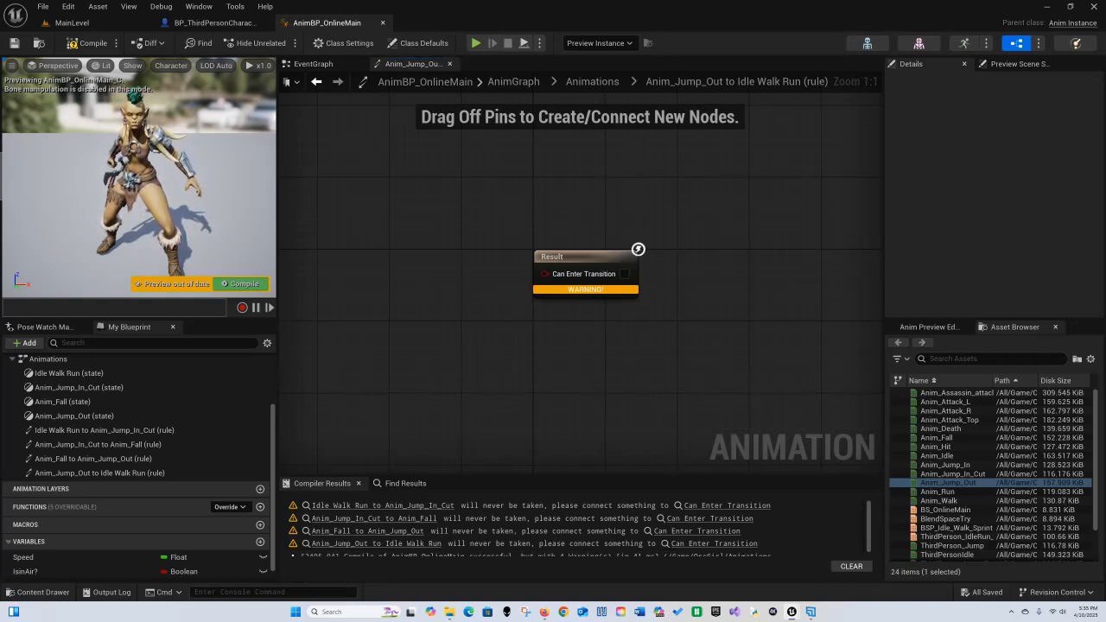
right_drag(610, 373, 686, 387)
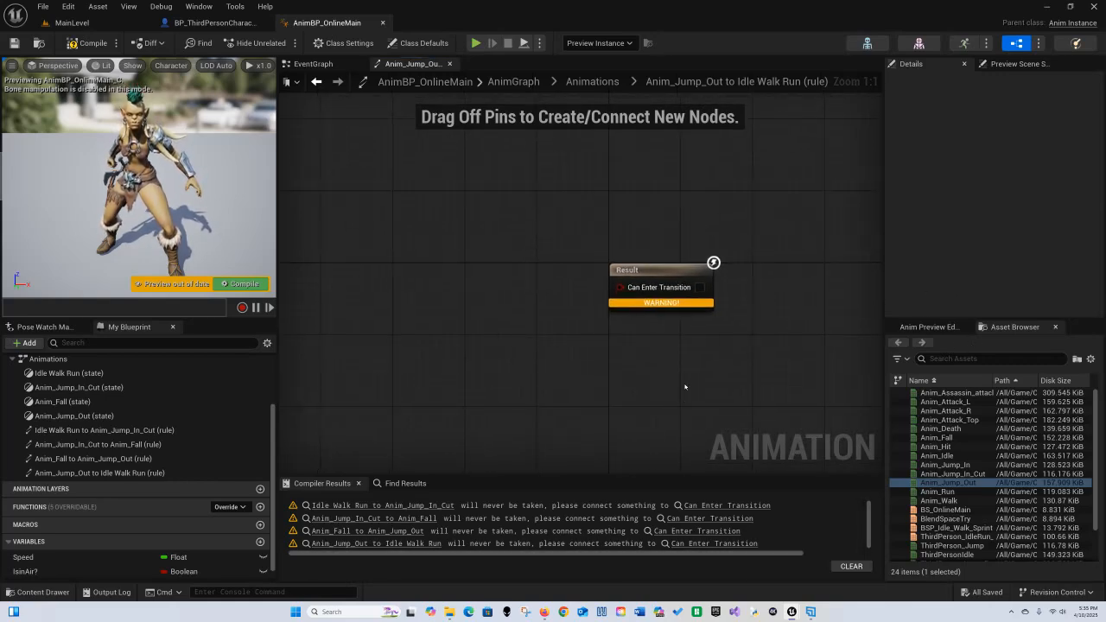
right_click(397, 267)
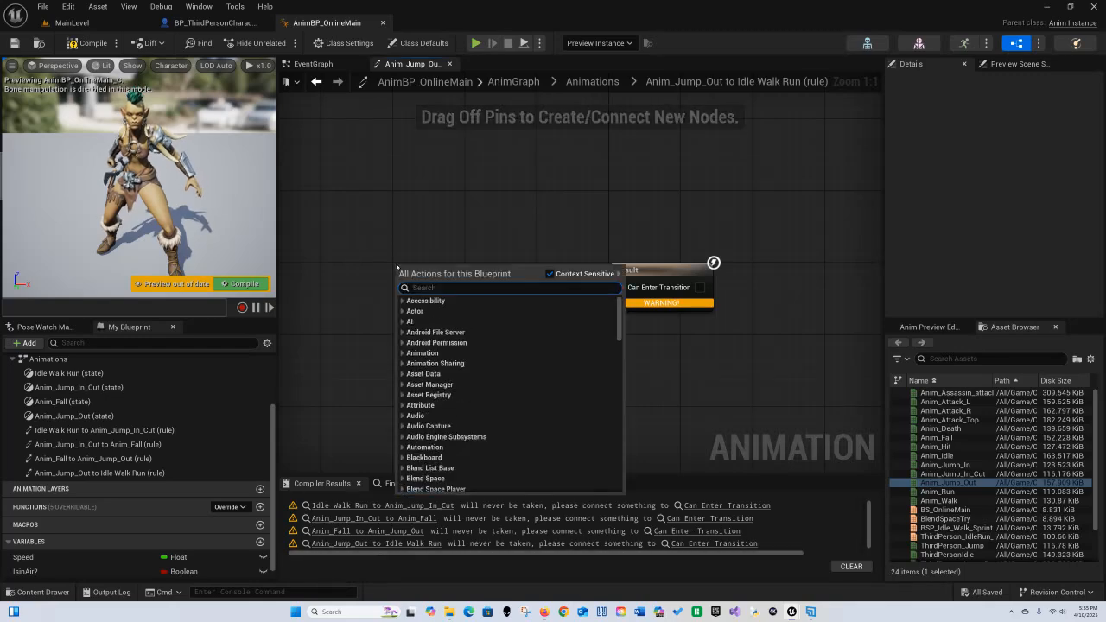
text(te)
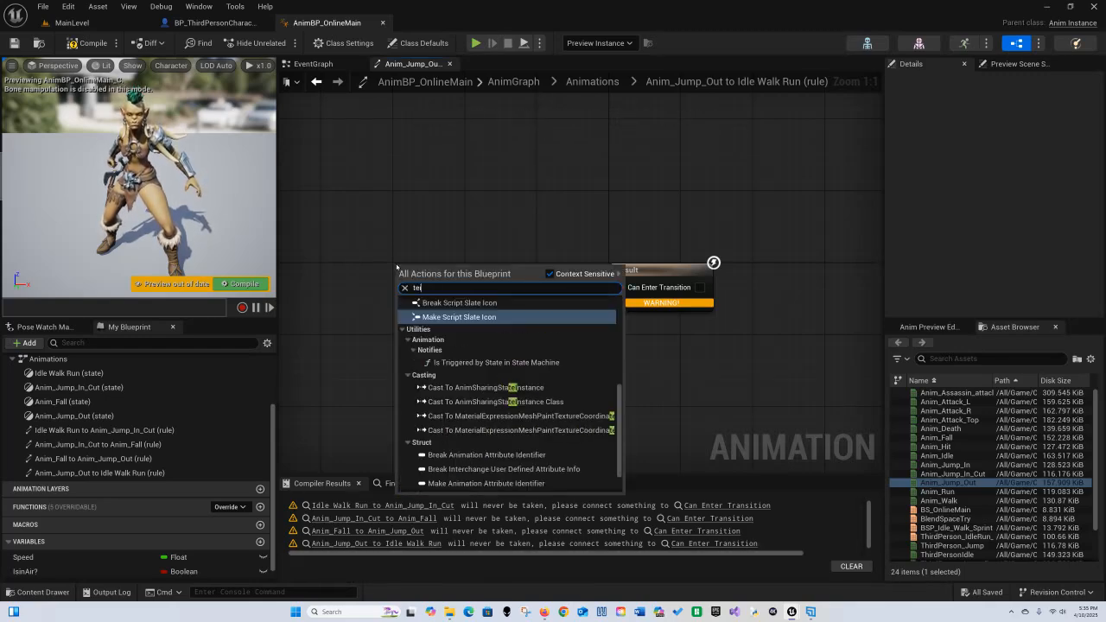
key(BackSpace)
text(ime remi)
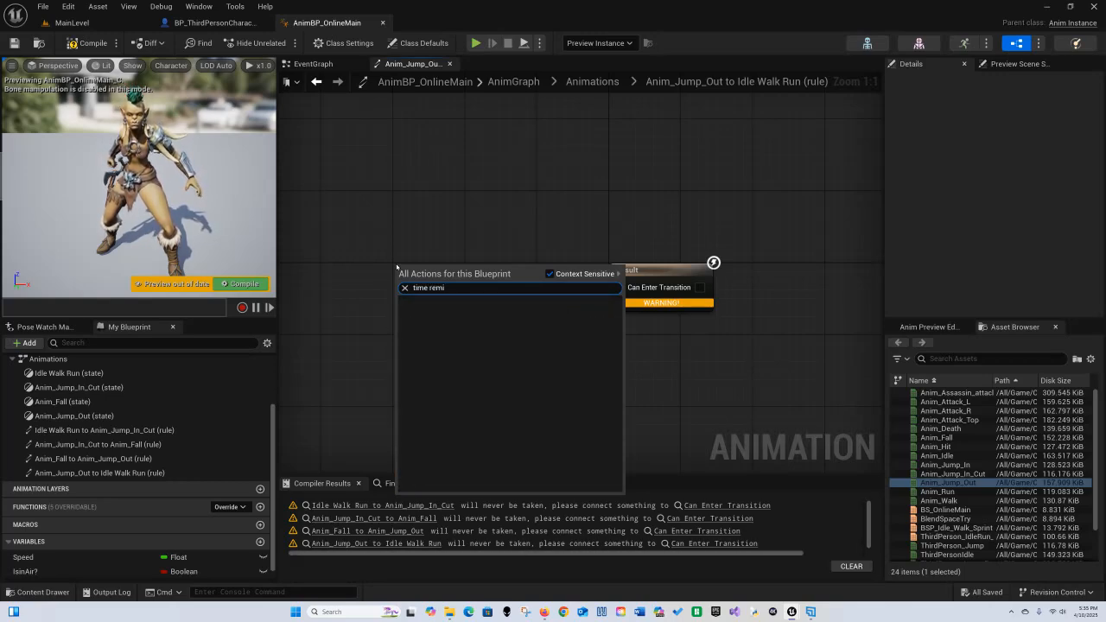
key(BackSpace)
text(a)
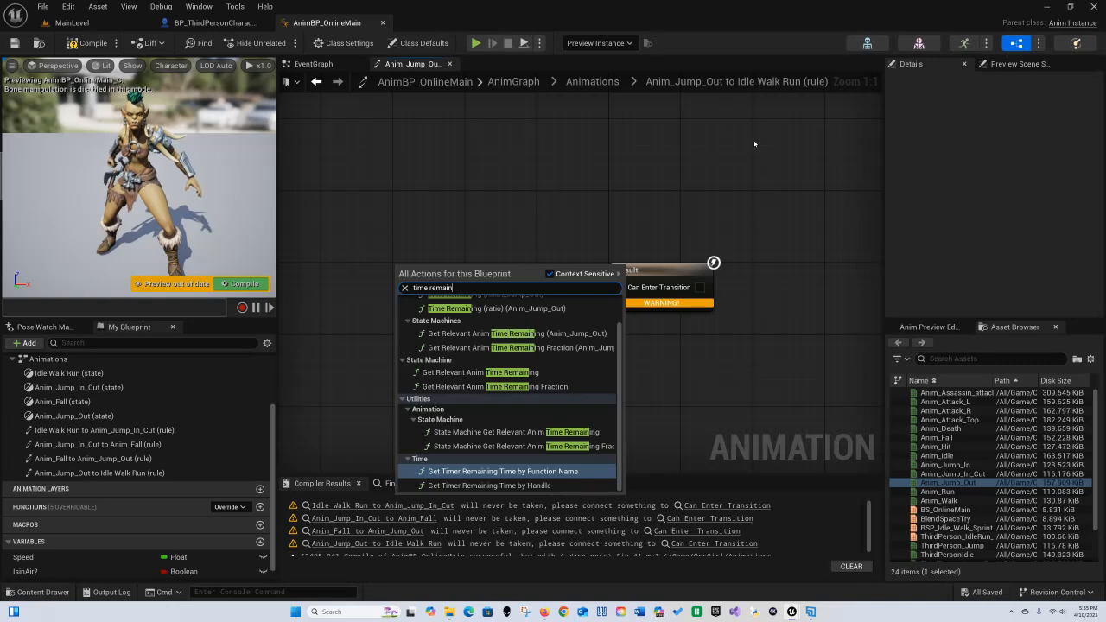
text(in)
click(537, 309)
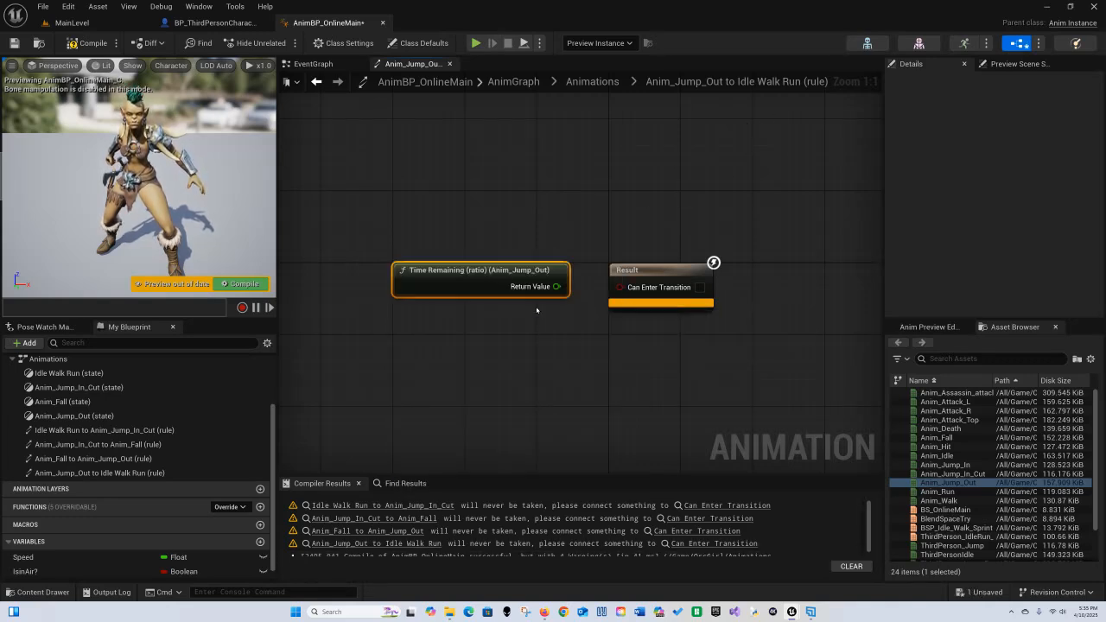
Step: Compare its return value with a Less node against 0.9, connect it to Can Enter Transition, and compile
drag(519, 279, 523, 323)
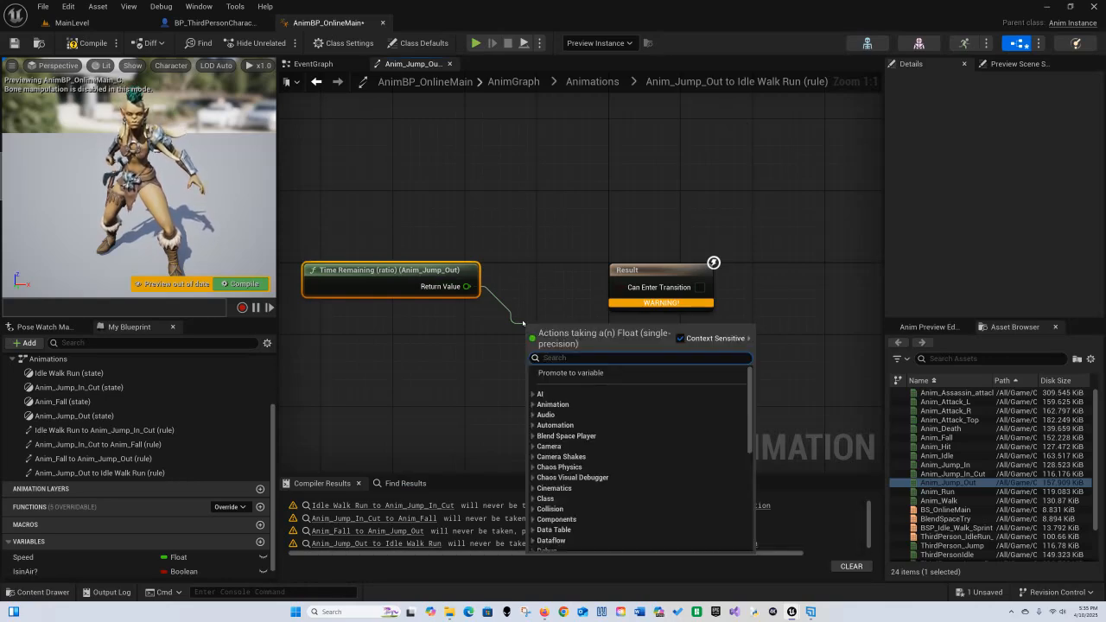
text(<)
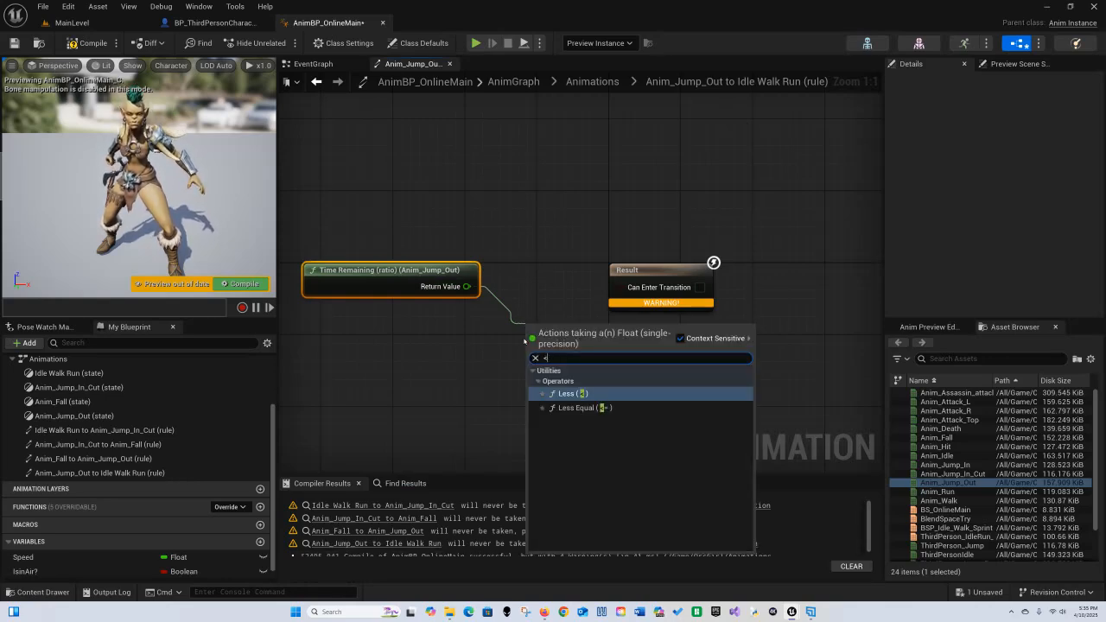
key(Return)
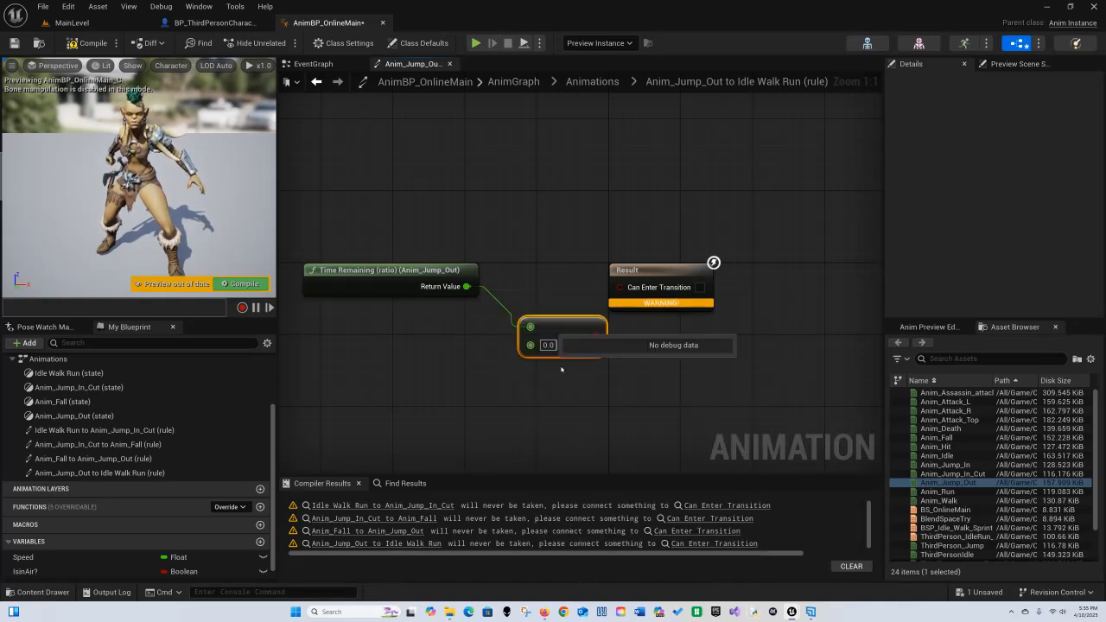
click(548, 345)
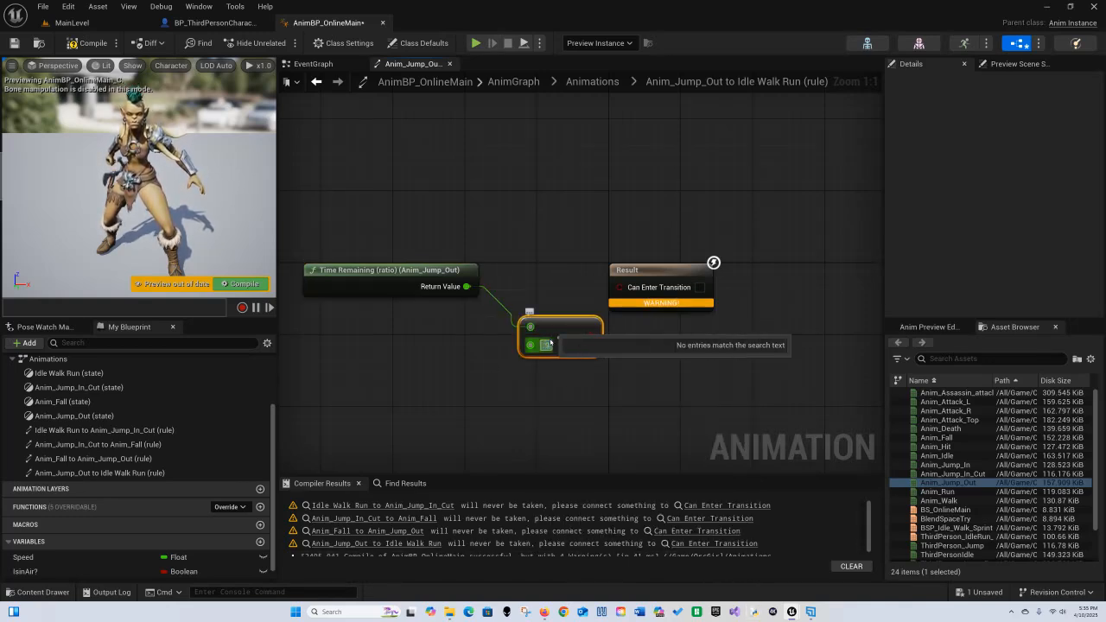
text(0.9)
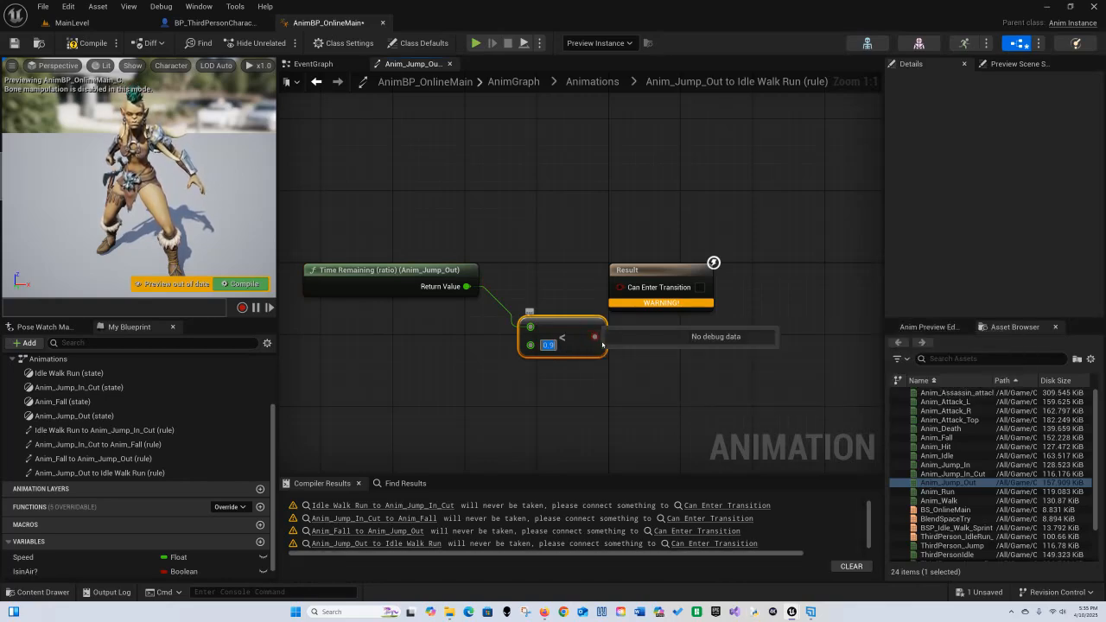
drag(592, 338, 620, 286)
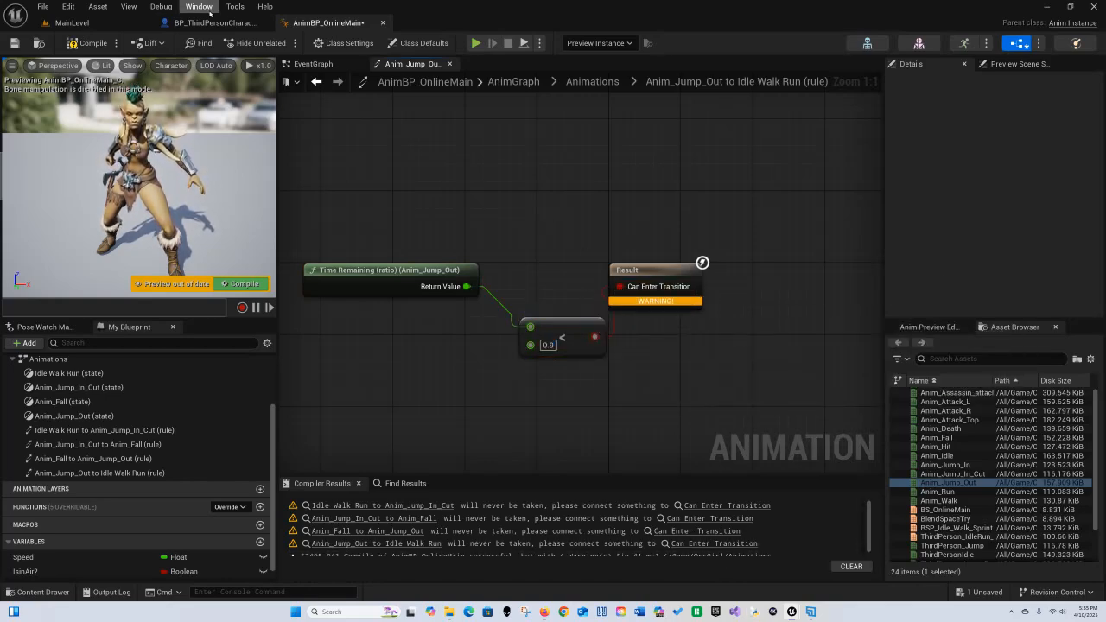
click(93, 43)
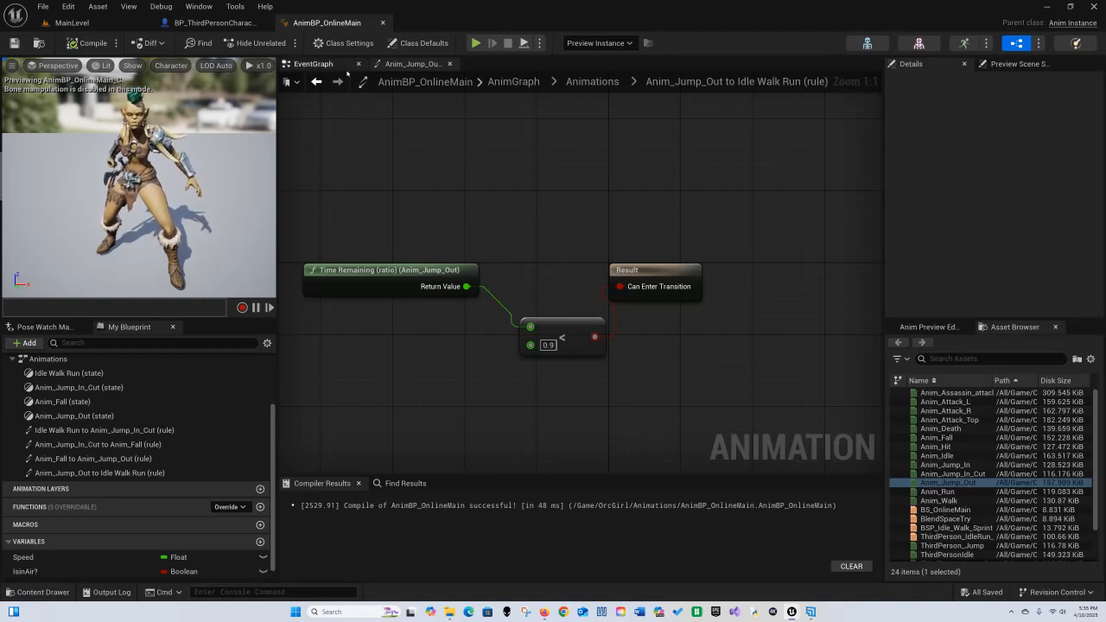
scroll(127, 388, up, 3)
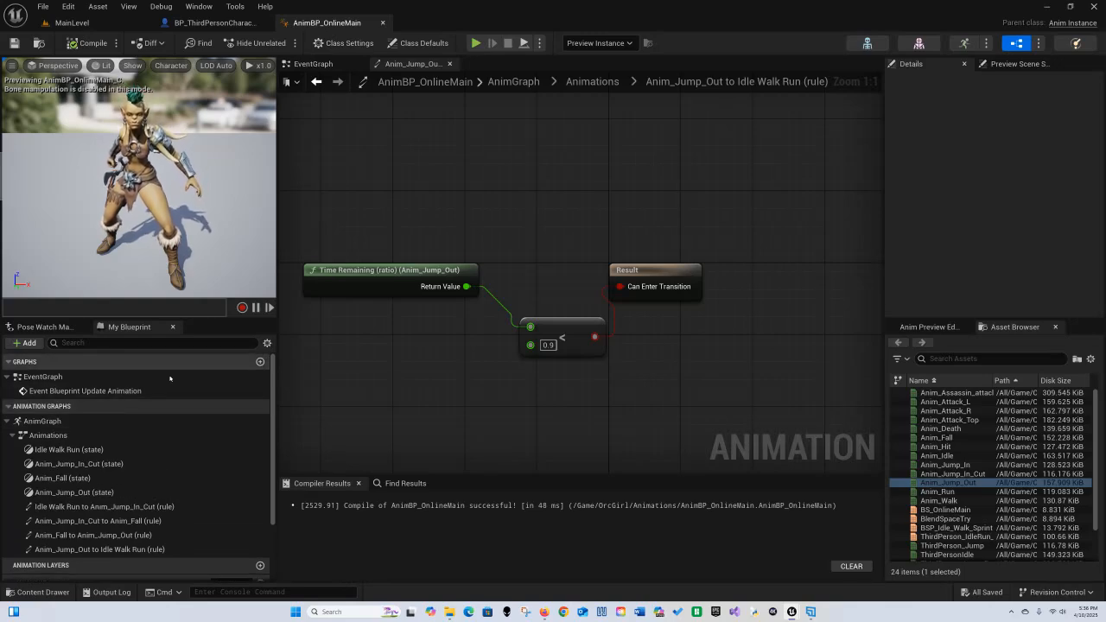
Step: In the EventGraph, add an Is Valid node after Event Blueprint Update Animation and feed it the Try Get Pawn Owner return value
double_click(104, 390)
right_drag(622, 382, 472, 346)
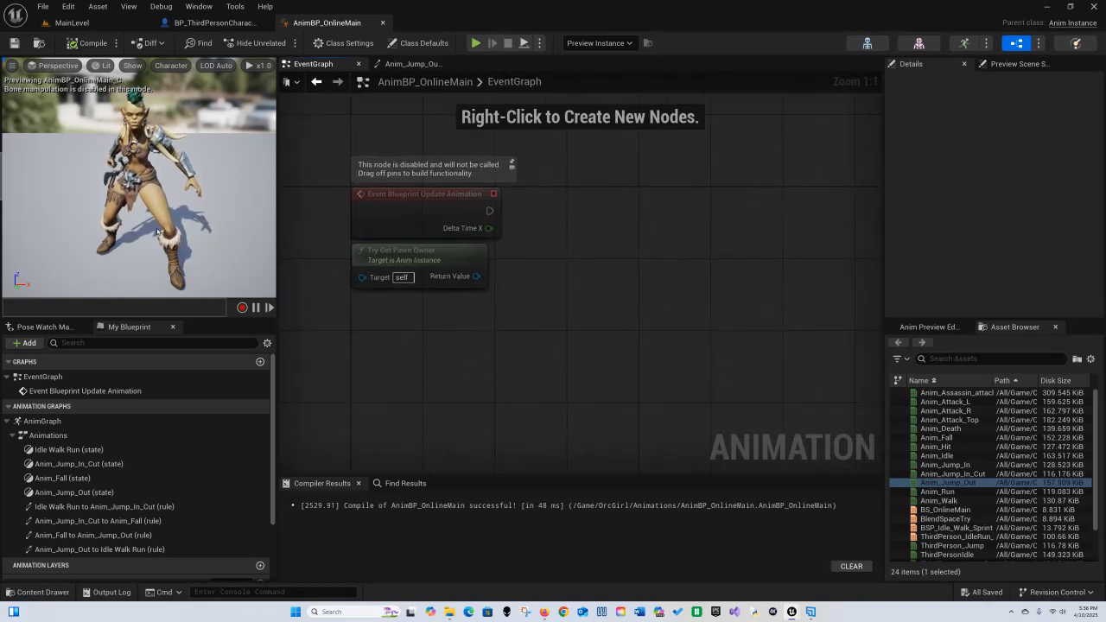
right_drag(550, 302, 540, 303)
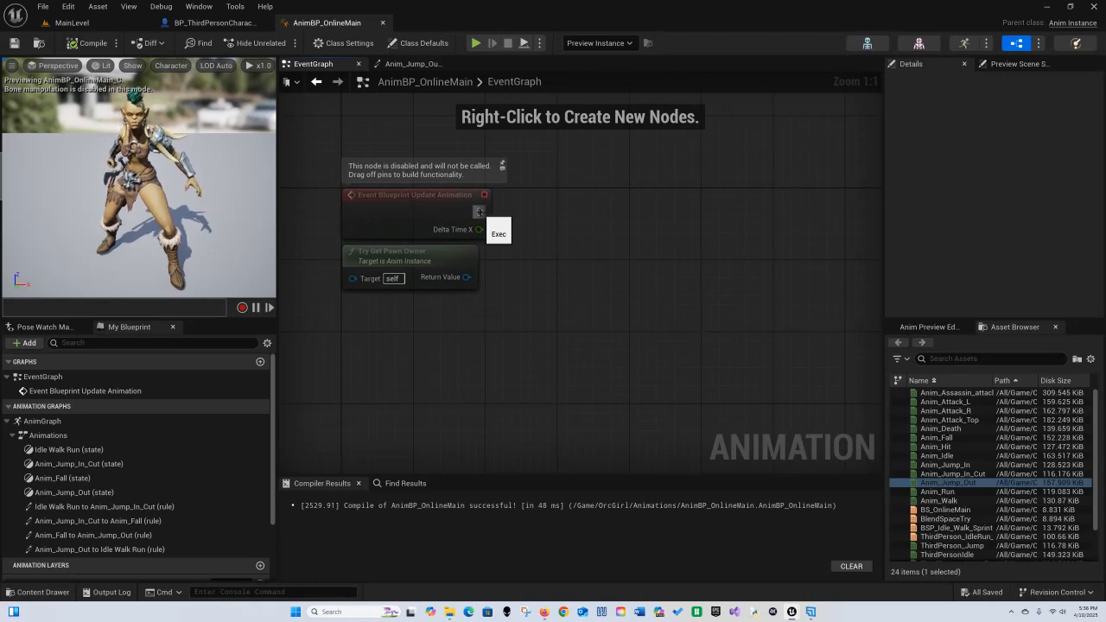
drag(479, 212, 544, 216)
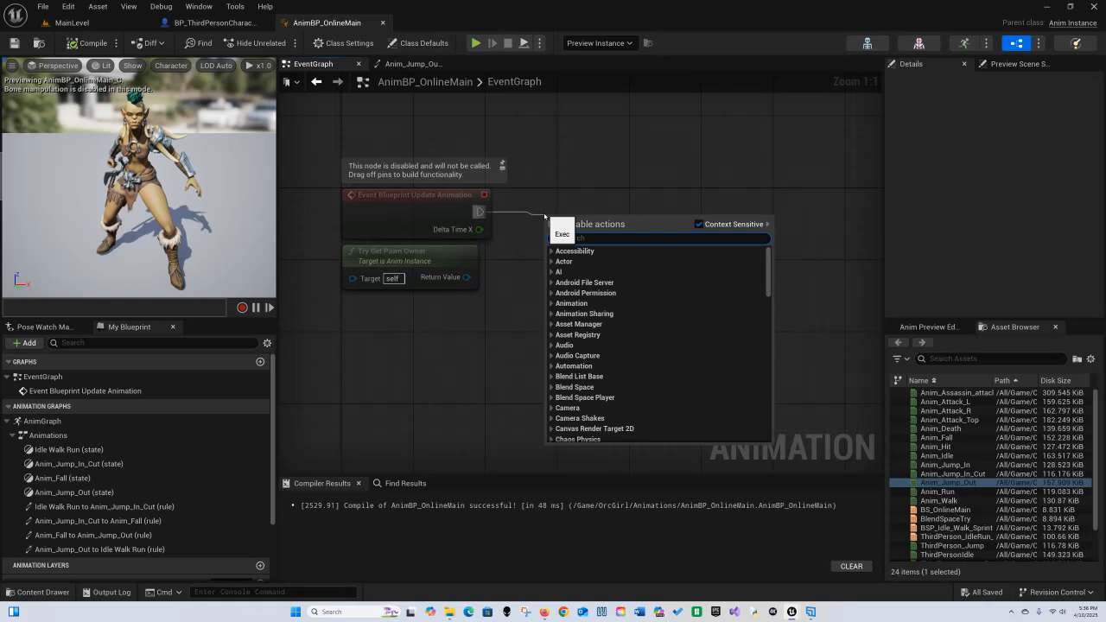
text(is valid)
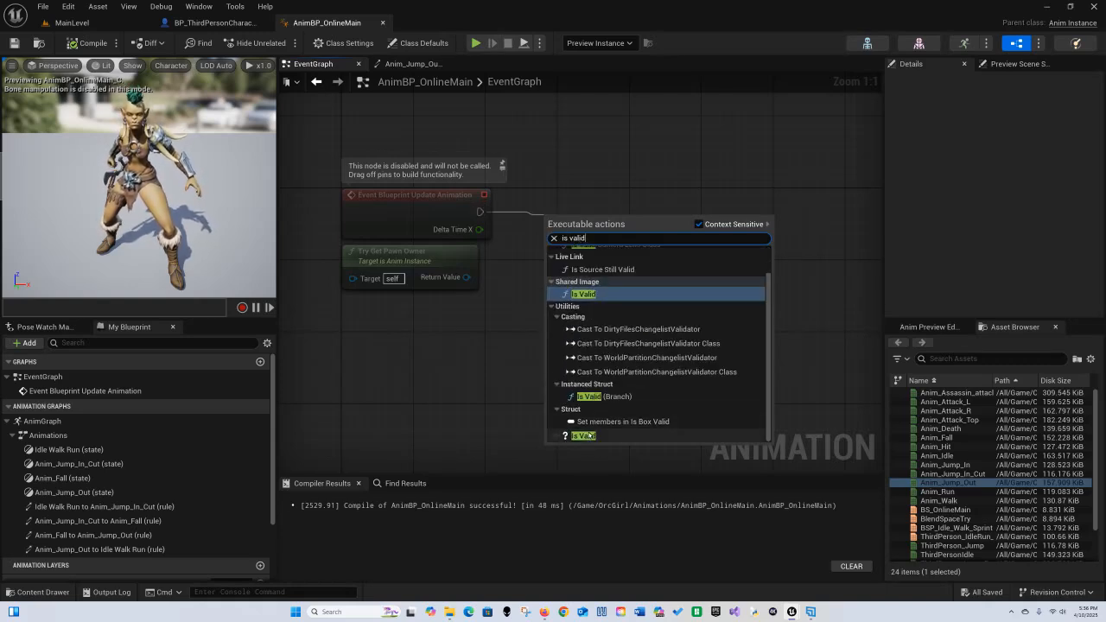
click(583, 436)
drag(621, 204, 629, 204)
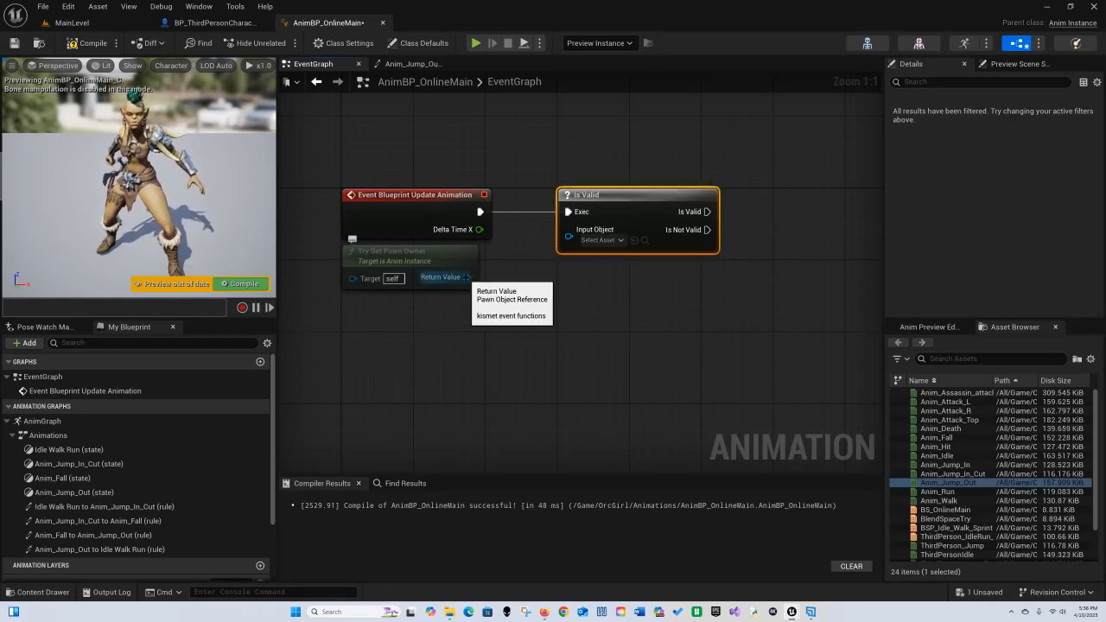
drag(467, 277, 568, 230)
right_drag(603, 307, 458, 283)
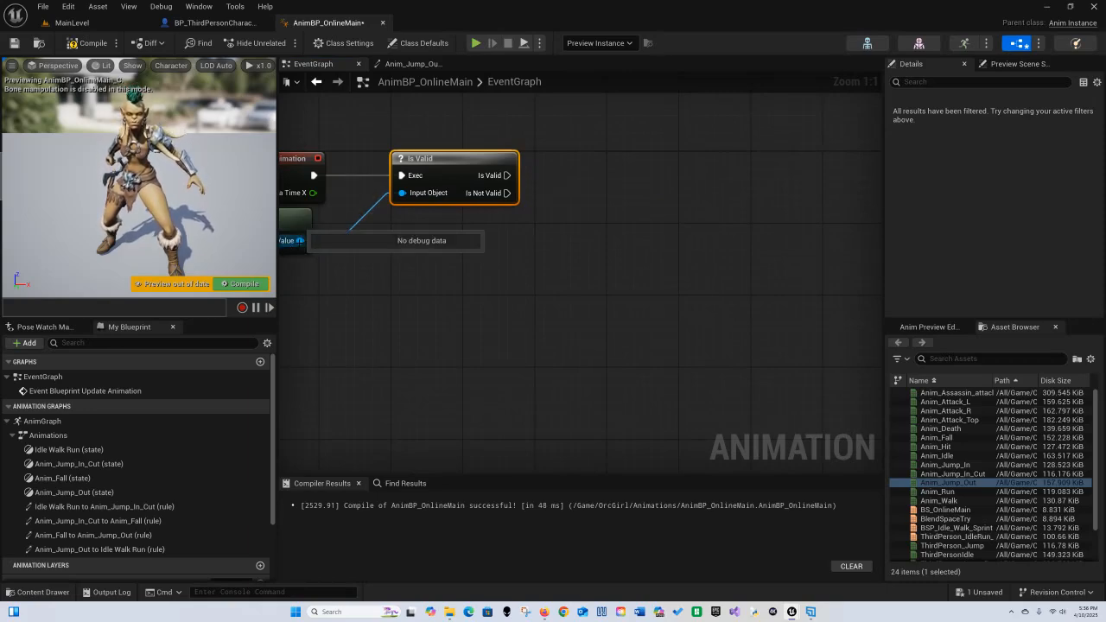
Step: Add a Get Movement Component node driven by the pawn owner's return value
drag(299, 240, 601, 278)
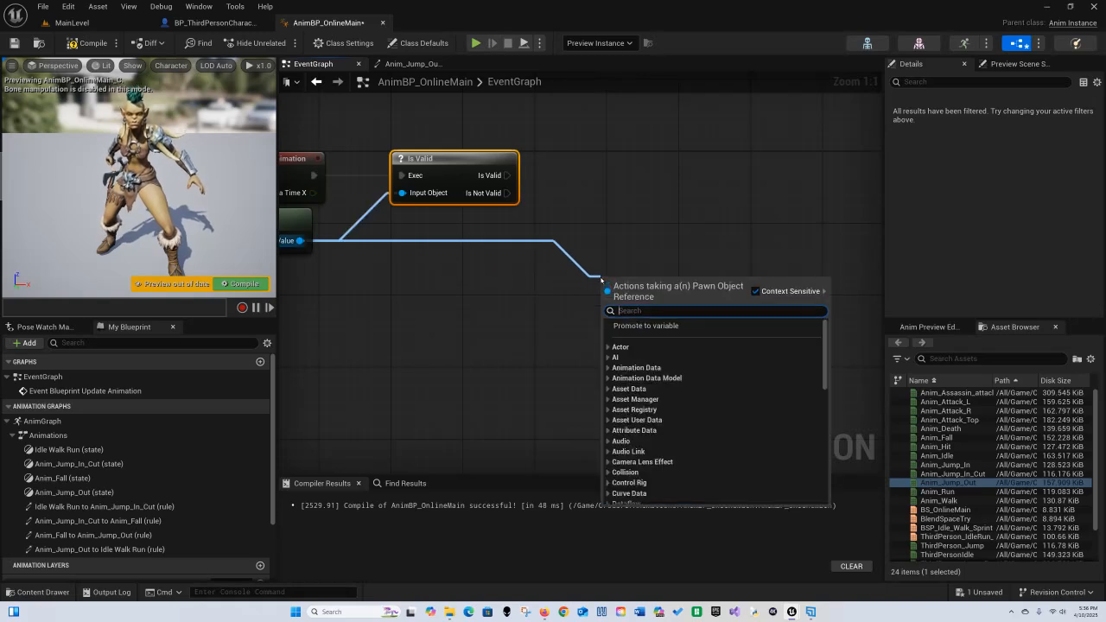
text(get move)
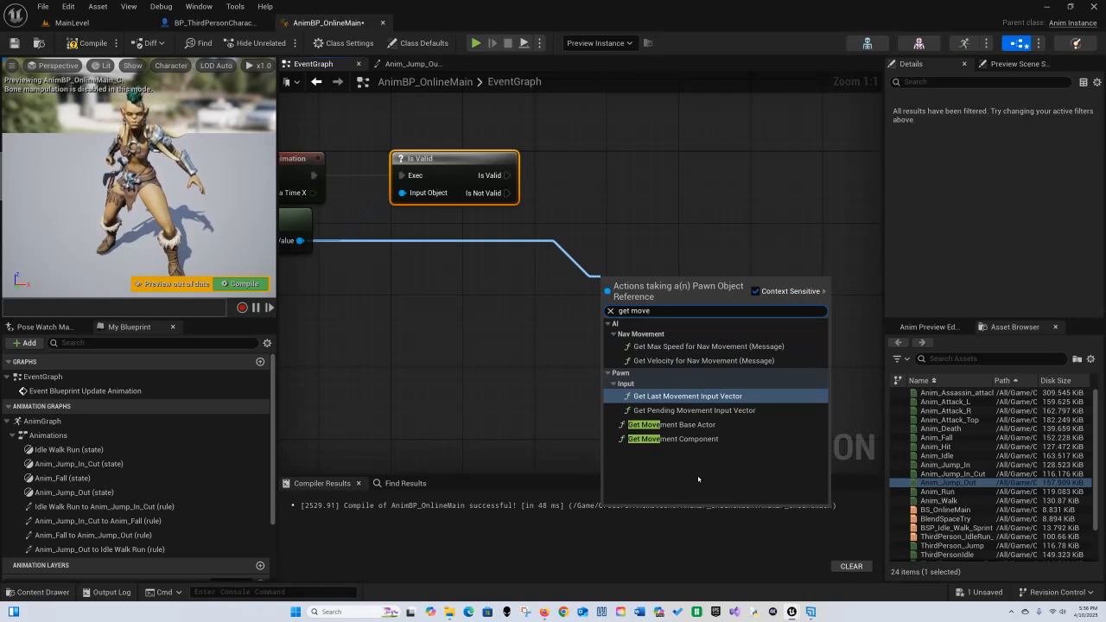
click(683, 439)
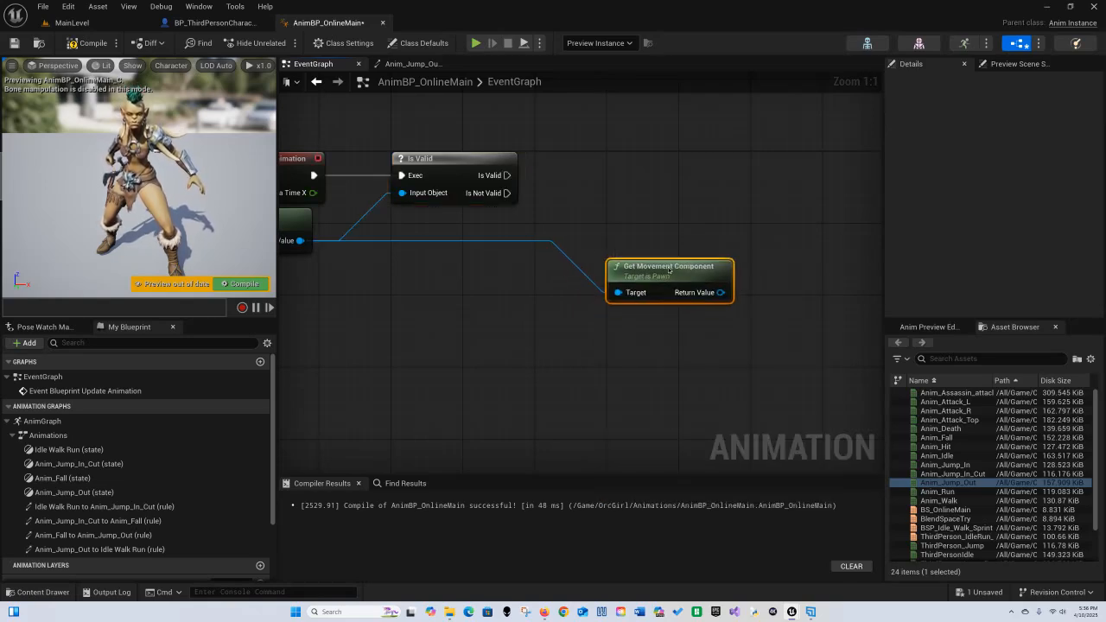
drag(669, 270, 612, 241)
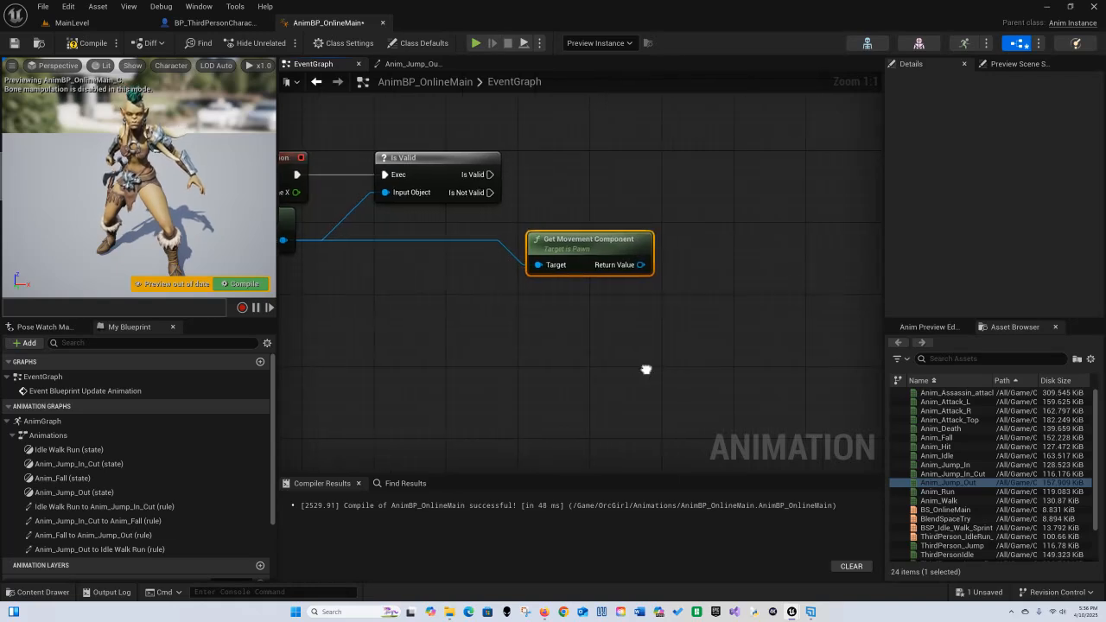
right_drag(645, 371, 490, 394)
drag(484, 289, 530, 285)
text(is af)
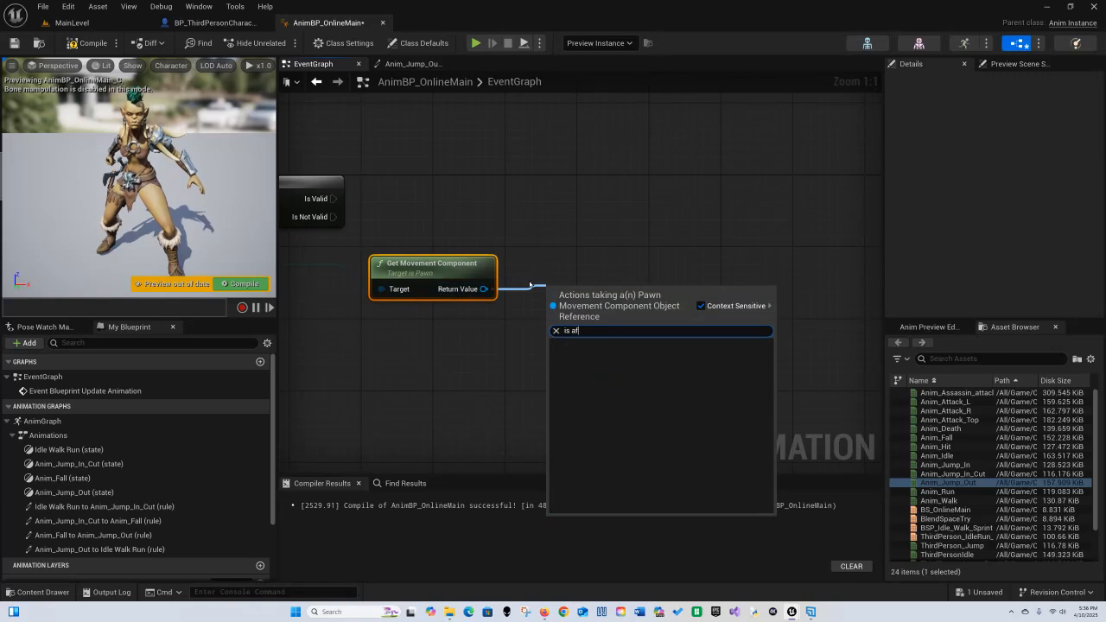
key(BackSpace)
key(BackSpace)
text(fall)
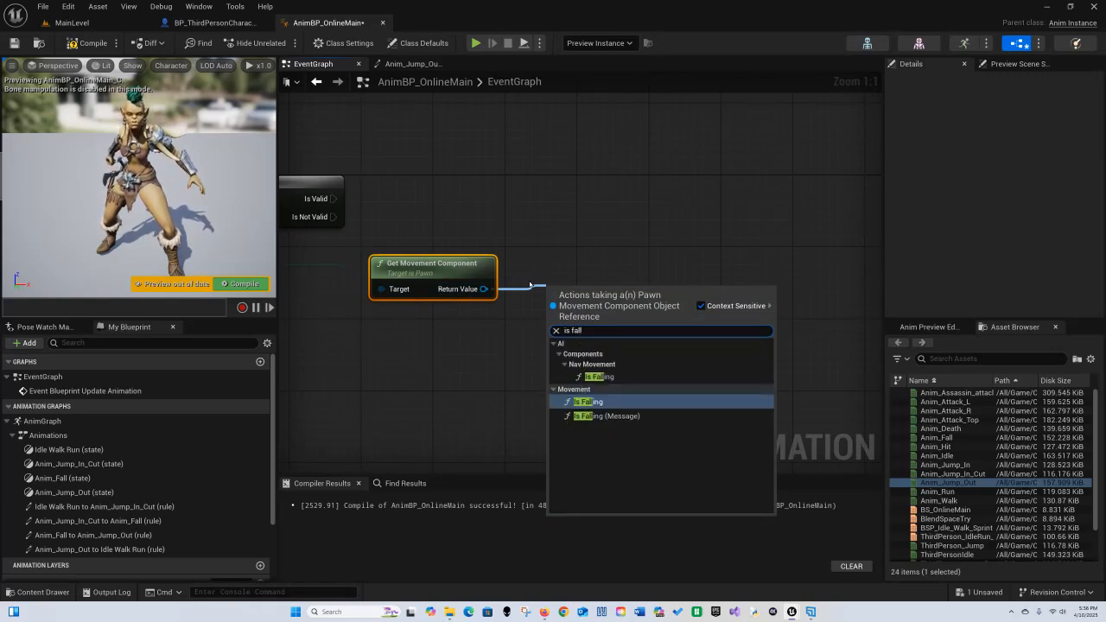
click(598, 377)
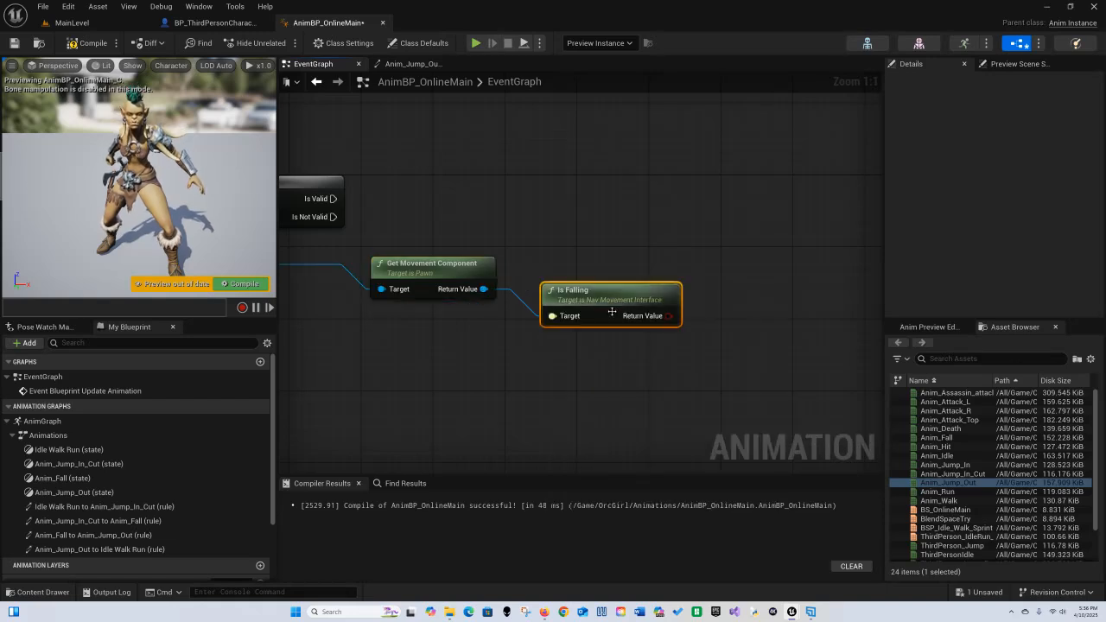
drag(611, 311, 625, 276)
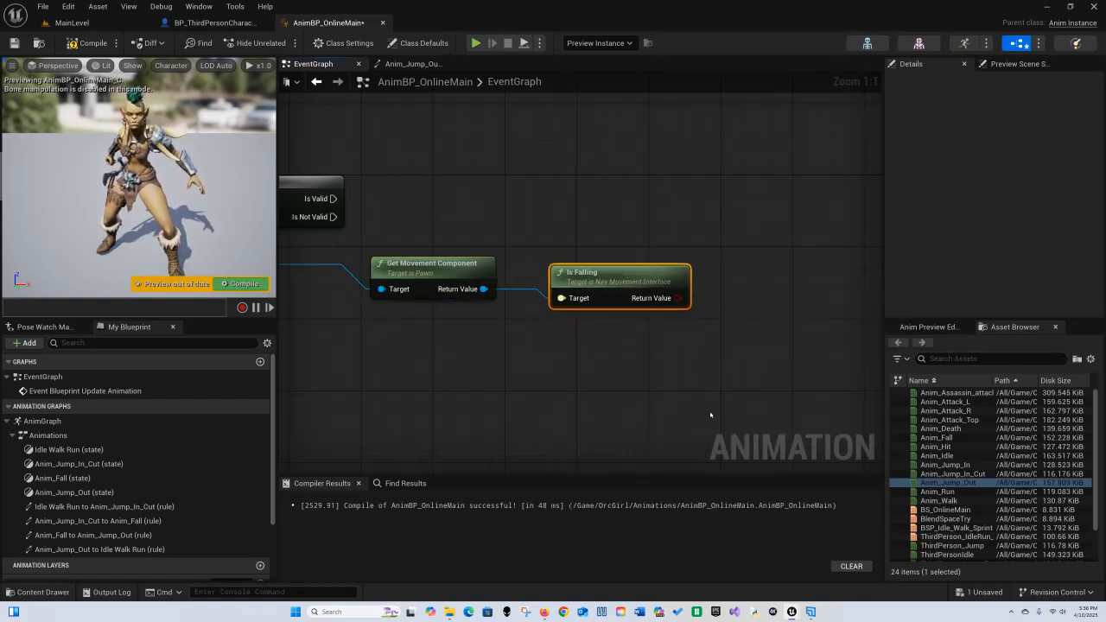
right_drag(710, 414, 625, 389)
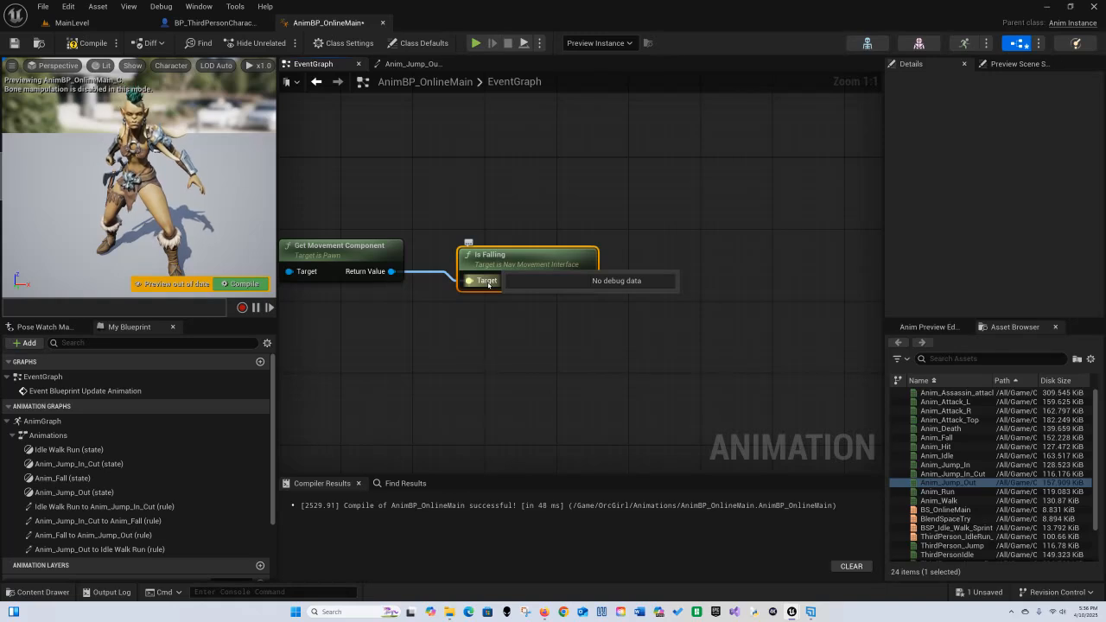
right_click(488, 284)
mouse_move(551, 356)
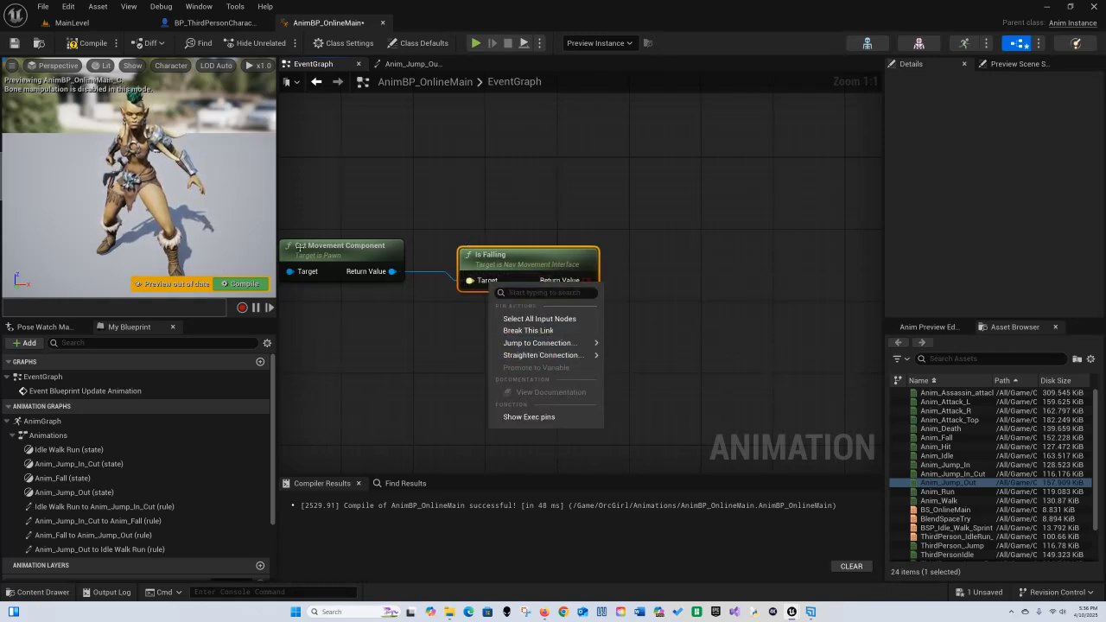
click(379, 361)
right_drag(444, 201, 564, 233)
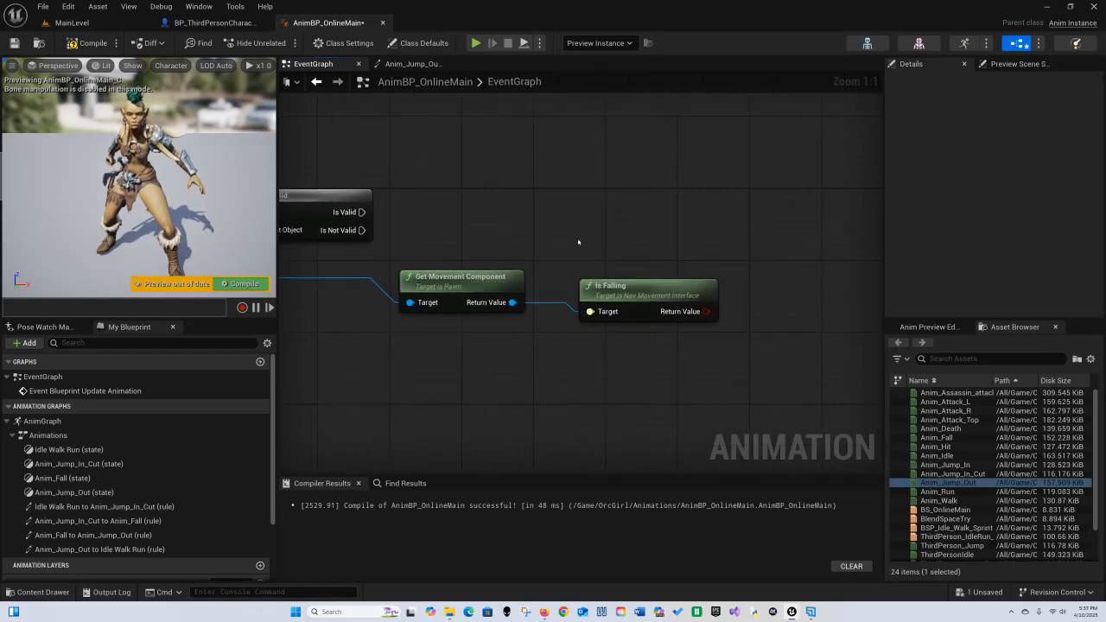
drag(673, 293, 652, 285)
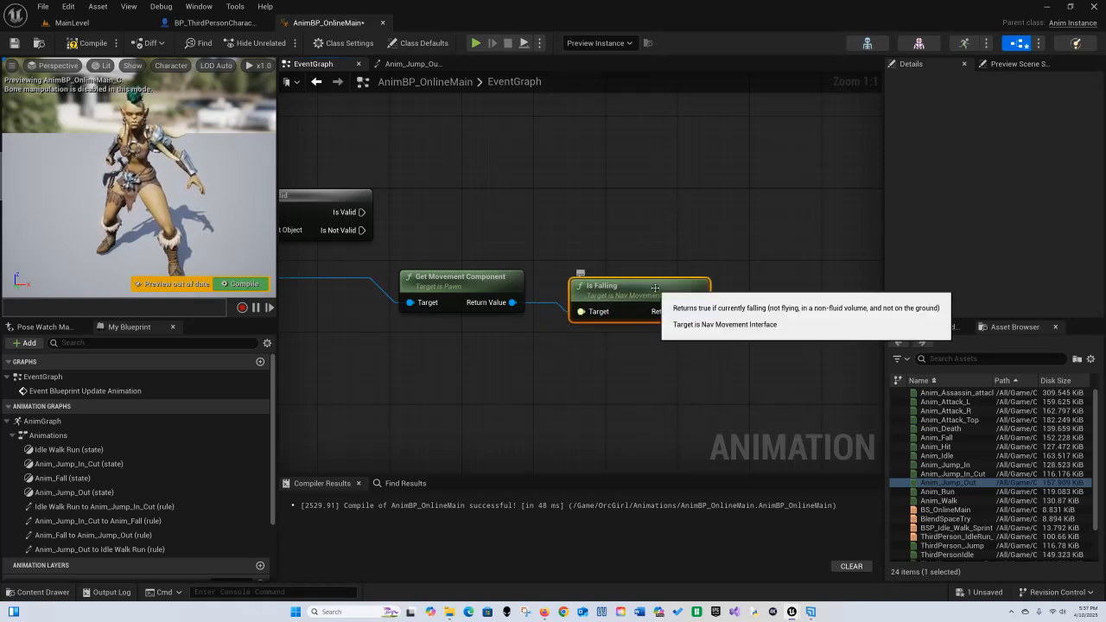
key(Delete)
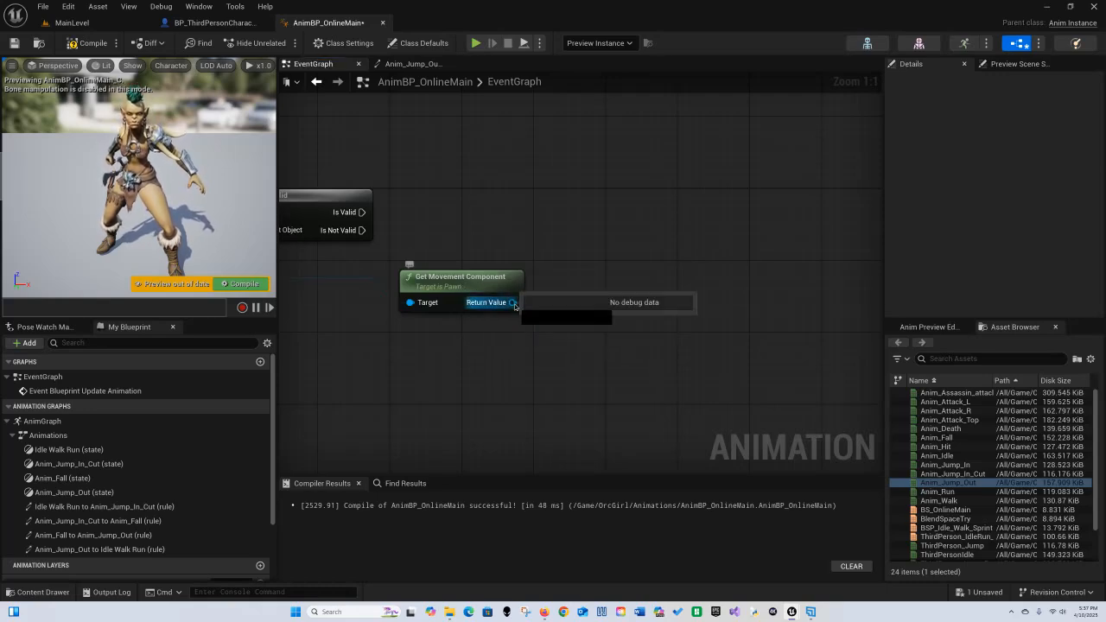
Step: Add an Is Falling node taking the Get Movement Component return value as its target
drag(514, 306, 585, 303)
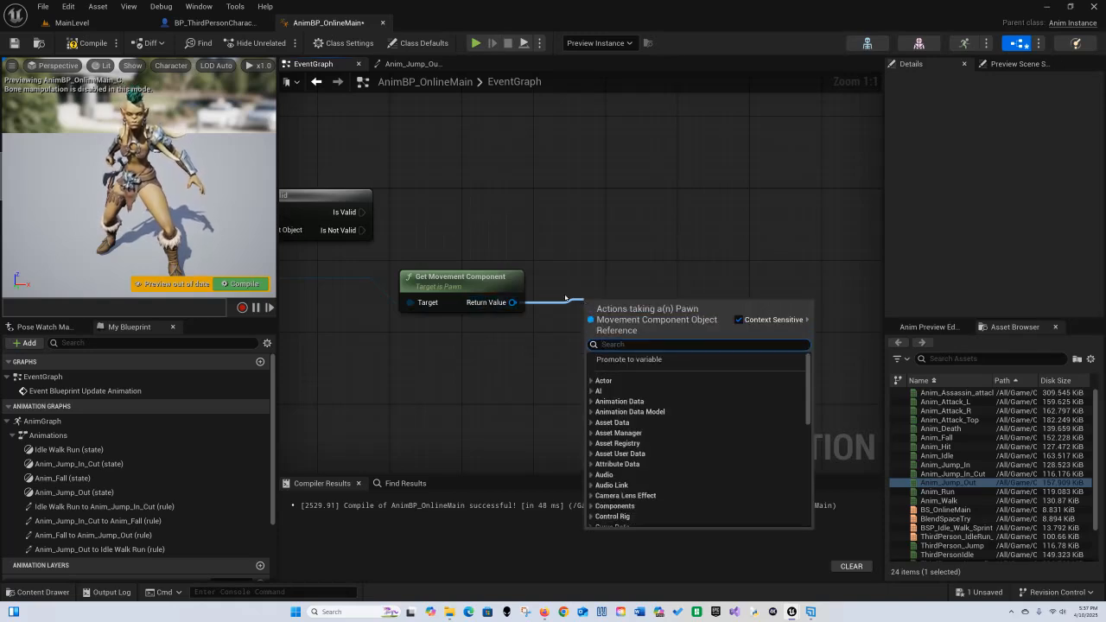
text(is)
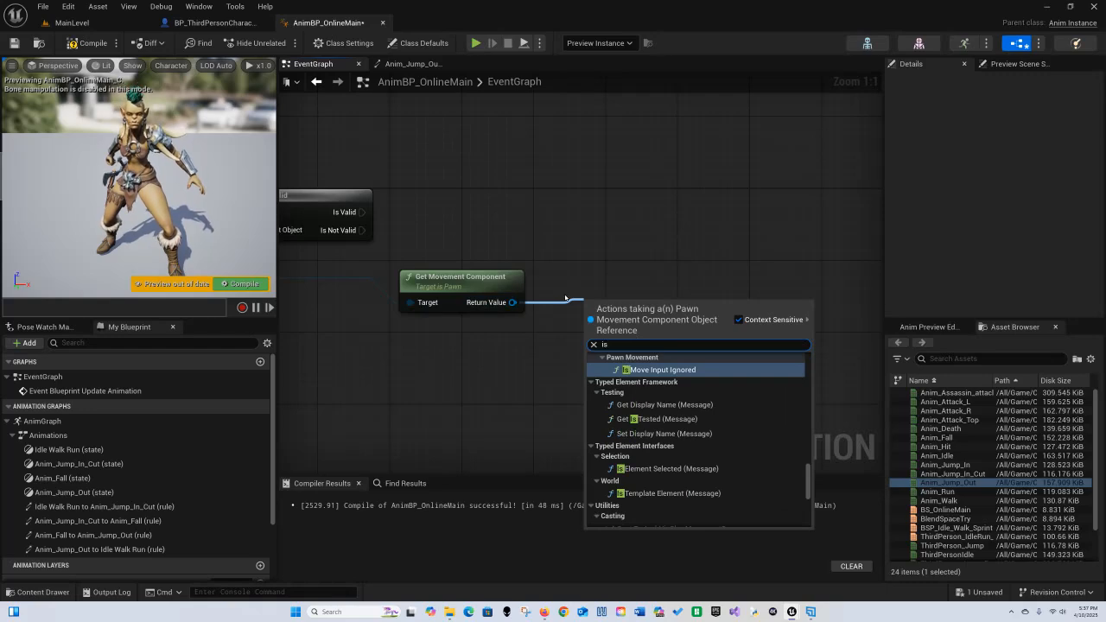
text( fall)
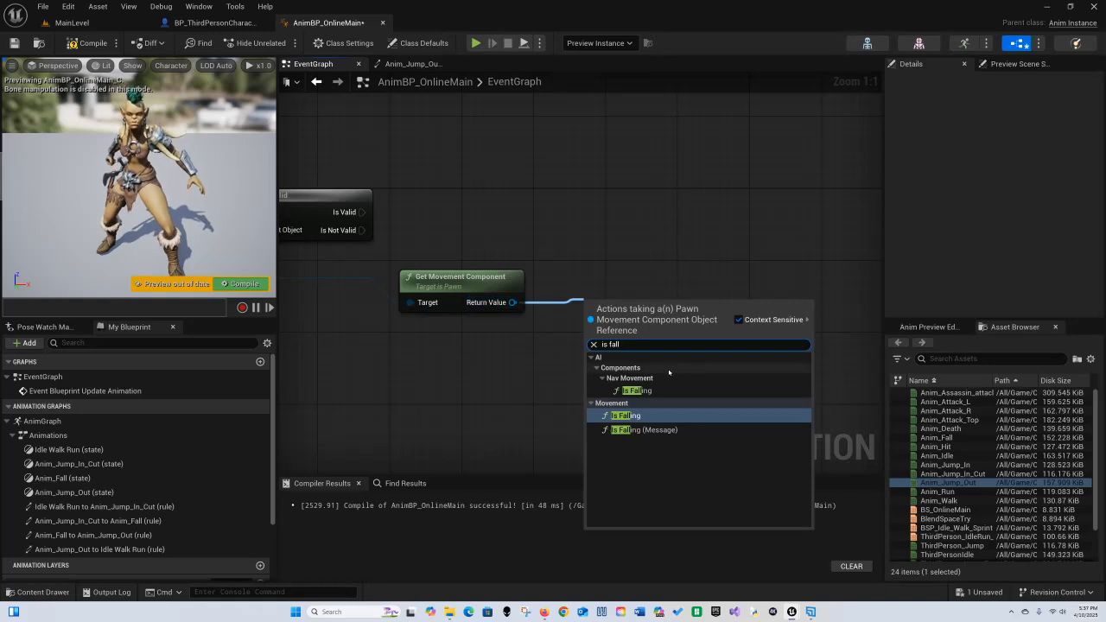
click(643, 391)
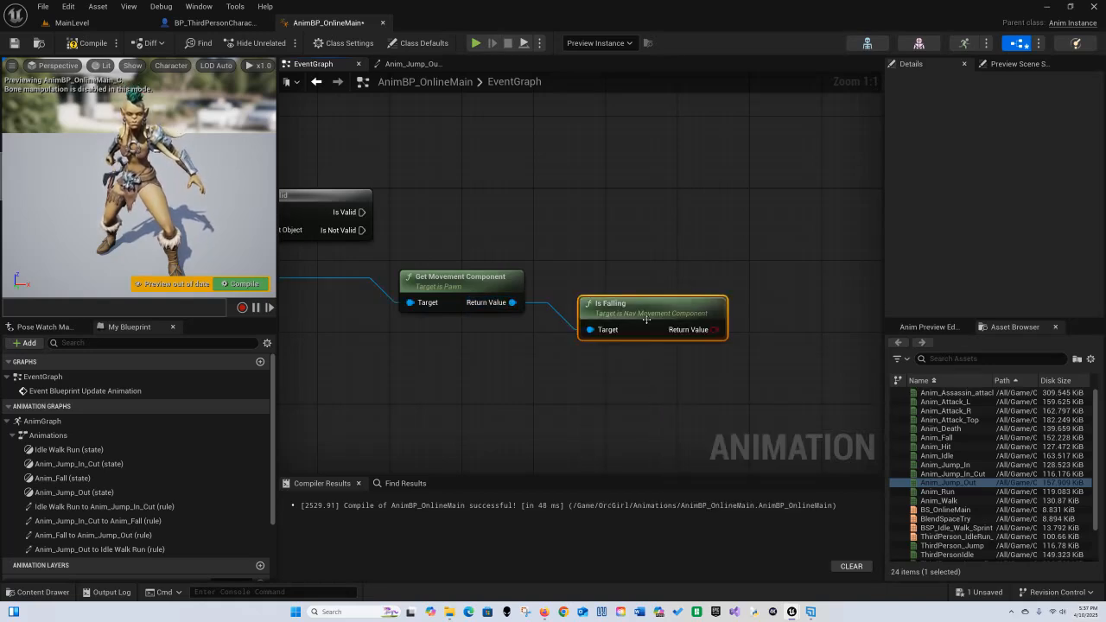
drag(653, 316, 635, 289)
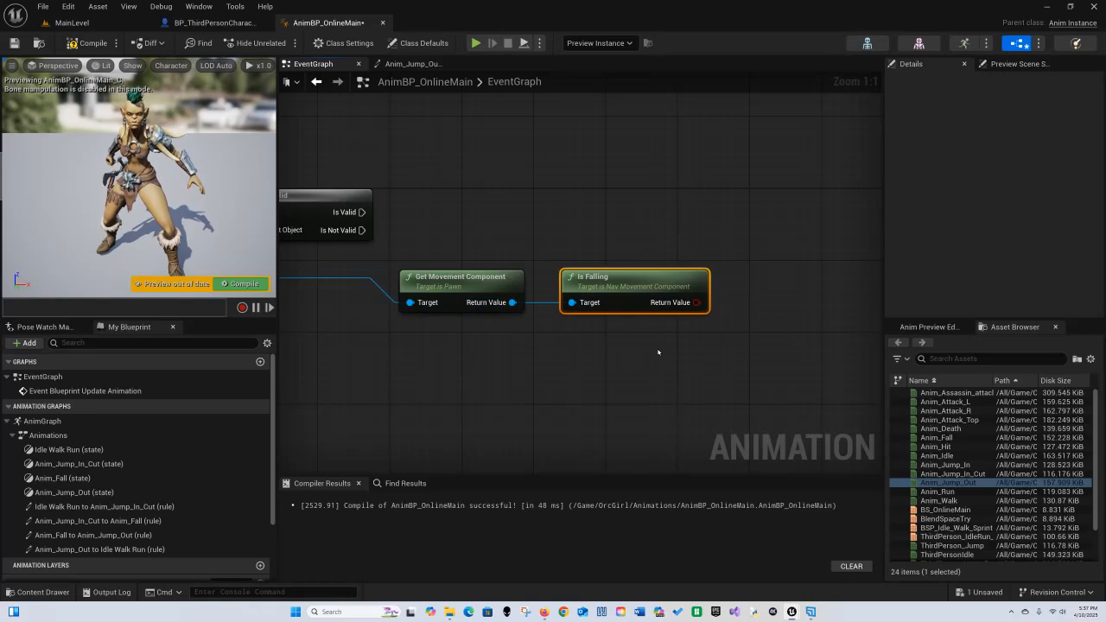
right_drag(681, 378, 618, 371)
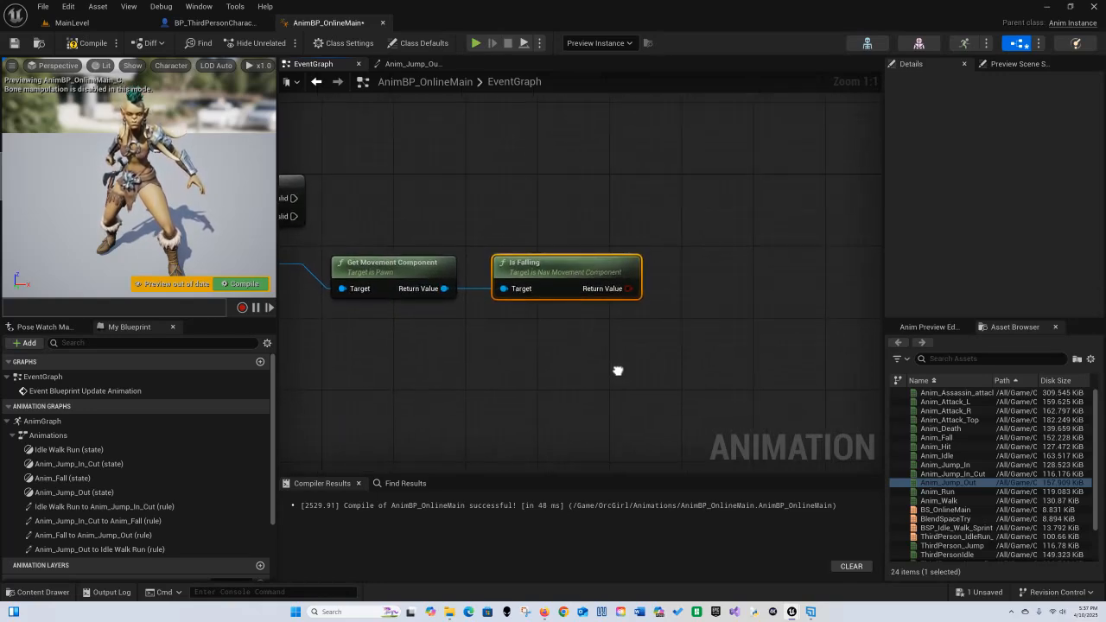
right_drag(590, 211, 617, 245)
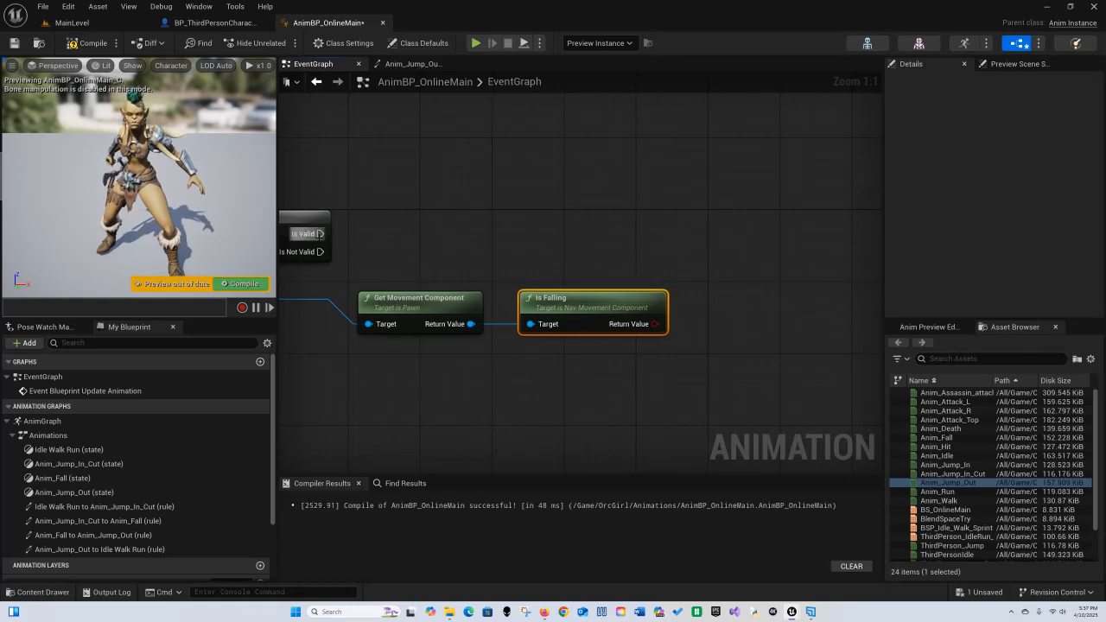
right_drag(378, 230, 406, 198)
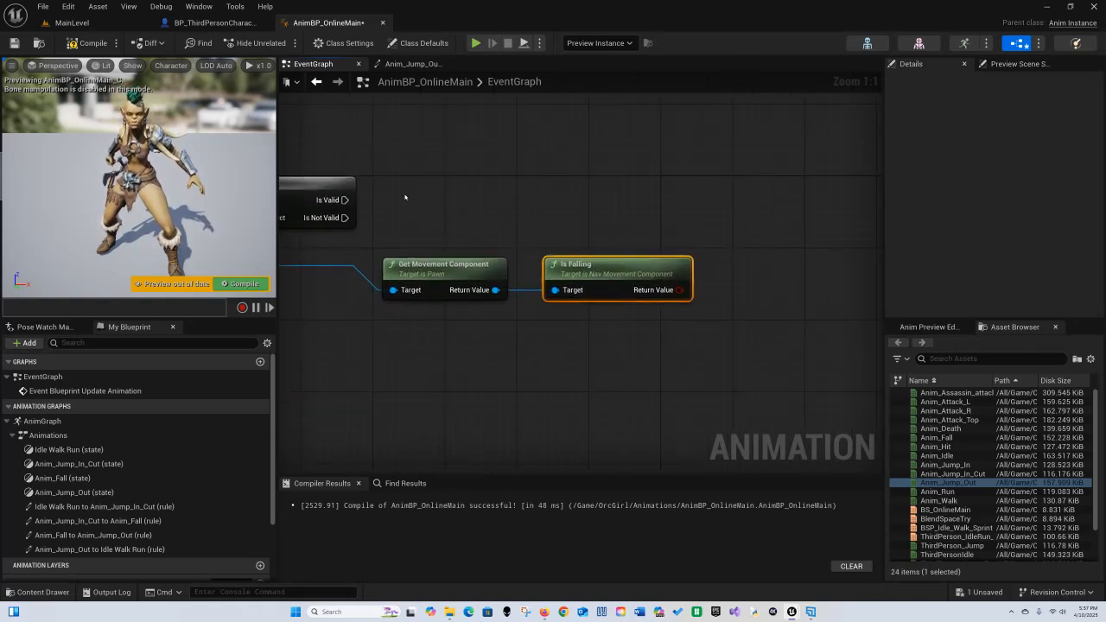
Step: Add a Set IsinAir? node after Is Valid's valid output and connect Is Falling's return value to it
drag(345, 200, 718, 206)
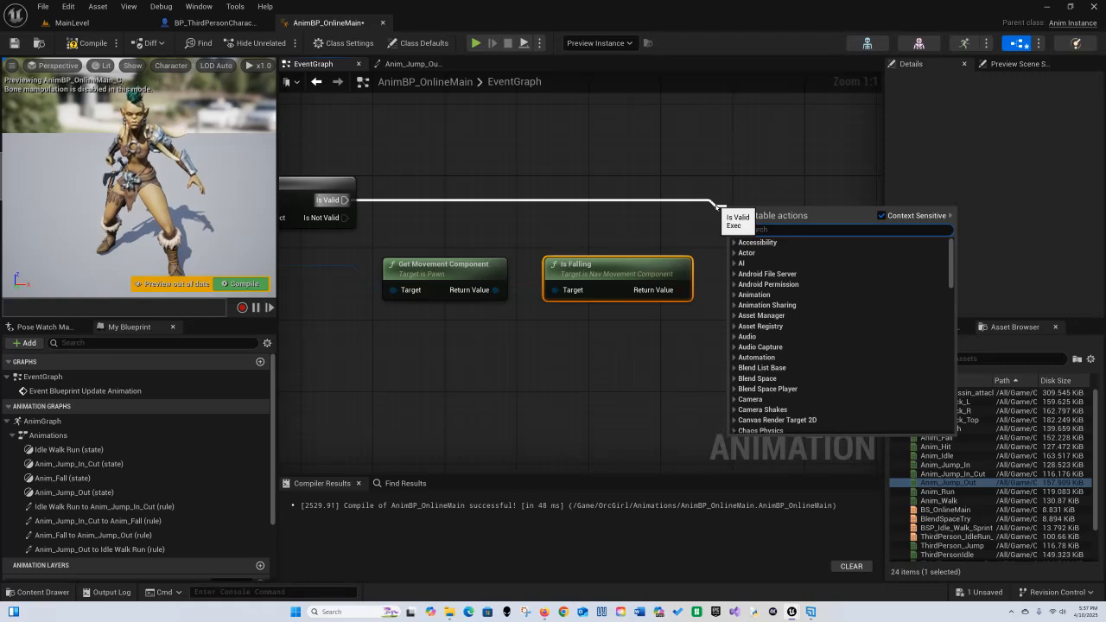
text(is in)
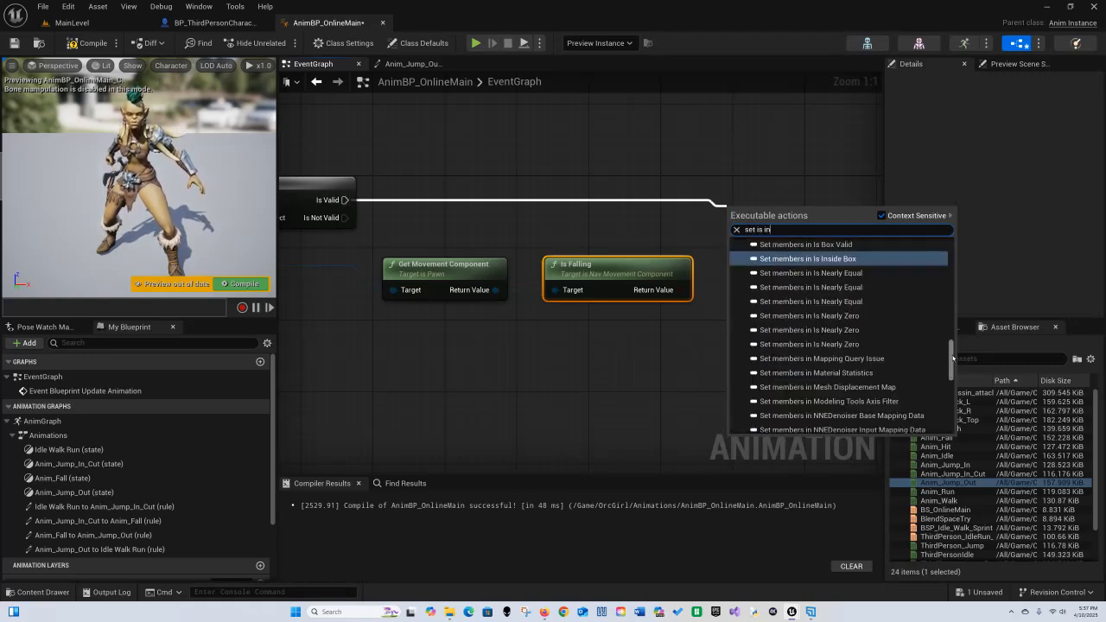
drag(953, 358, 953, 415)
click(779, 427)
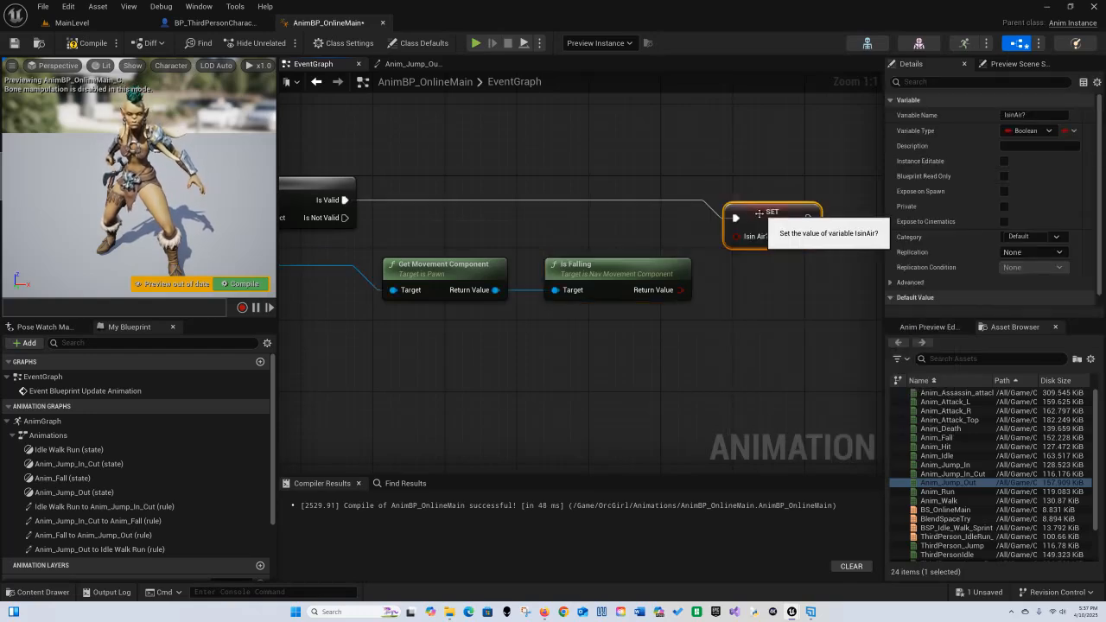
drag(758, 213, 742, 191)
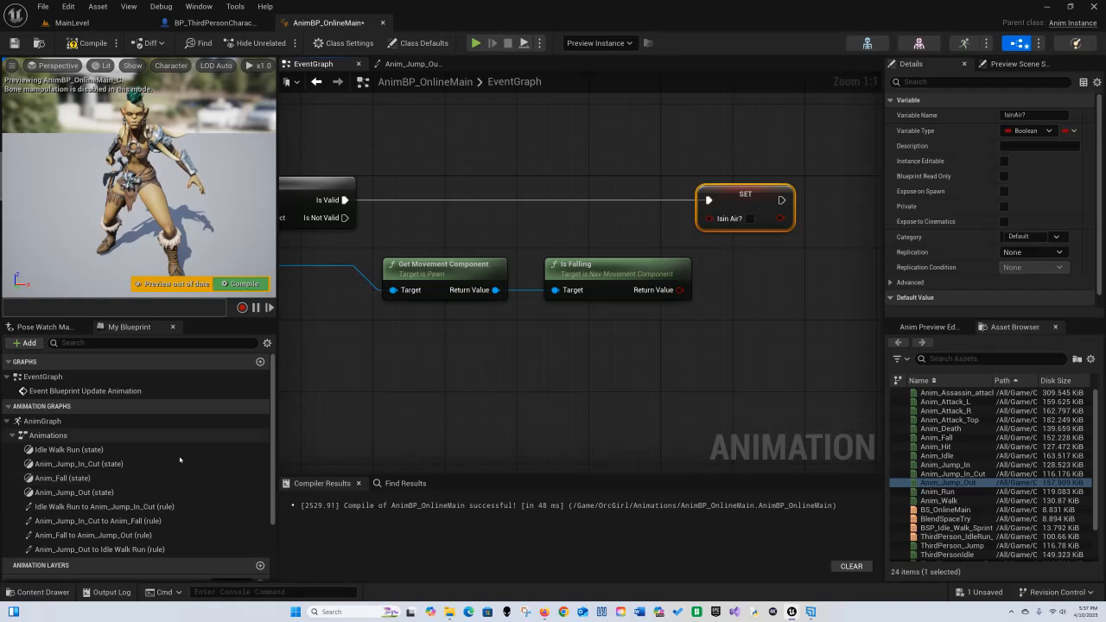
right_drag(673, 389, 606, 395)
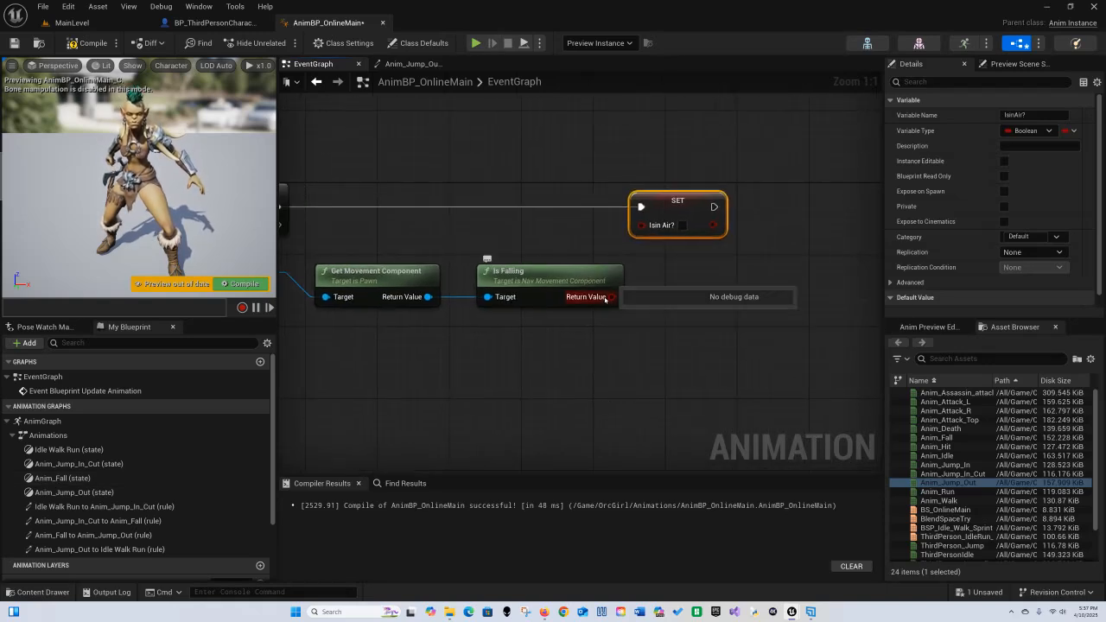
drag(612, 296, 642, 224)
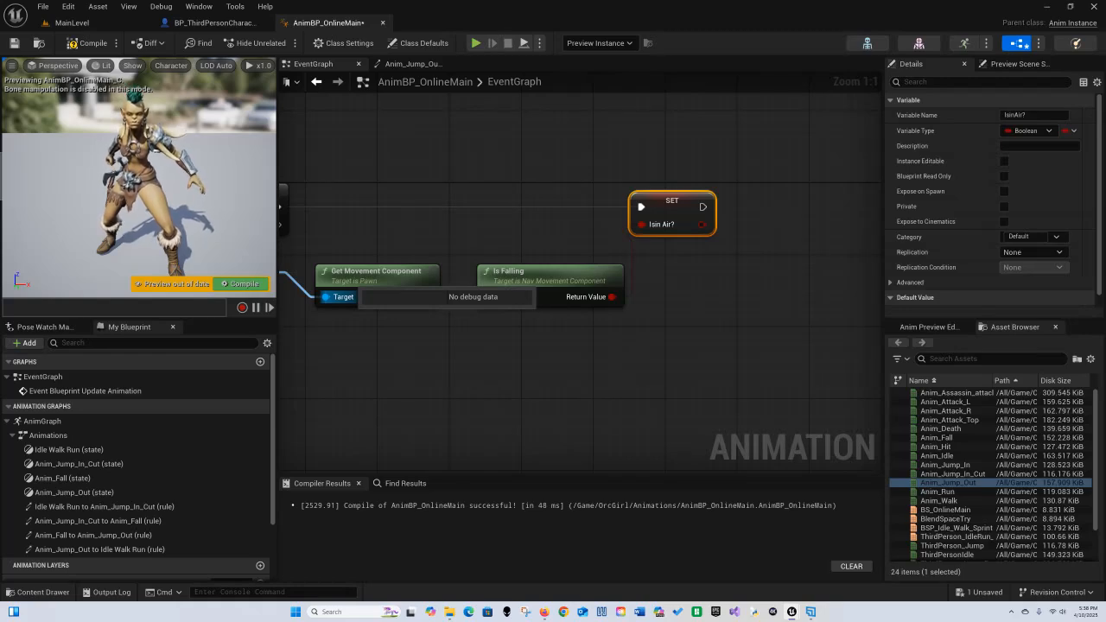
right_drag(441, 373, 782, 340)
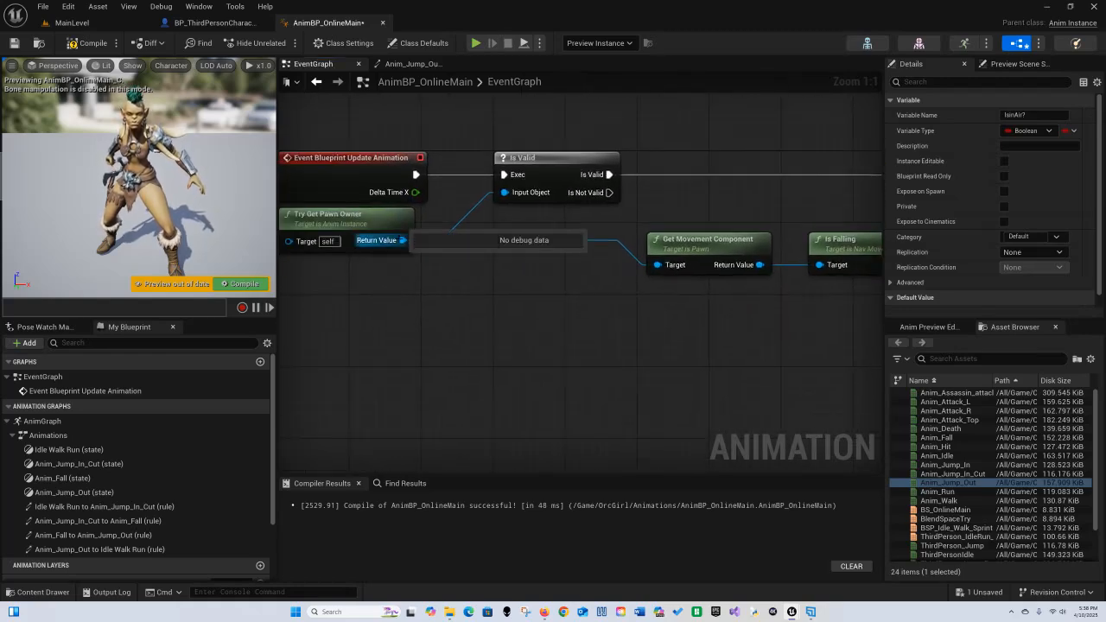
drag(402, 240, 518, 256)
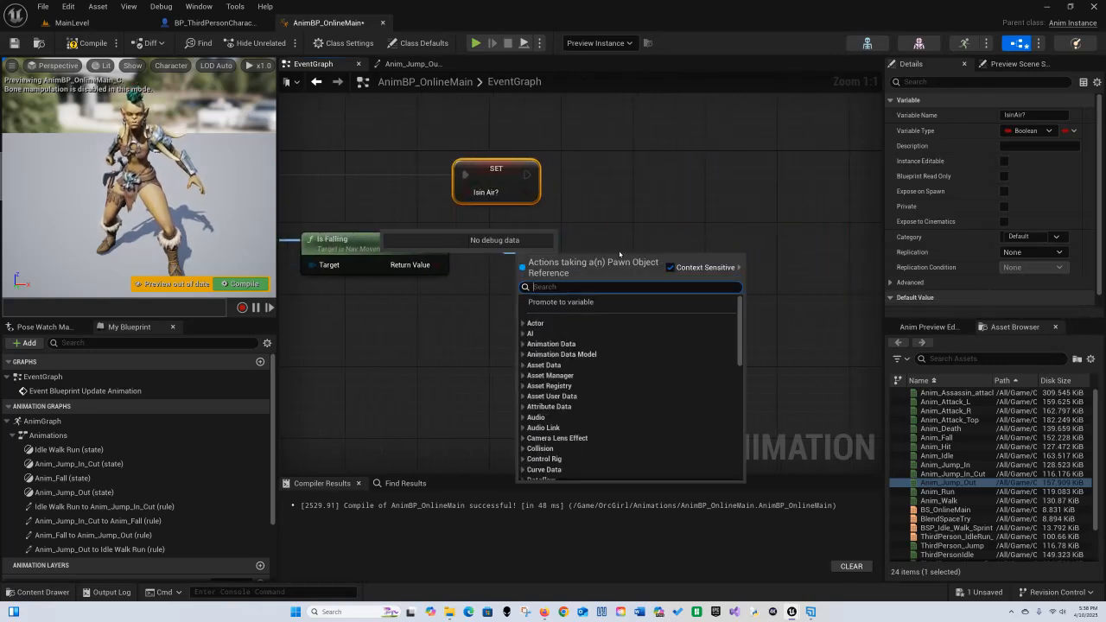
text(ge)
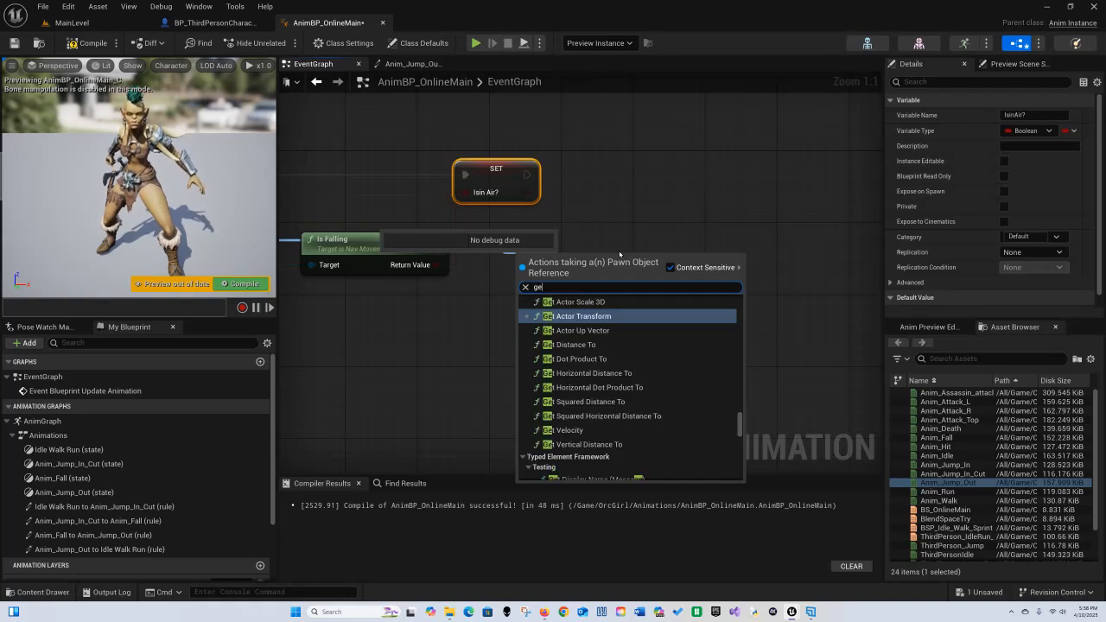
text(t veloci)
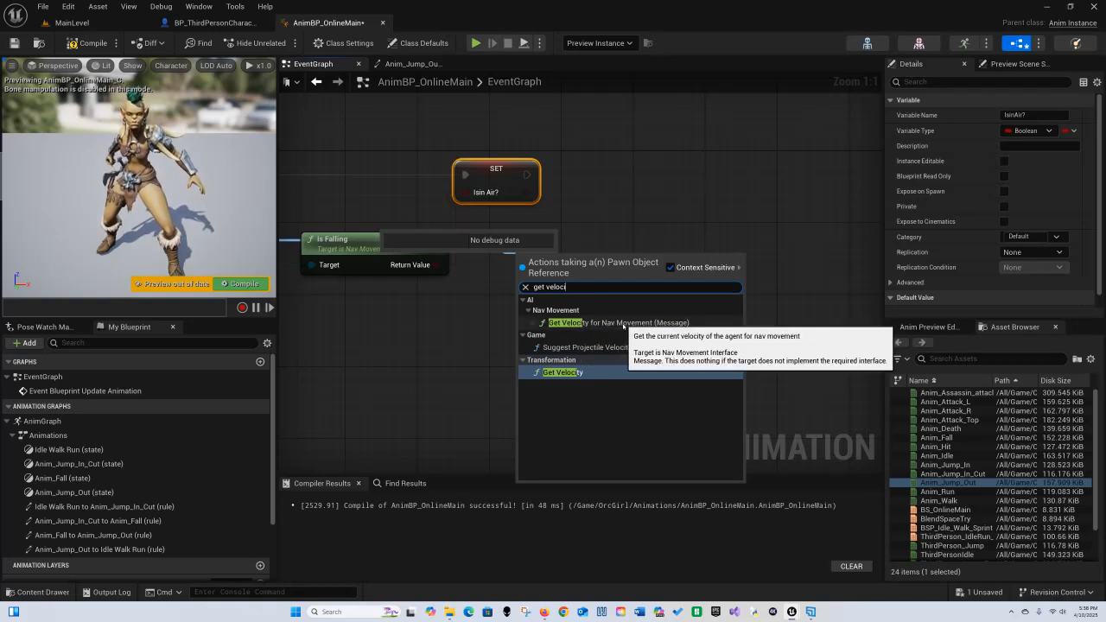
key(Escape)
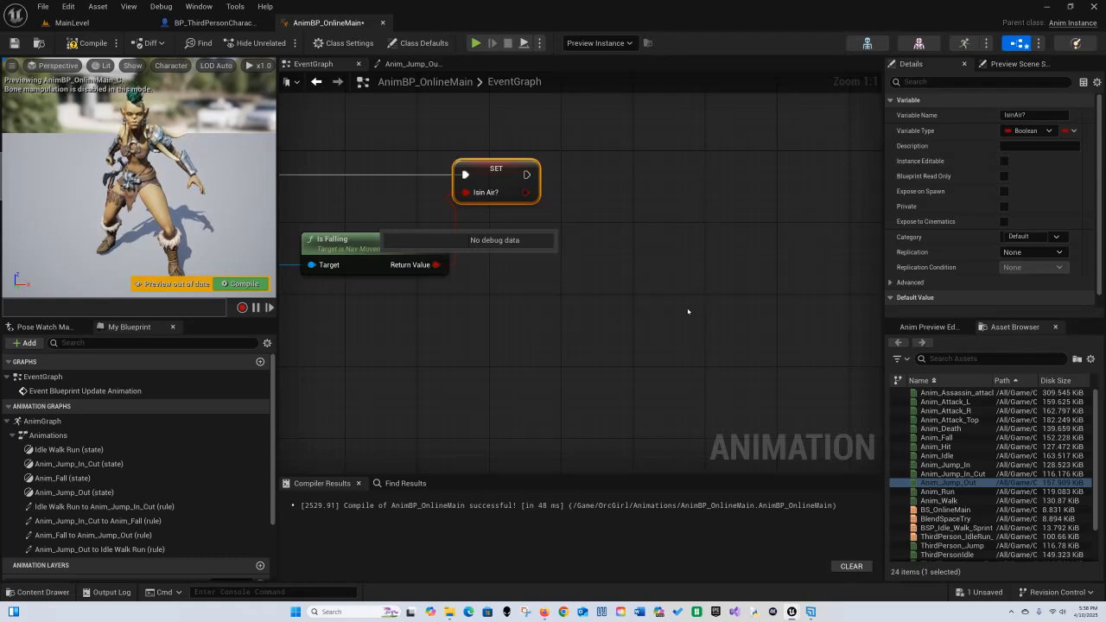
Step: Try adding a Get Velocity for Nav Movement node from the pawn owner's return value, and undo it
click(457, 351)
right_drag(434, 343, 818, 294)
right_drag(498, 325, 561, 361)
mouse_move(358, 274)
right_down()
mouse_move(418, 274)
mouse_move(395, 296)
mouse_move(364, 287)
right_up()
drag(350, 242, 792, 277)
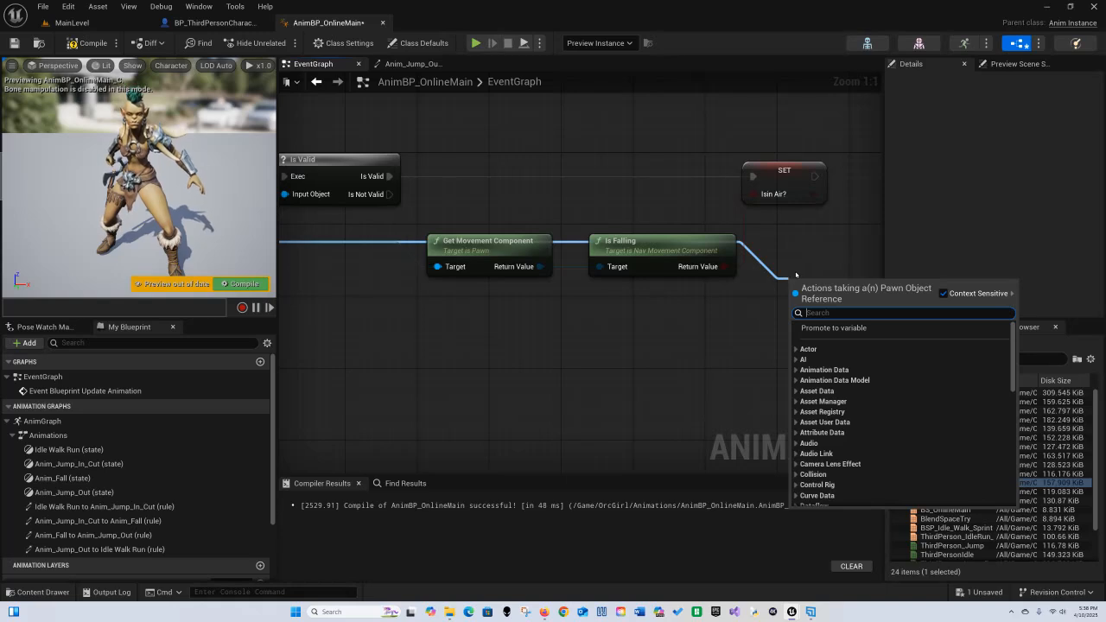
text(get veloc)
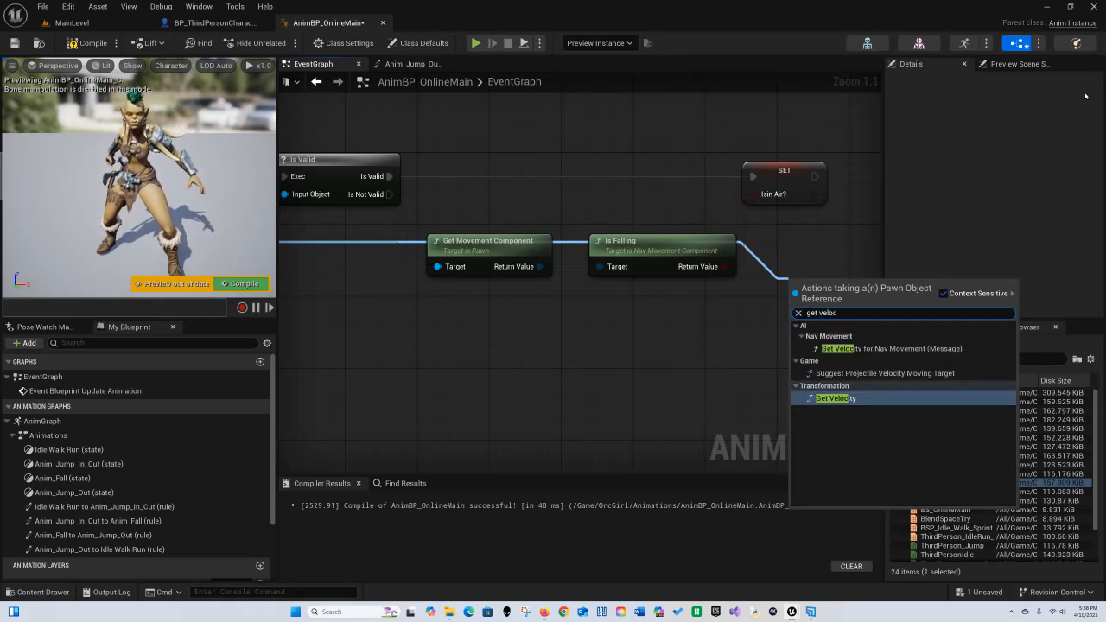
click(864, 348)
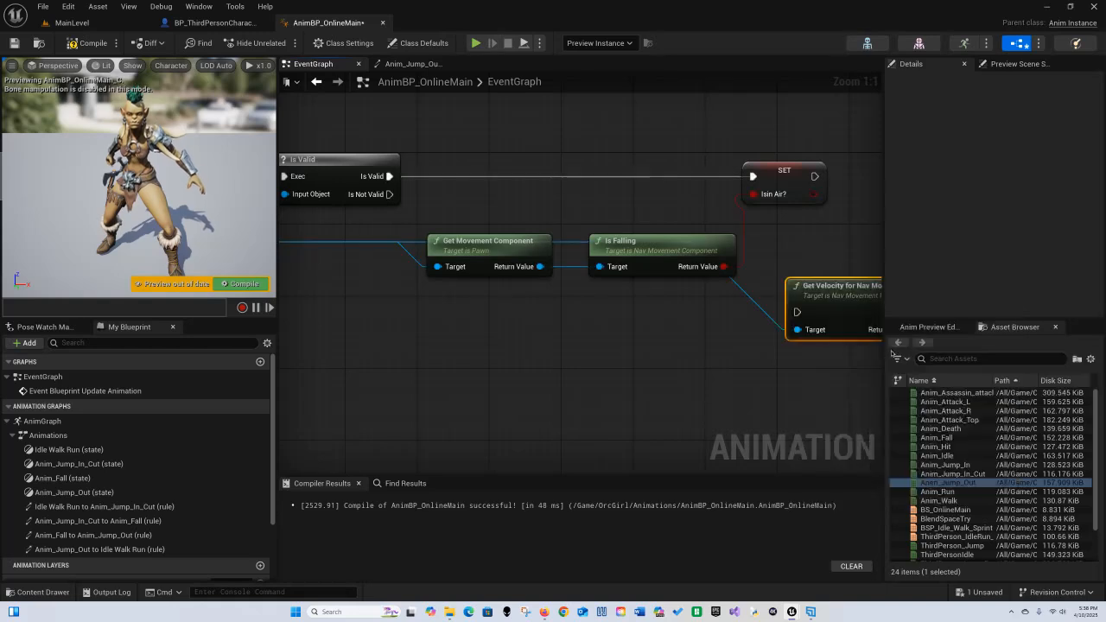
right_drag(829, 382, 549, 378)
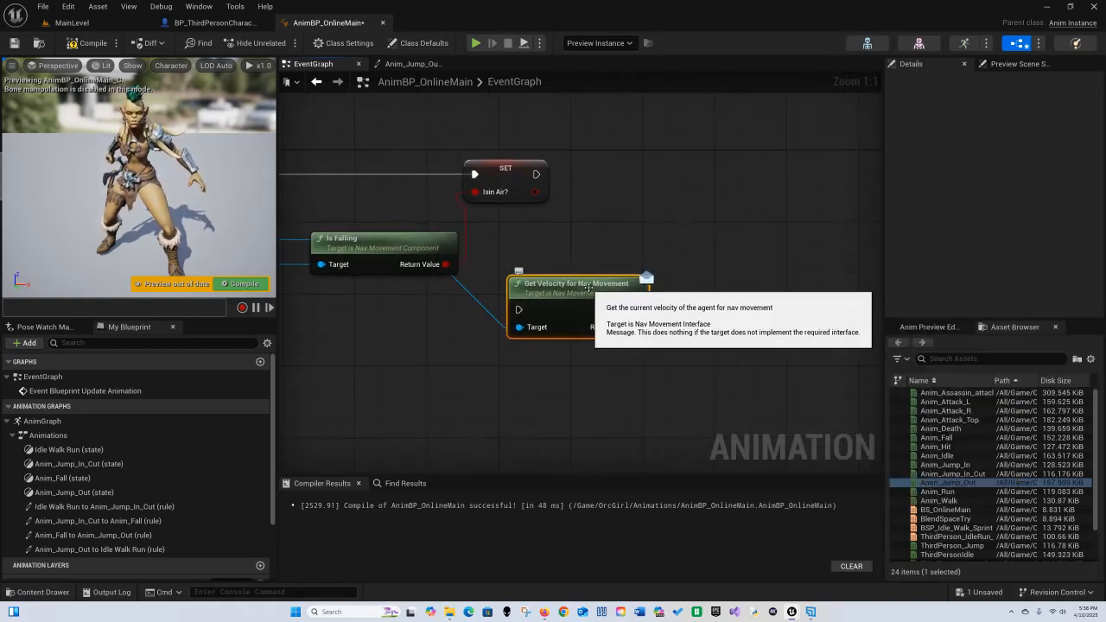
key(ctrl+z)
Step: Add a Get Velocity node driven by the Try Get Pawn Owner return value
right_drag(345, 340, 750, 290)
scroll(598, 304, down, 2)
mouse_move(480, 277)
right_down()
mouse_move(506, 286)
mouse_move(491, 280)
right_up()
drag(391, 223, 654, 331)
text(get velo)
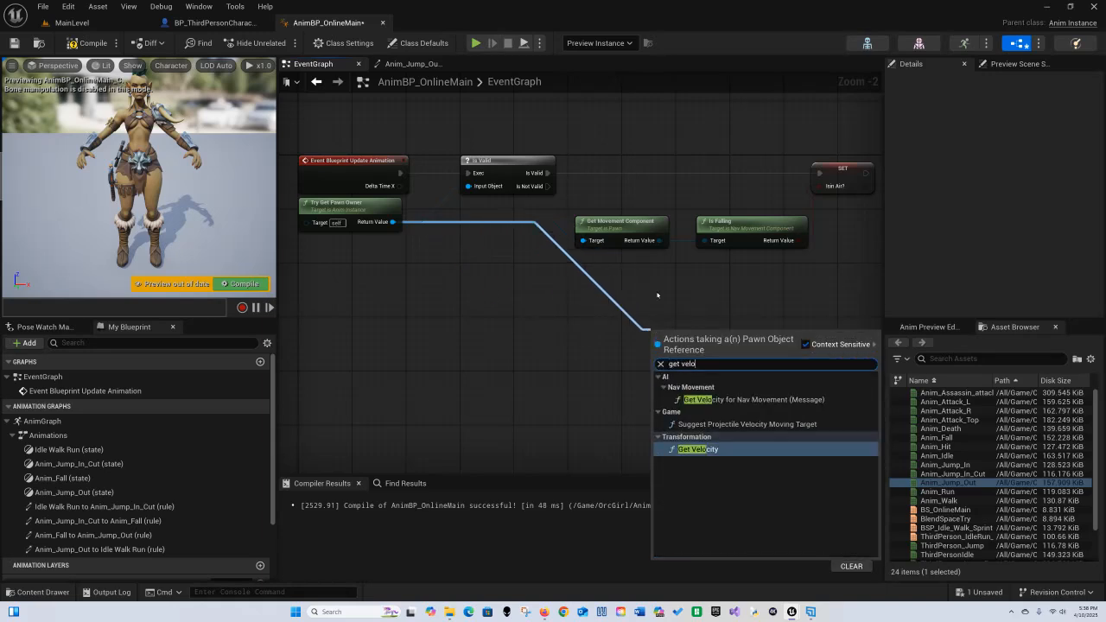
click(706, 449)
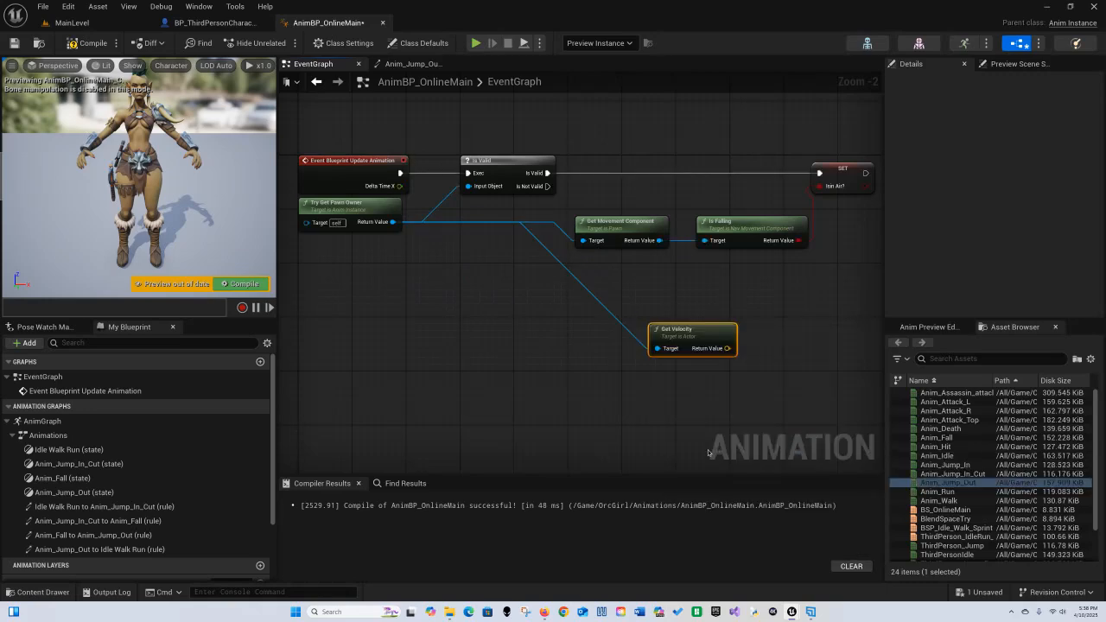
Step: Add a Vector Length node taking the Get Velocity return value as its input
right_drag(737, 334, 541, 356)
drag(510, 351, 613, 317)
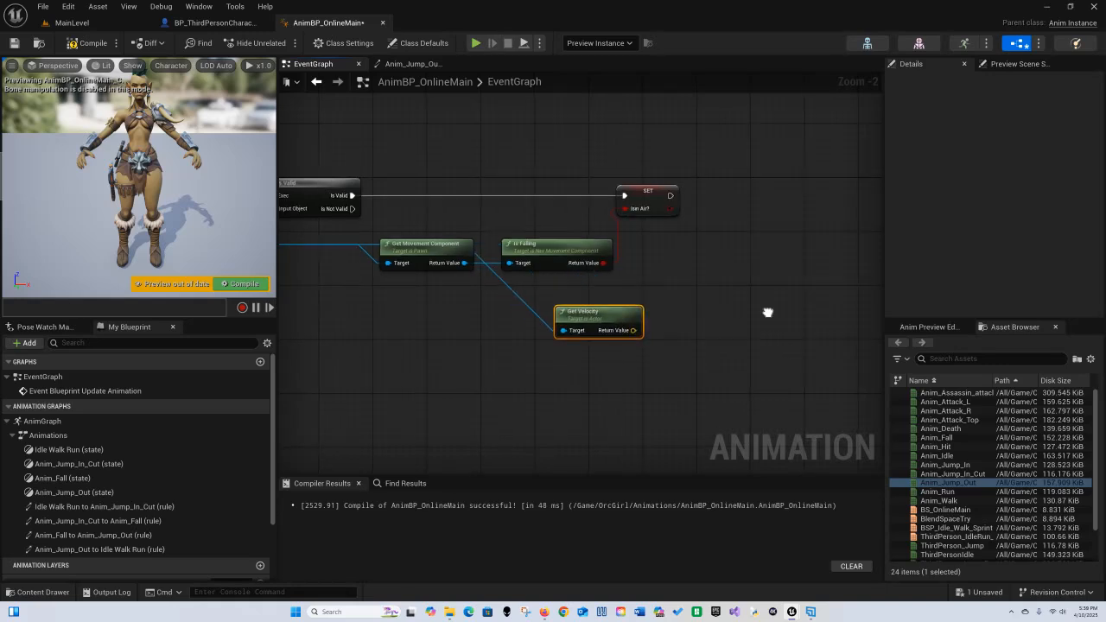
right_drag(766, 311, 561, 323)
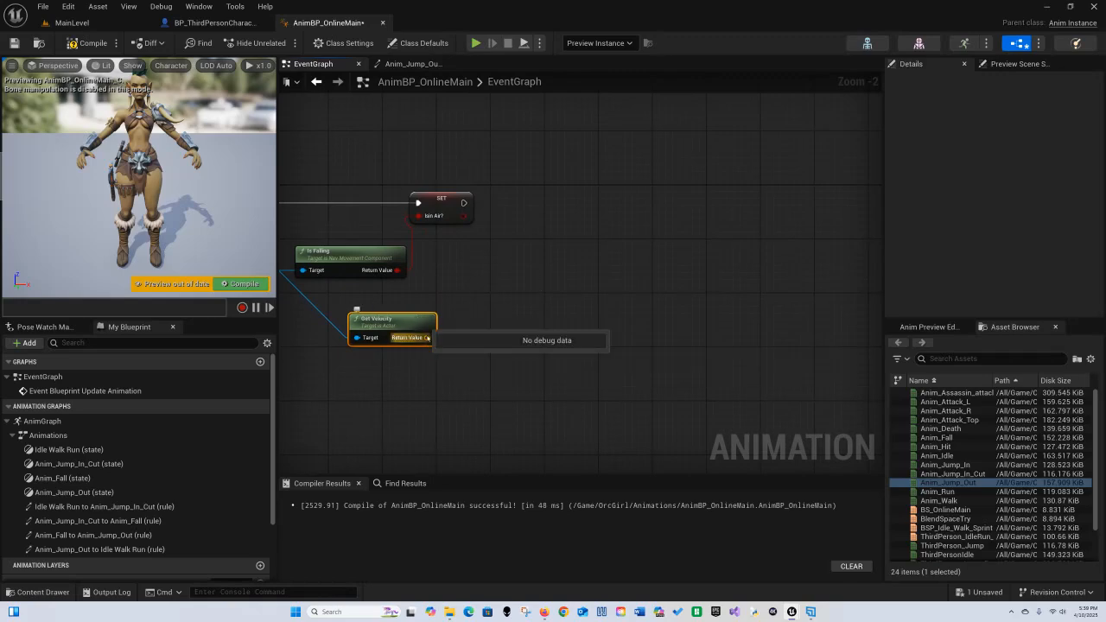
drag(427, 337, 498, 309)
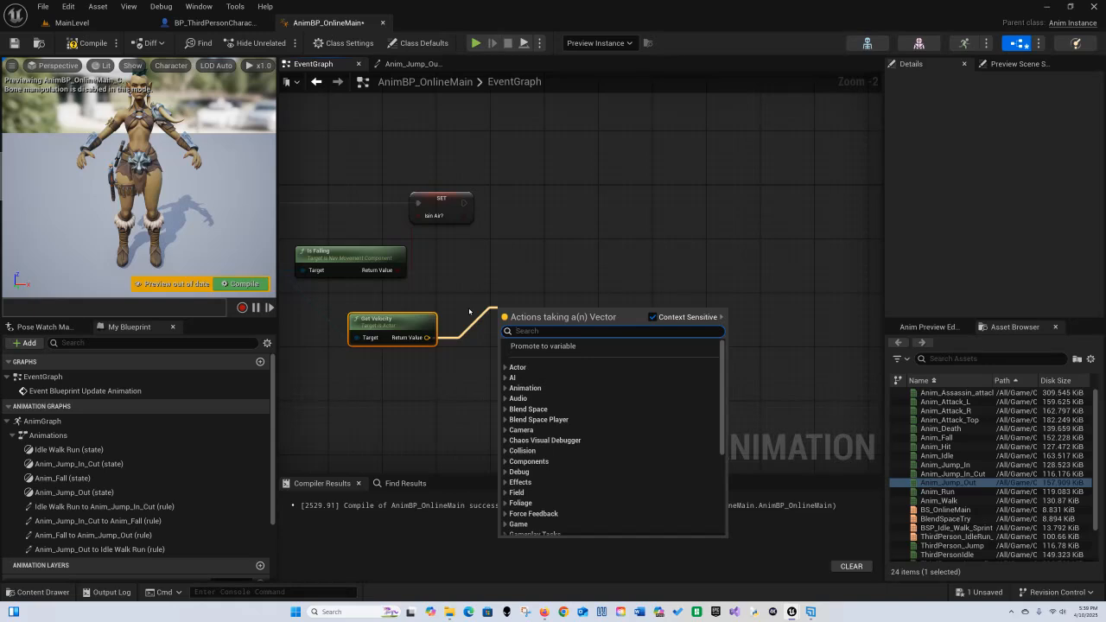
text(vector)
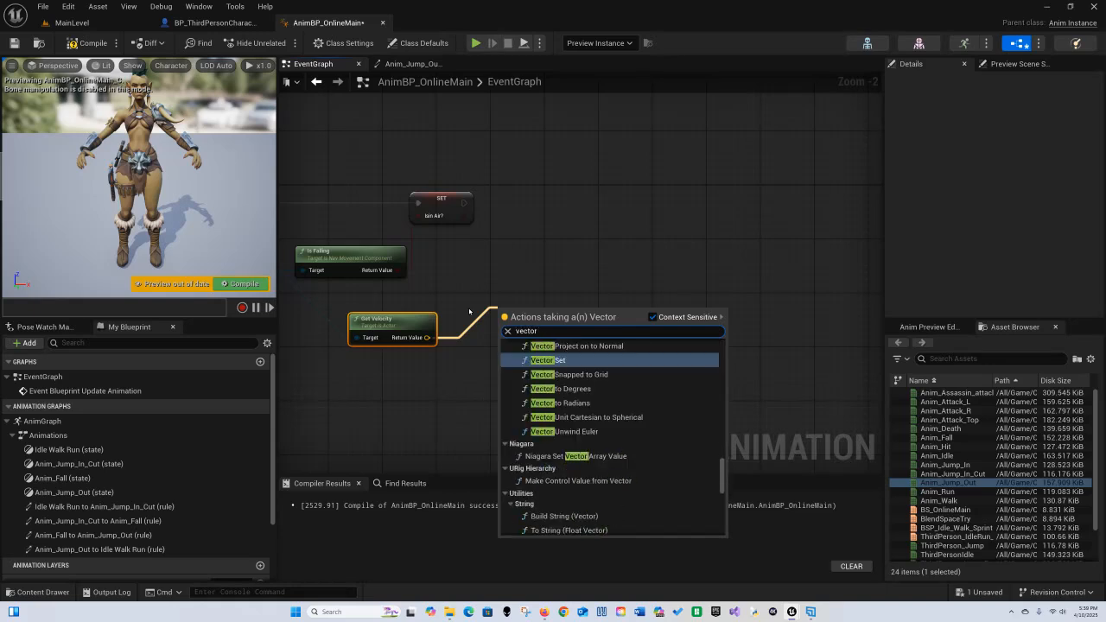
text( len)
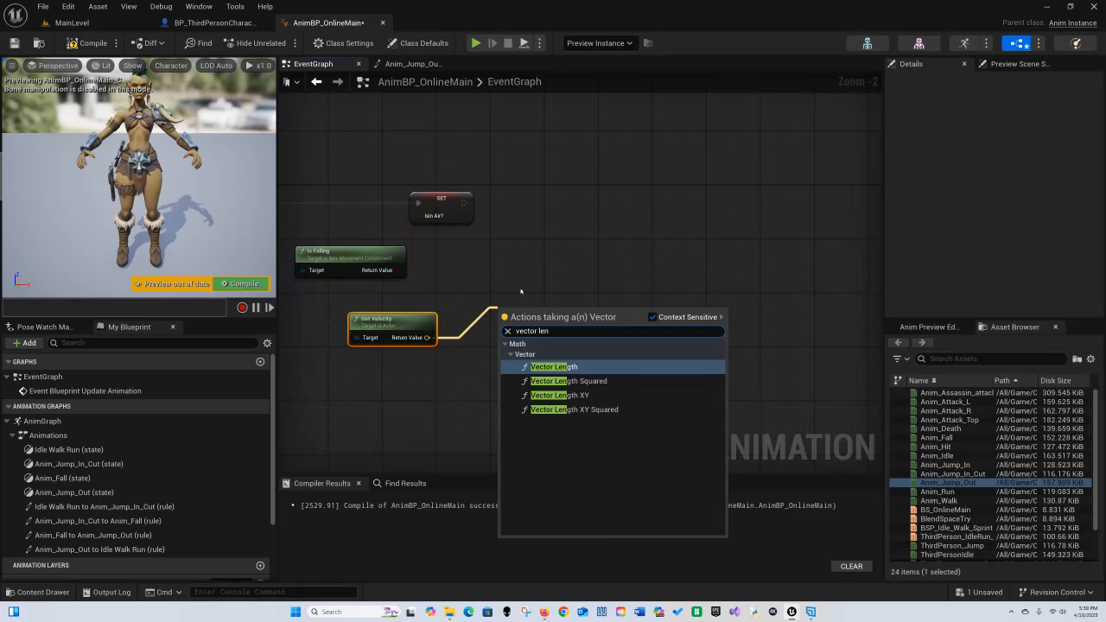
click(585, 367)
Step: Add a Set Speed node fed by Vector Length's return value and chain it after the Set IsinAir? node
scroll(605, 366, up, 1)
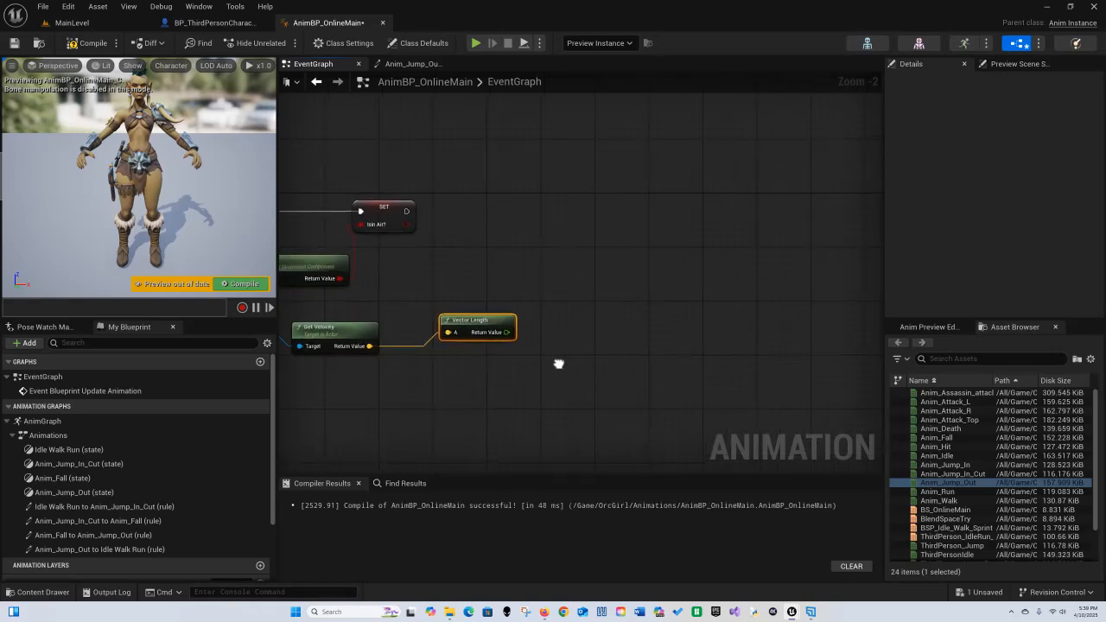
scroll(503, 284, up, 1)
right_drag(501, 283, 578, 282)
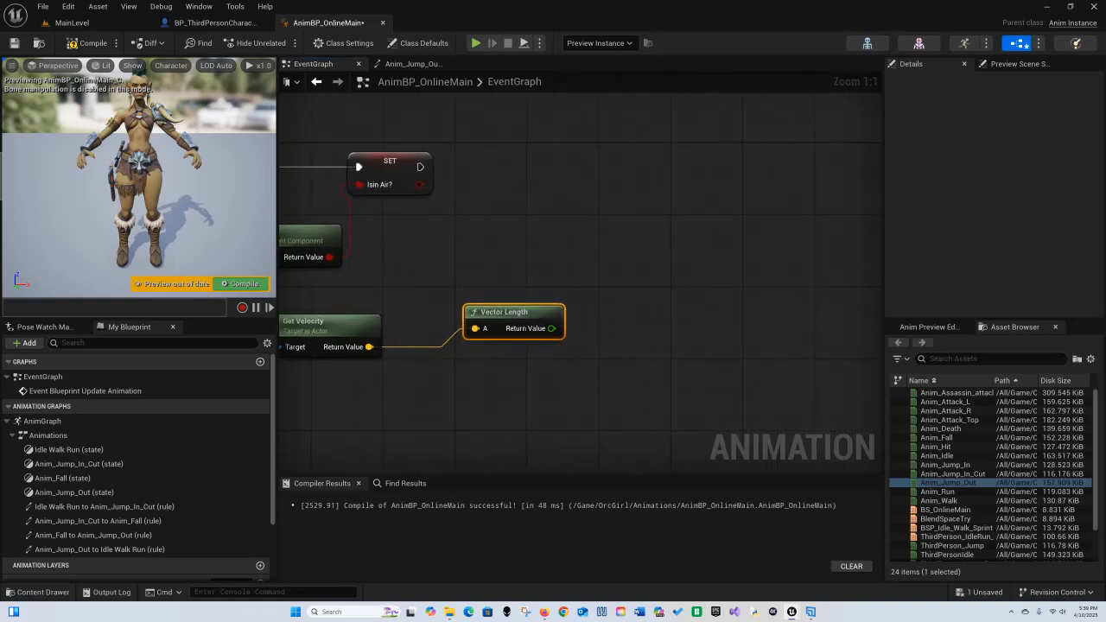
right_drag(424, 319, 457, 302)
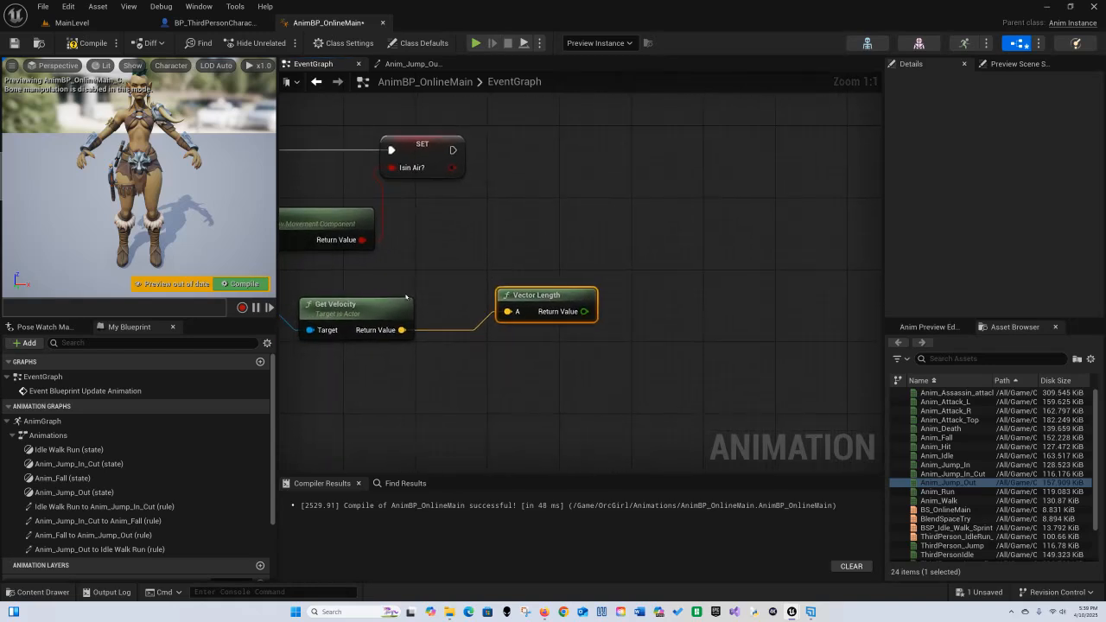
scroll(52, 484, down, 3)
drag(48, 540, 597, 160)
click(619, 194)
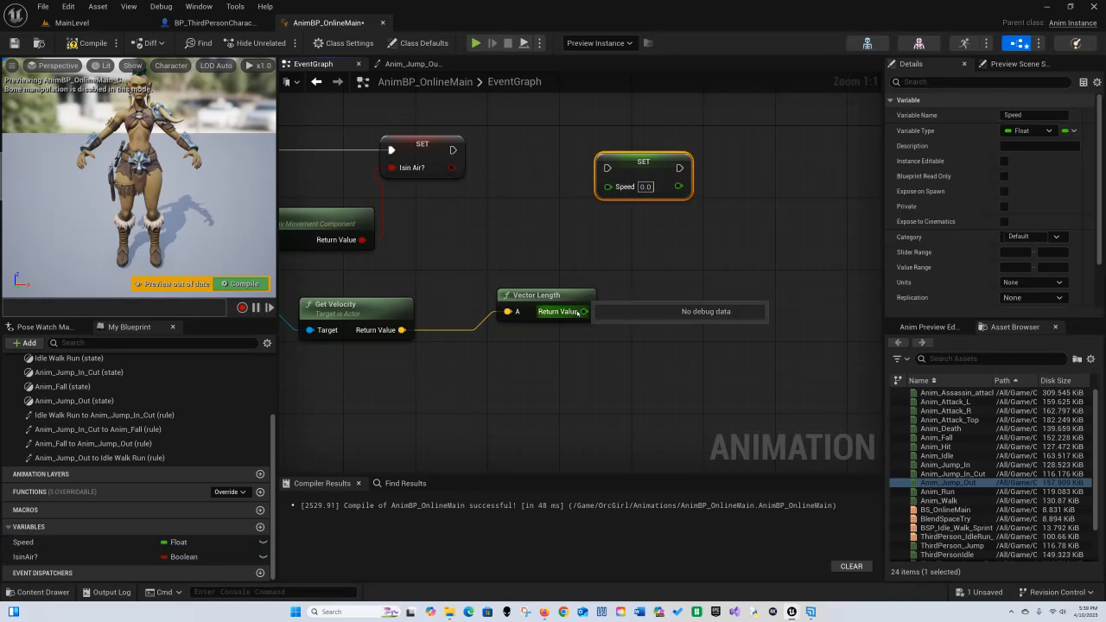
drag(585, 311, 608, 186)
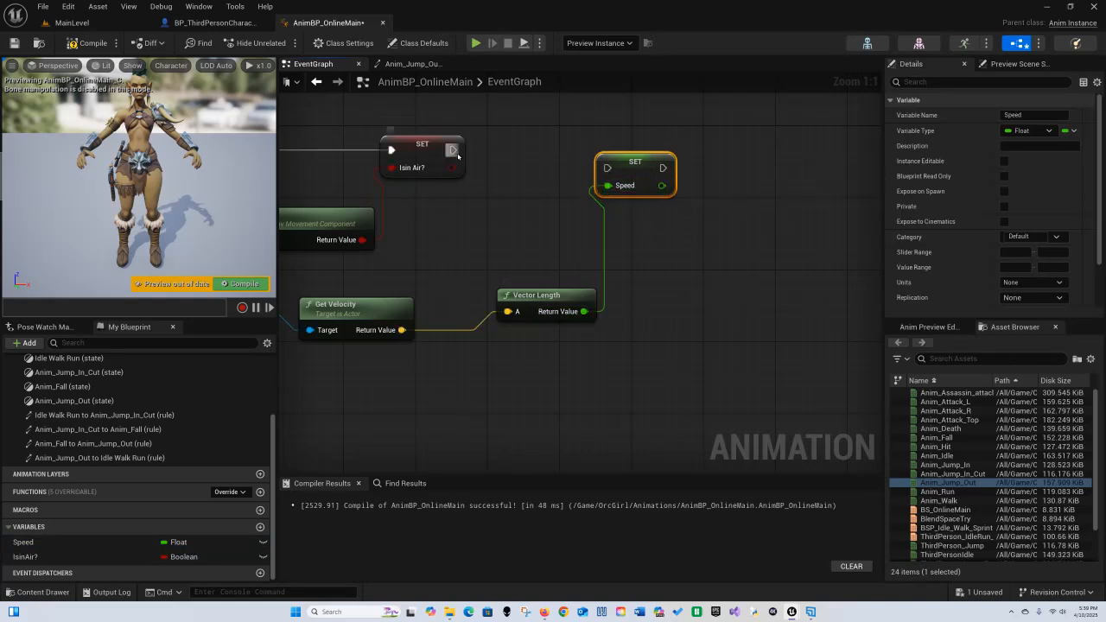
drag(451, 150, 513, 155)
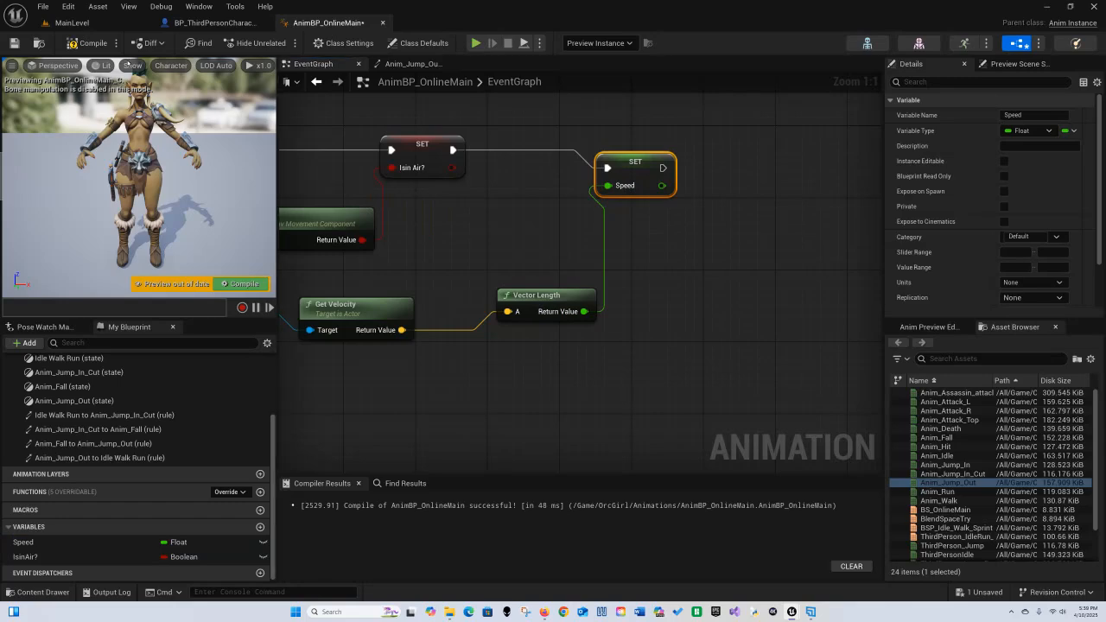
Step: Compile and save the animation blueprint
click(93, 43)
click(19, 44)
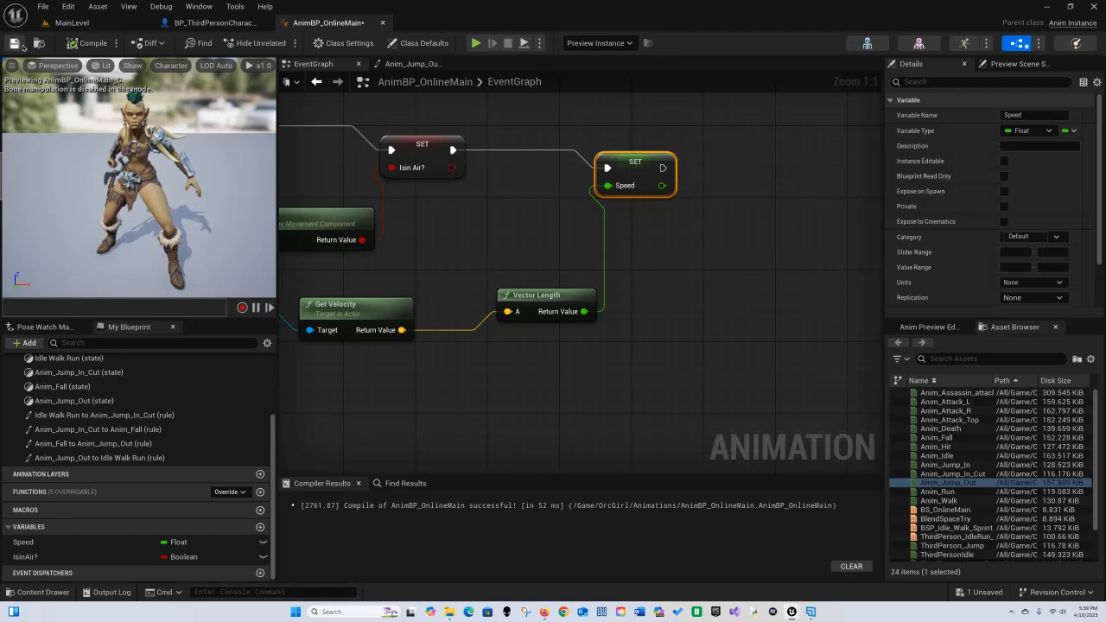
Step: Play the main level and walk the character forward to test the animations
click(69, 22)
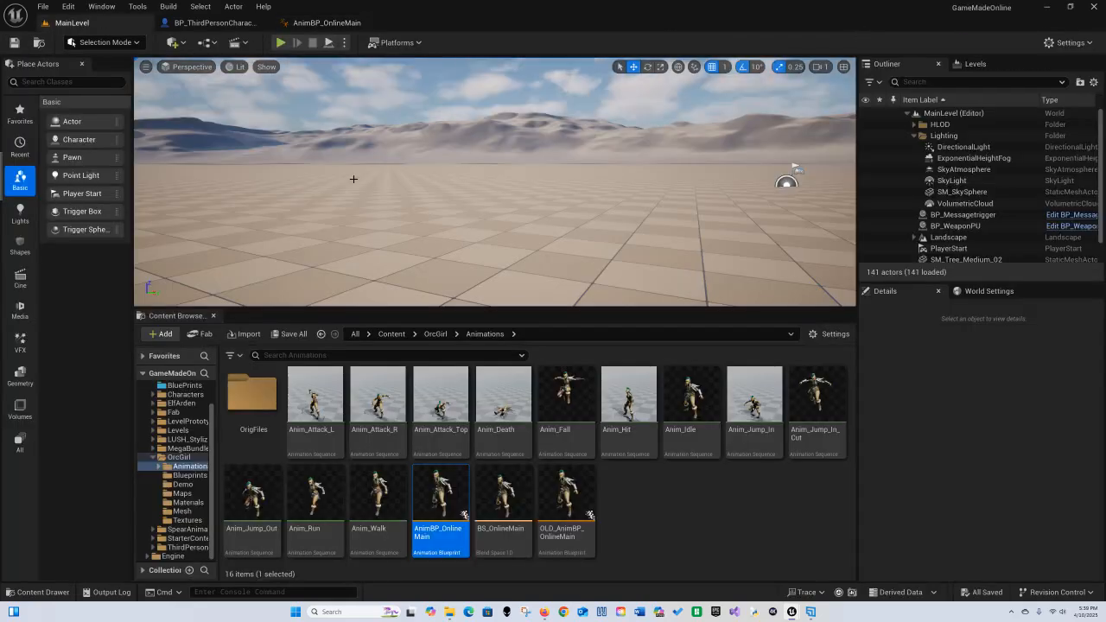
key(alt+p)
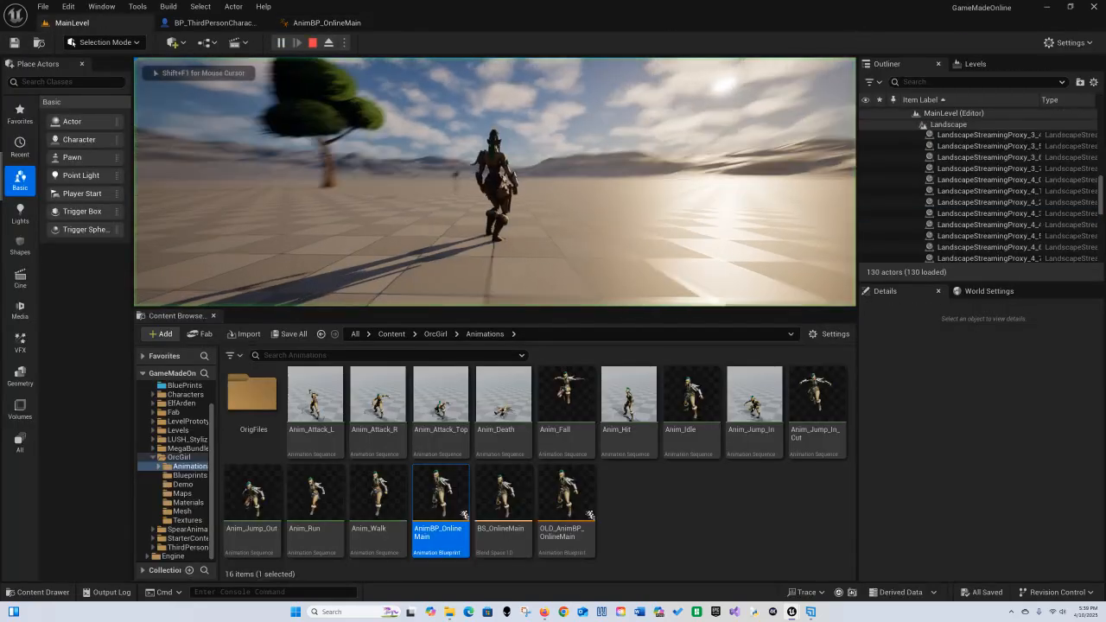
key(w)
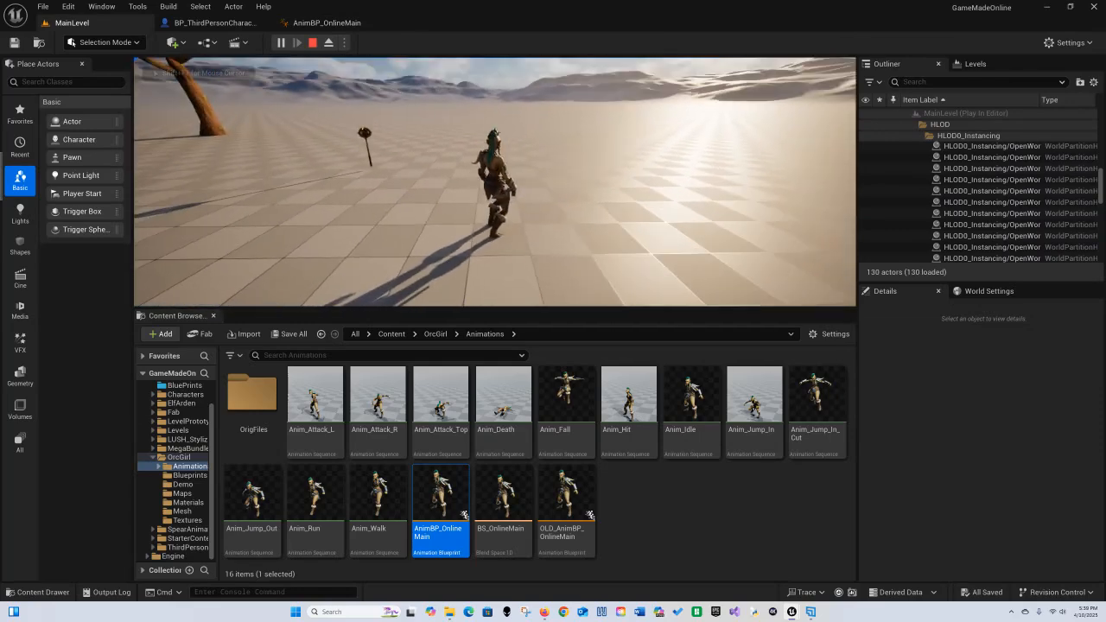
key(Escape)
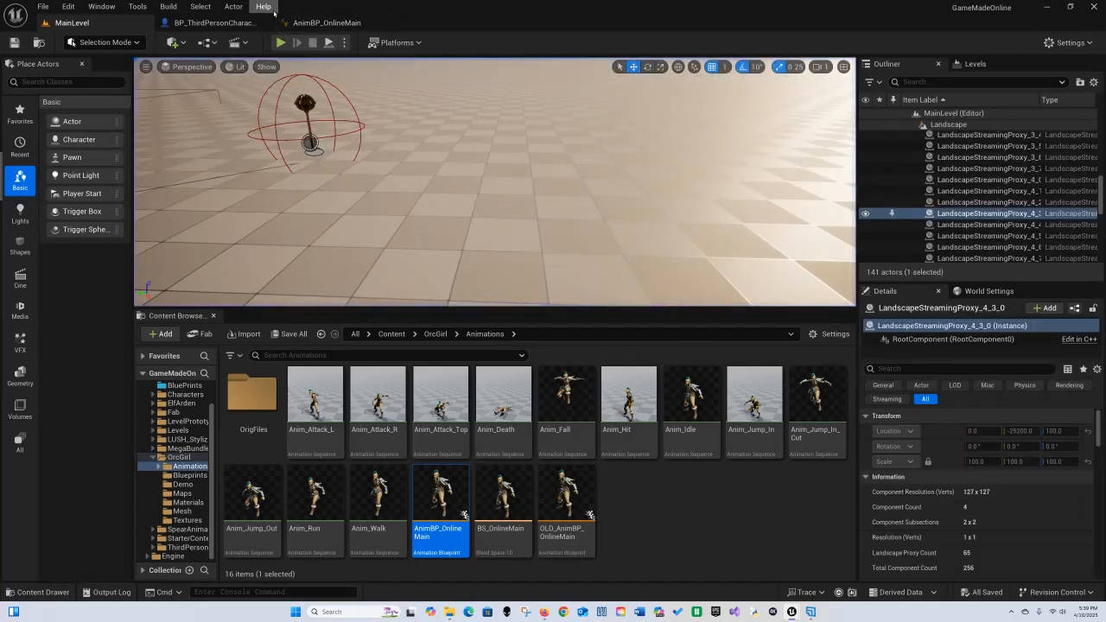
Step: In BP_ThirdPersonCharacter, set the Mesh component's Anim Class to AnimBP_OnlineMain and save the blueprint
click(231, 24)
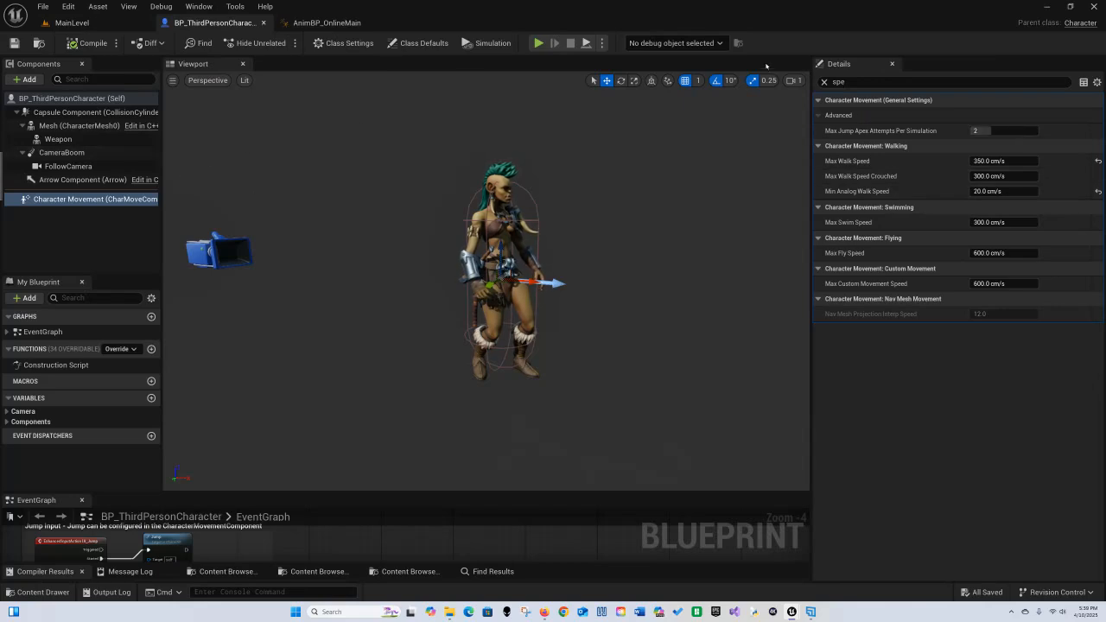
click(824, 82)
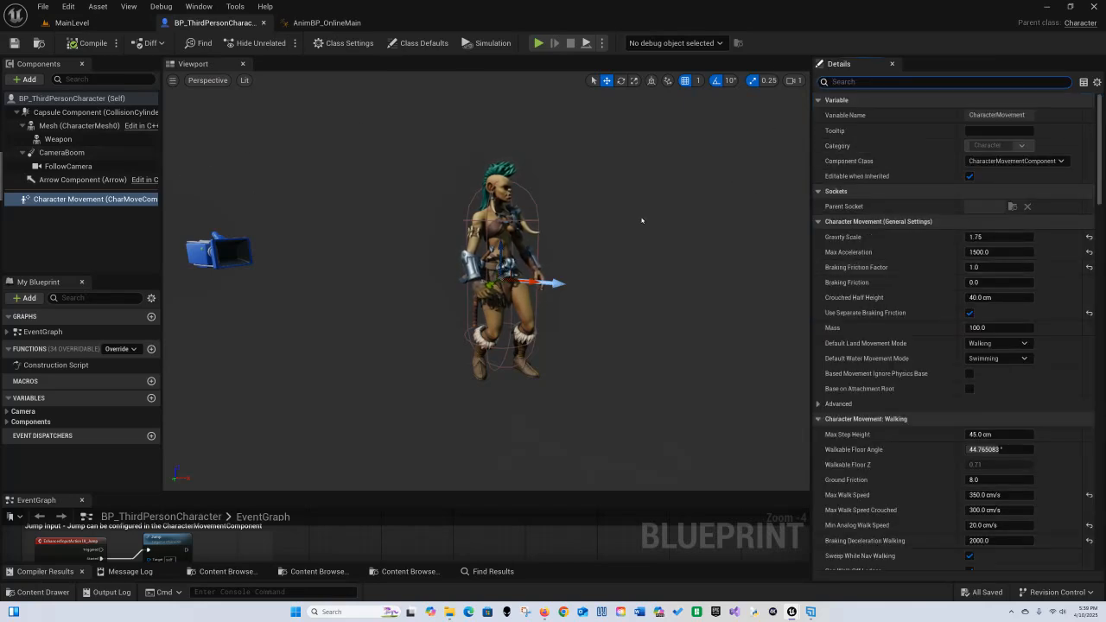
click(77, 126)
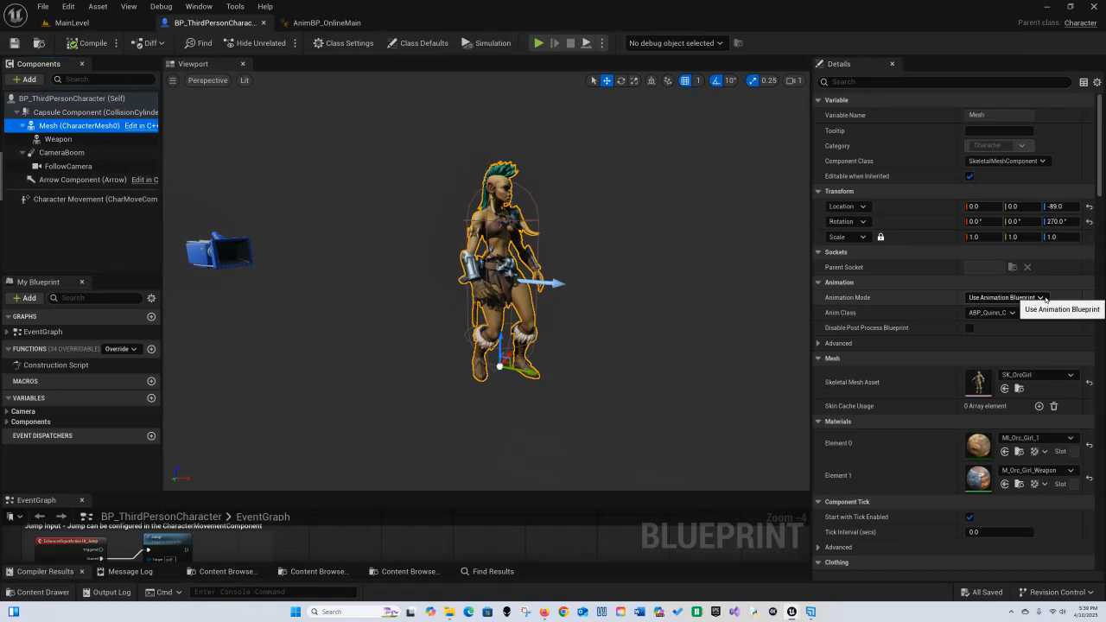
click(1013, 313)
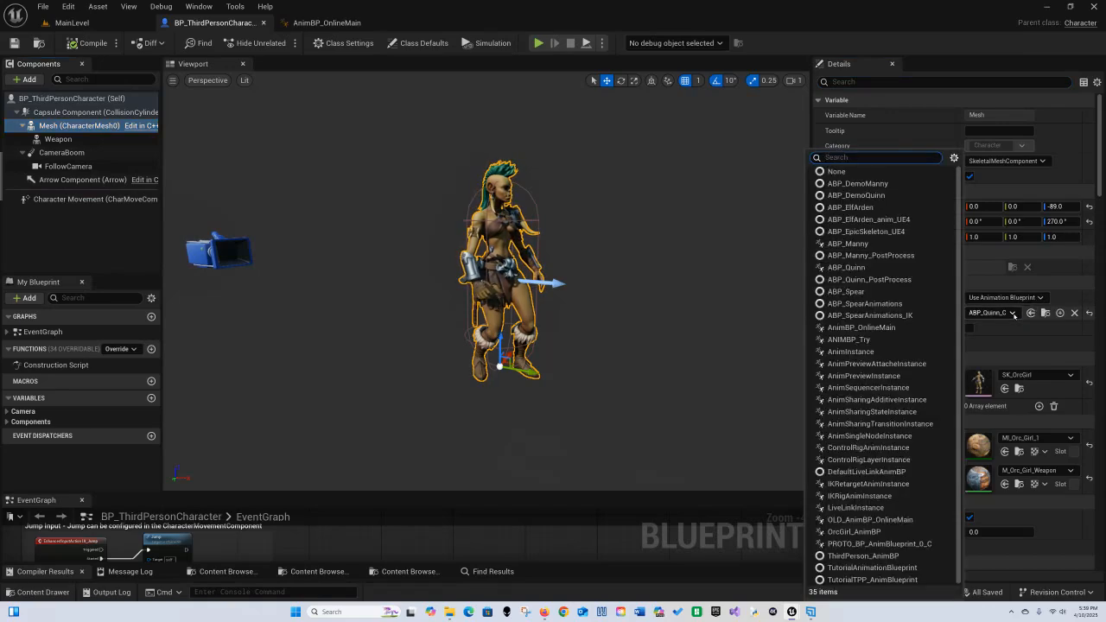
text(ON)
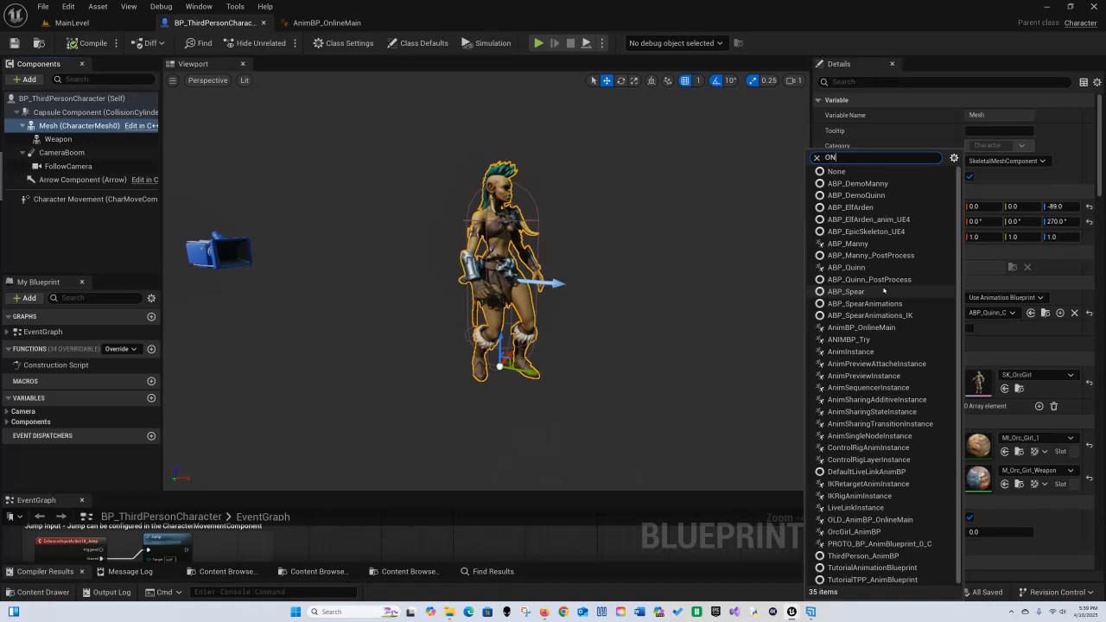
text(LIN)
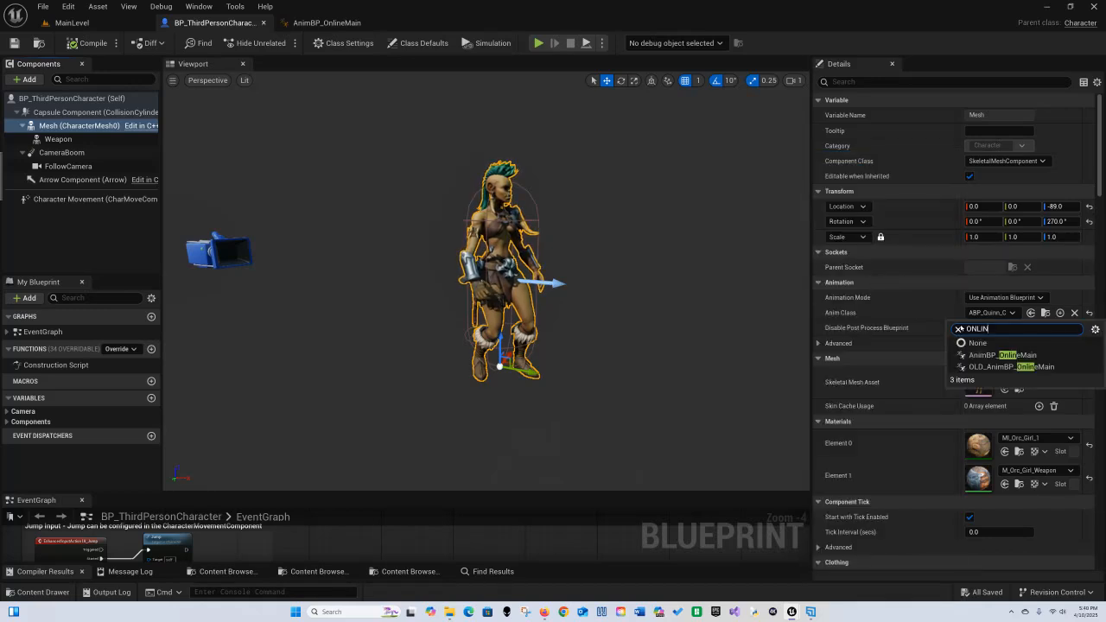
click(1003, 356)
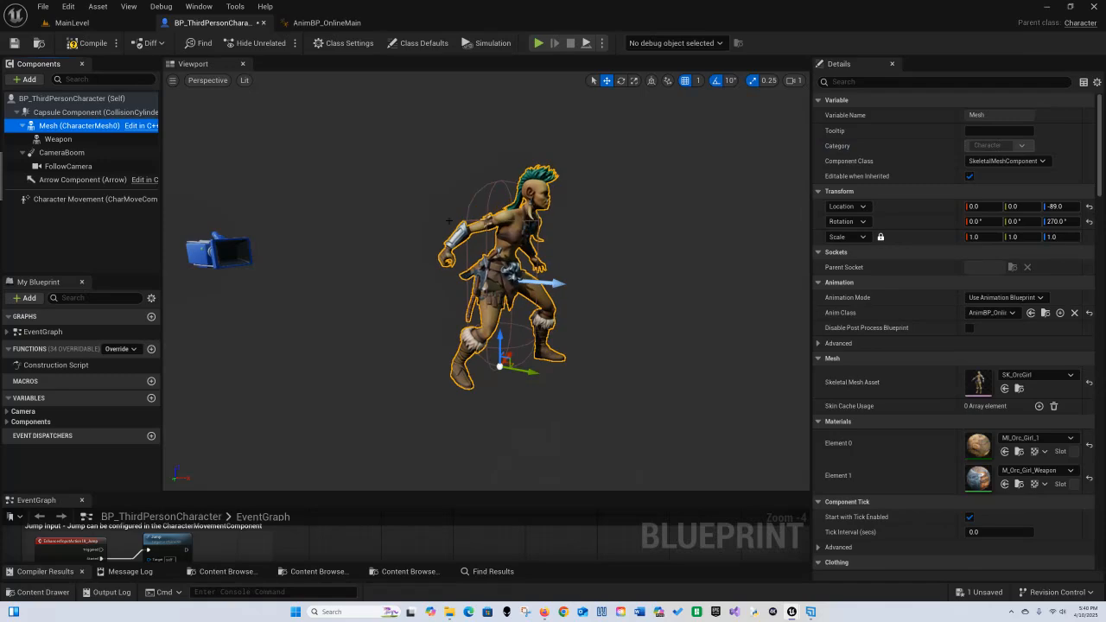
click(14, 42)
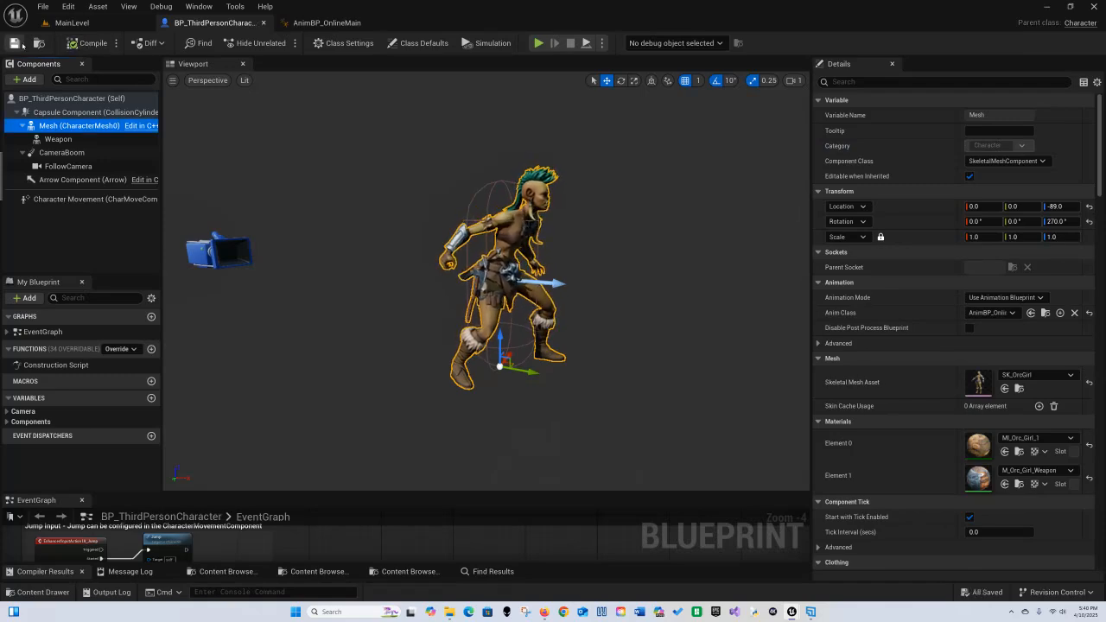
right_drag(511, 293, 460, 292)
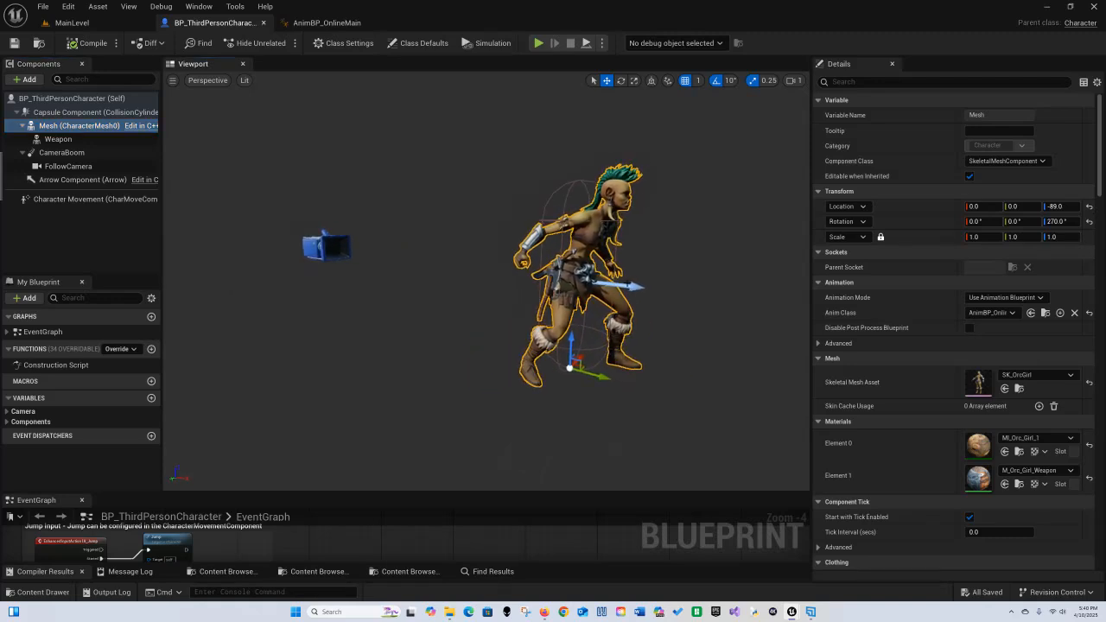
middle_drag(460, 292, 588, 304)
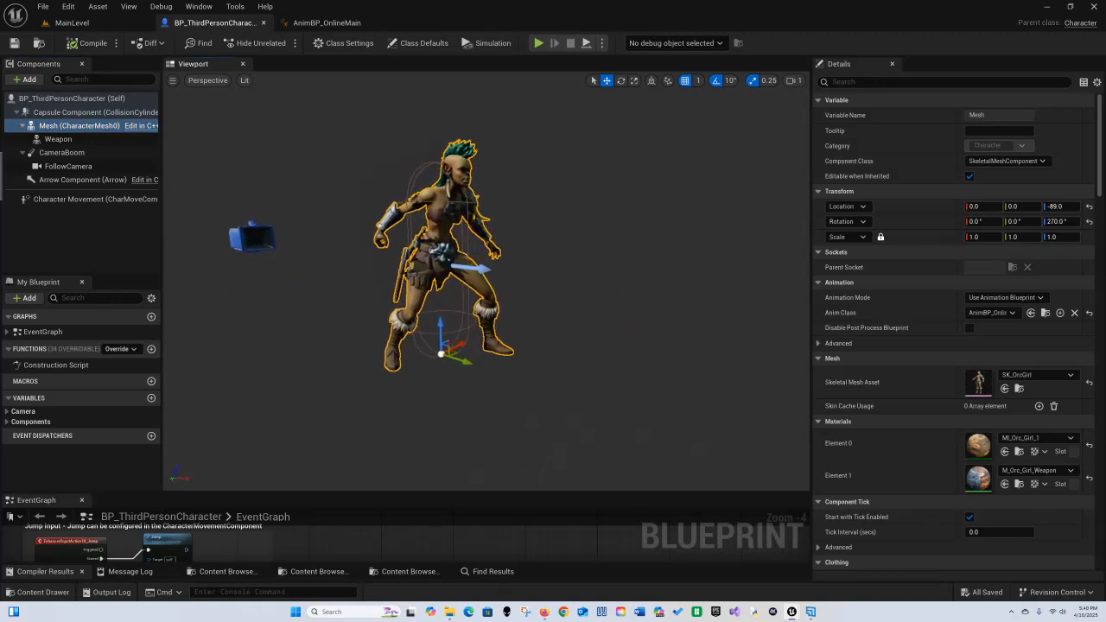
Step: Play the main level, walking and jumping the character to test the new animations, and stop the play session
click(78, 23)
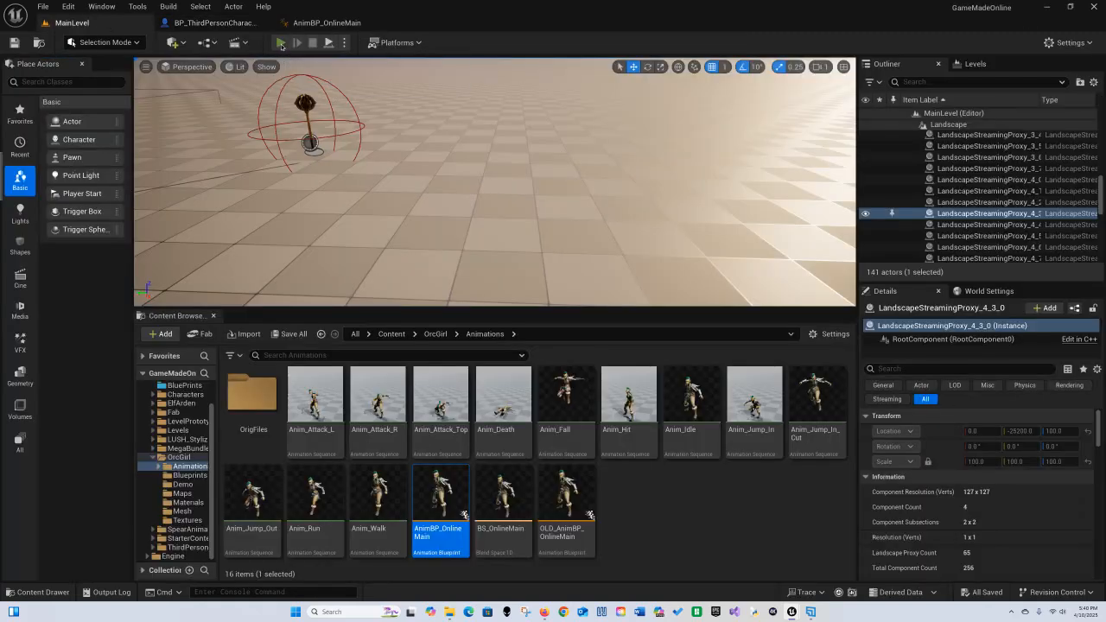
click(281, 43)
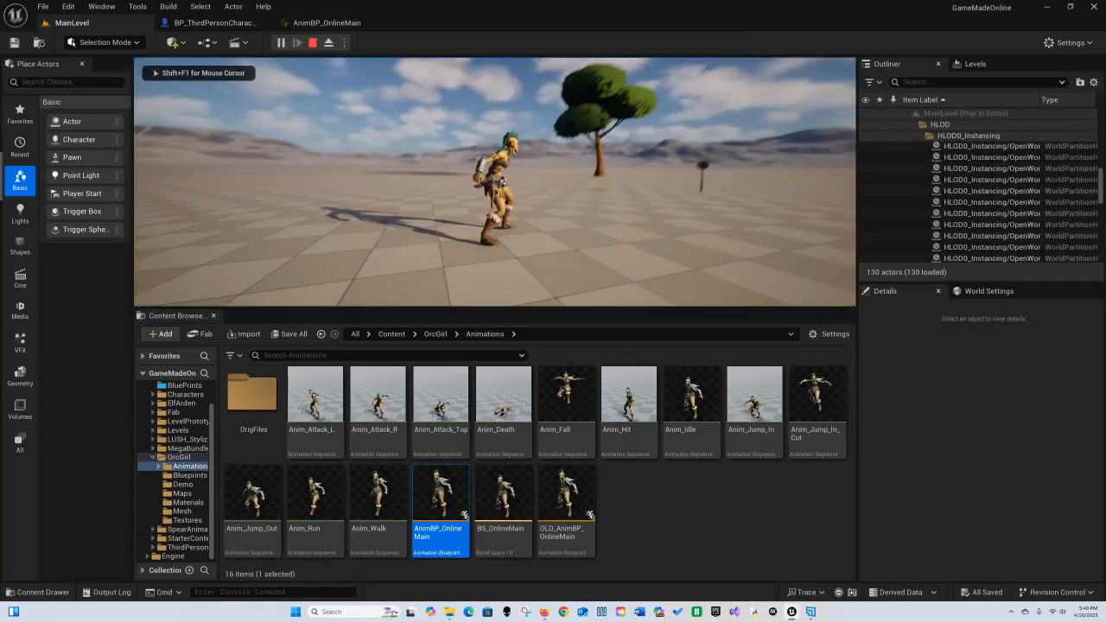
key(w)
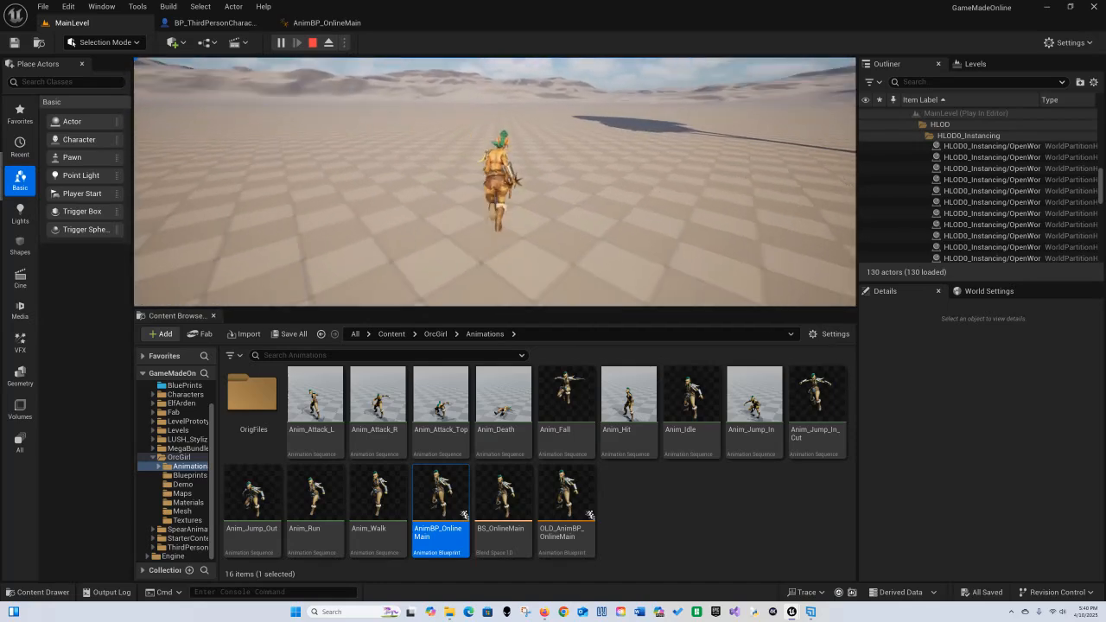
key(space)
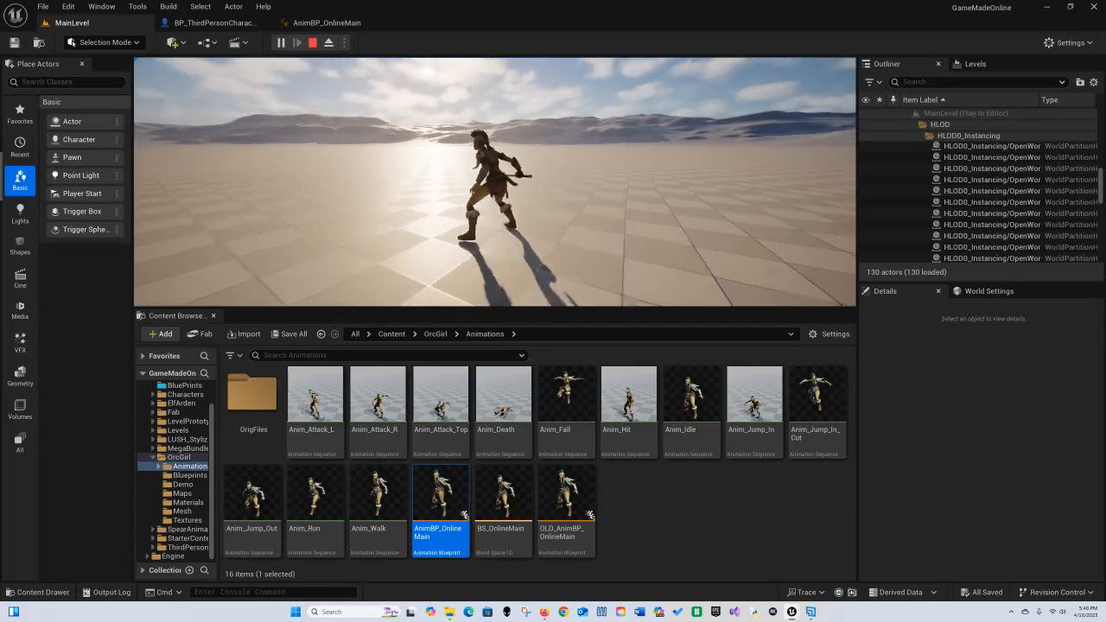
key(w)
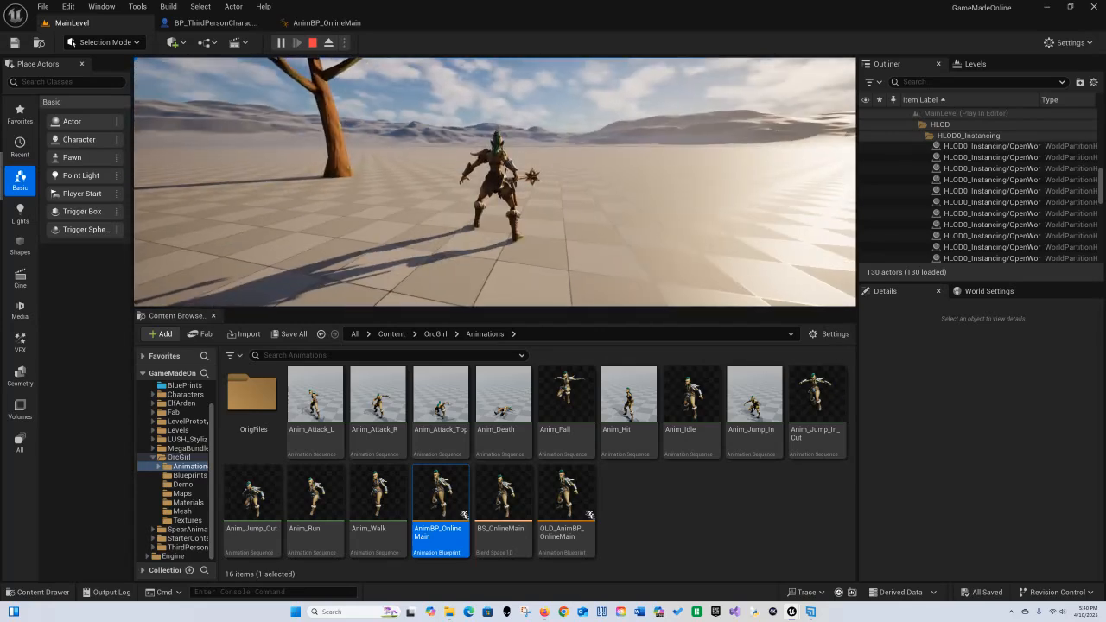
key(Escape)
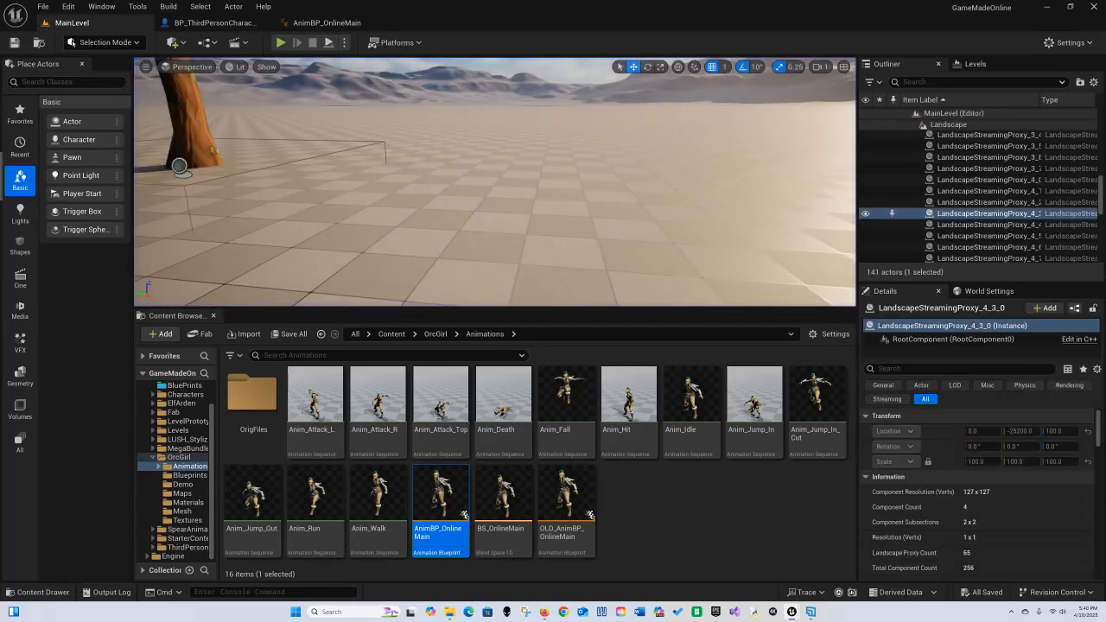